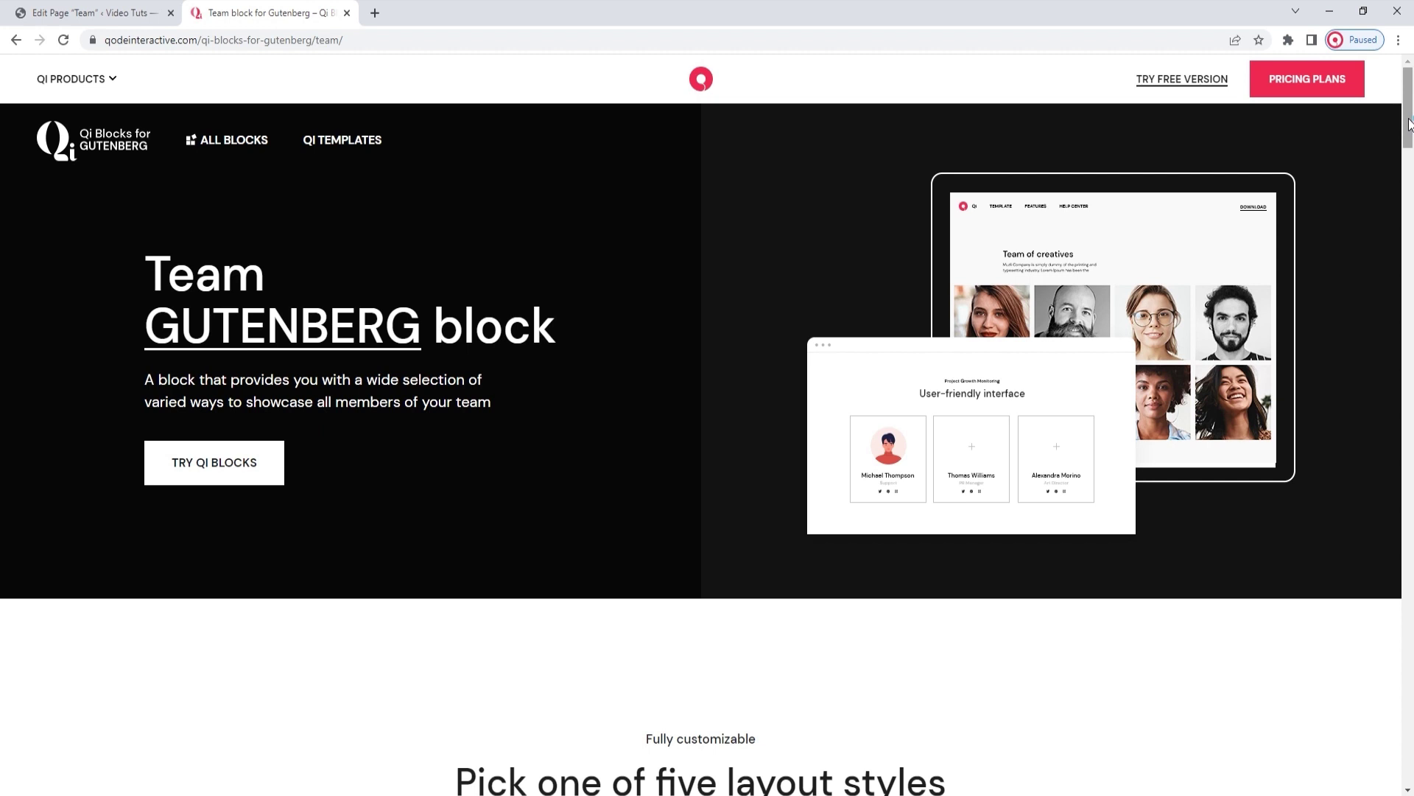
Look through the Team block's example layouts on the Qi Blocks product page, including the details shown for individual members
drag(1409, 123, 1410, 189)
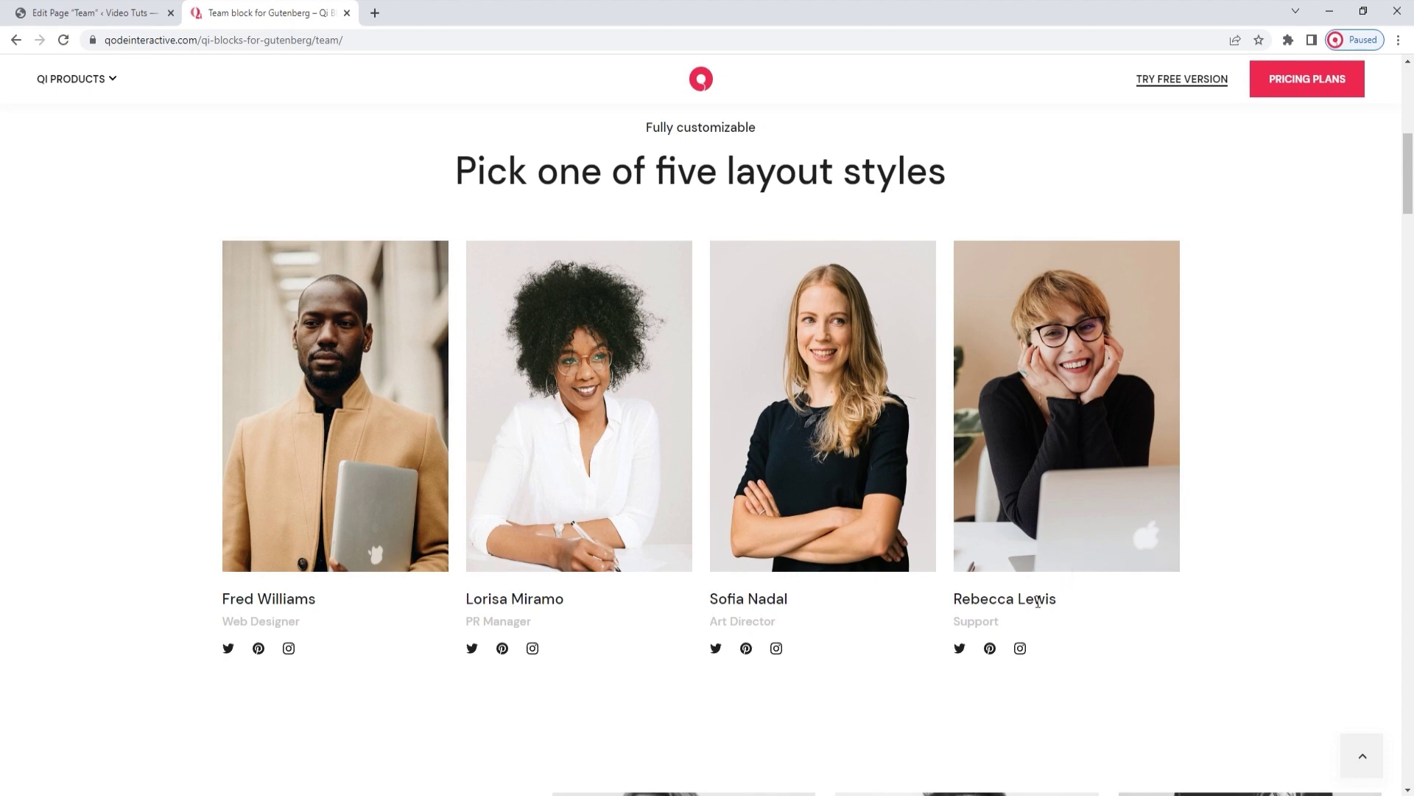
drag(1407, 205, 1412, 255)
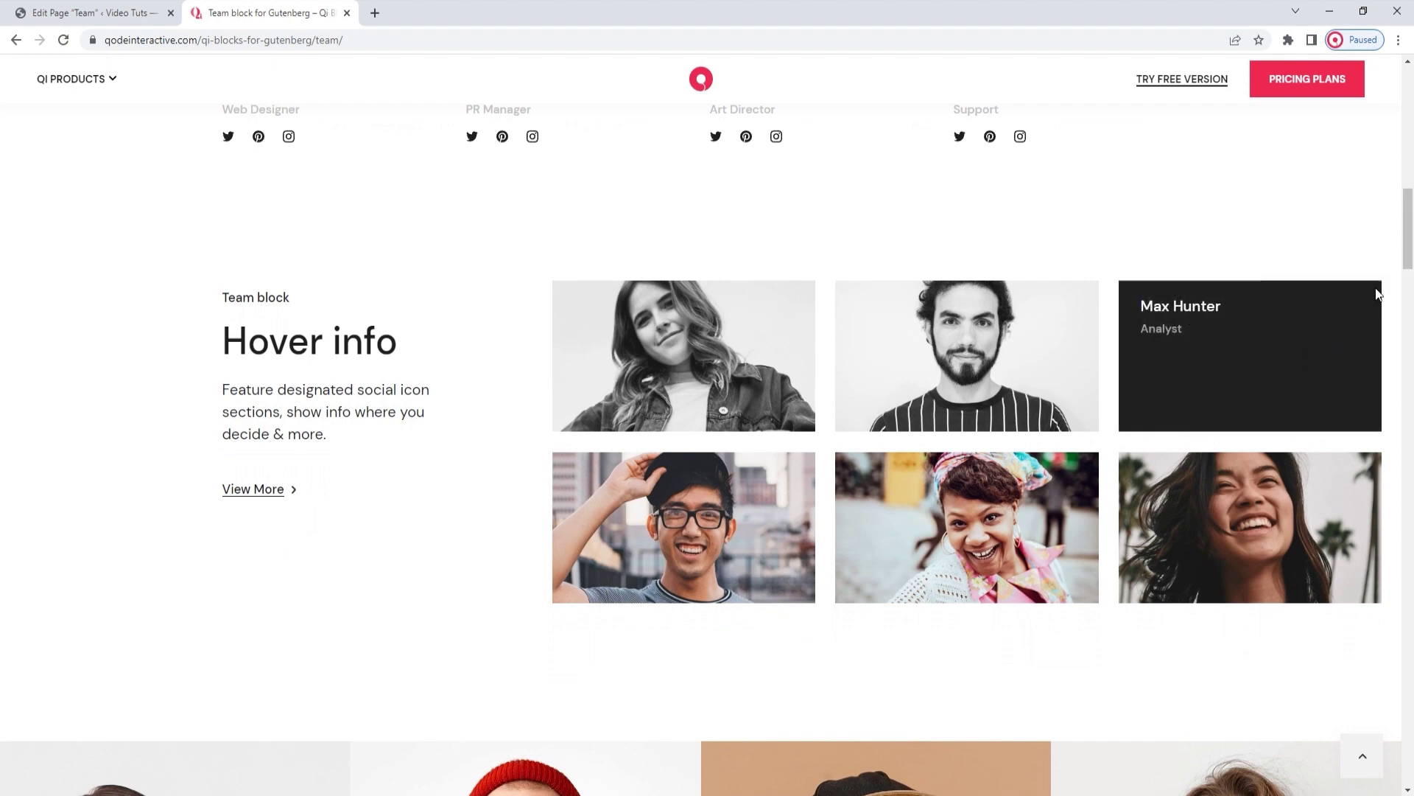
drag(1410, 247, 1412, 316)
mouse_move(1342, 308)
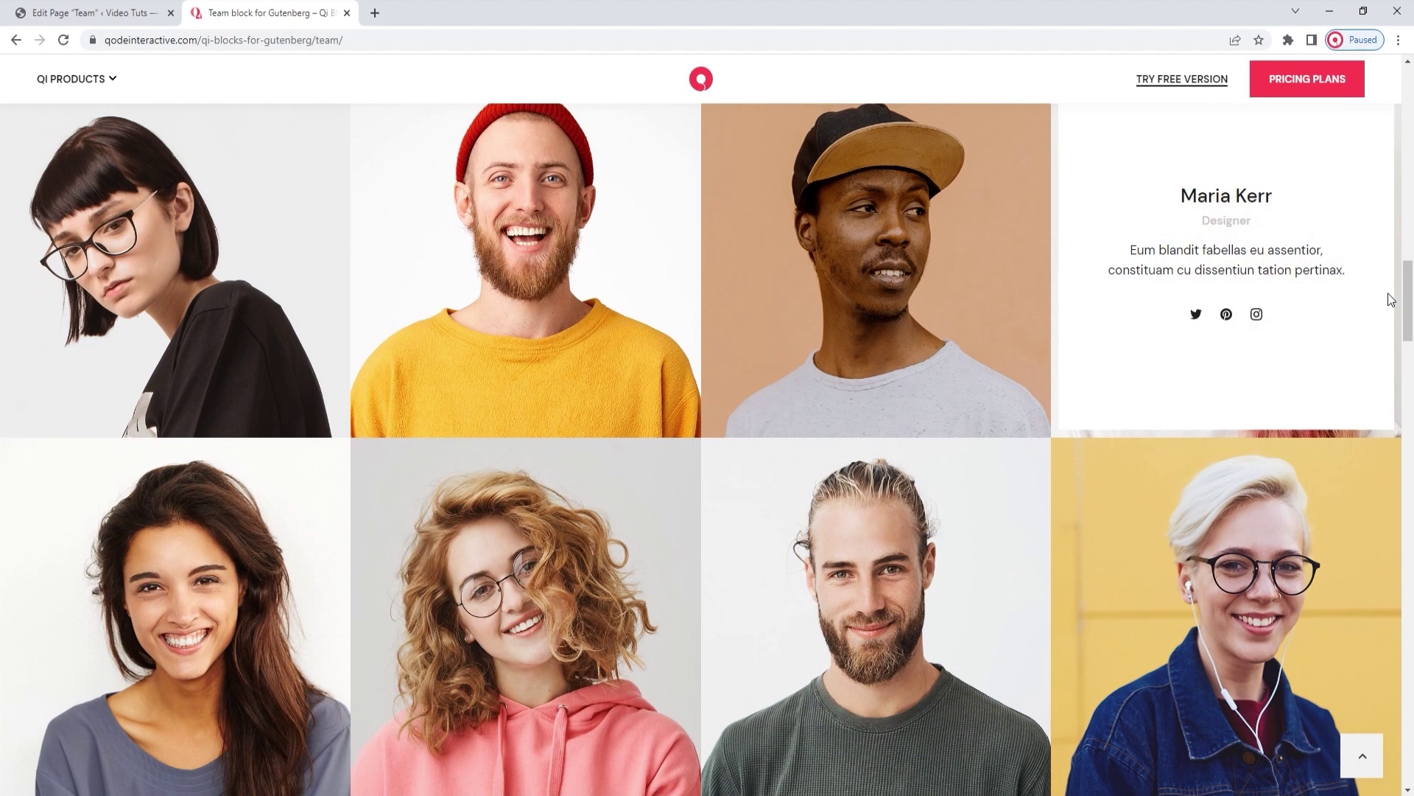
drag(1410, 303, 1411, 394)
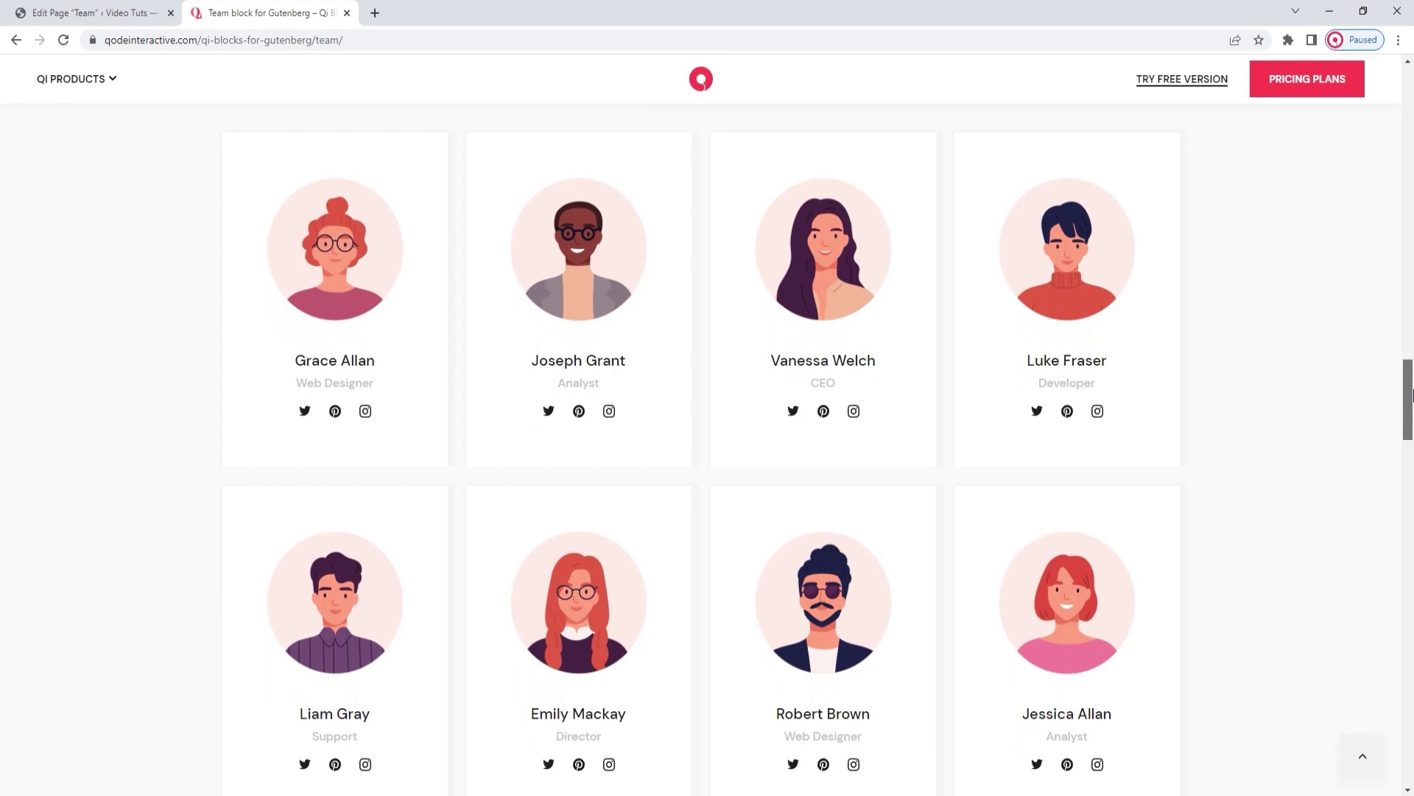
drag(1411, 394, 1412, 510)
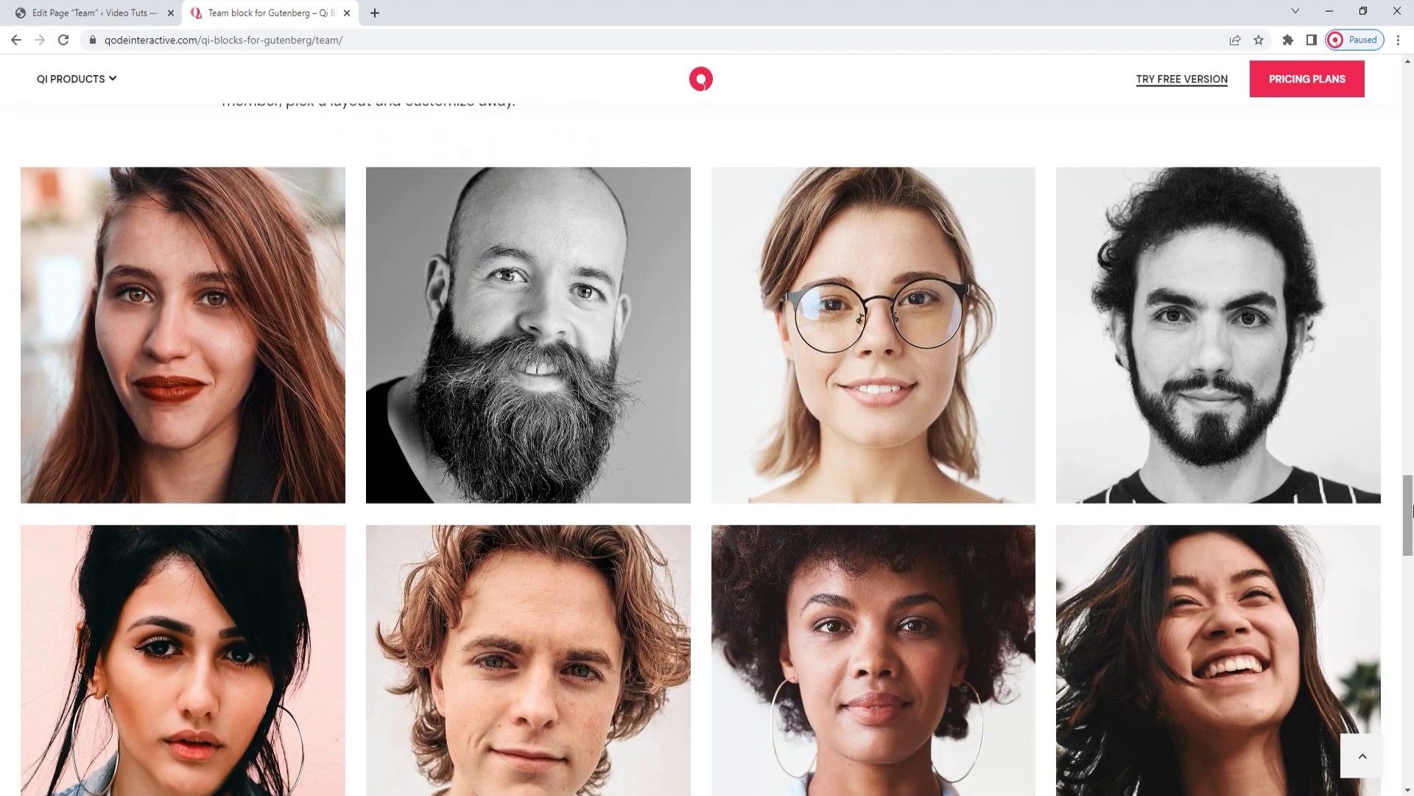
mouse_move(1333, 436)
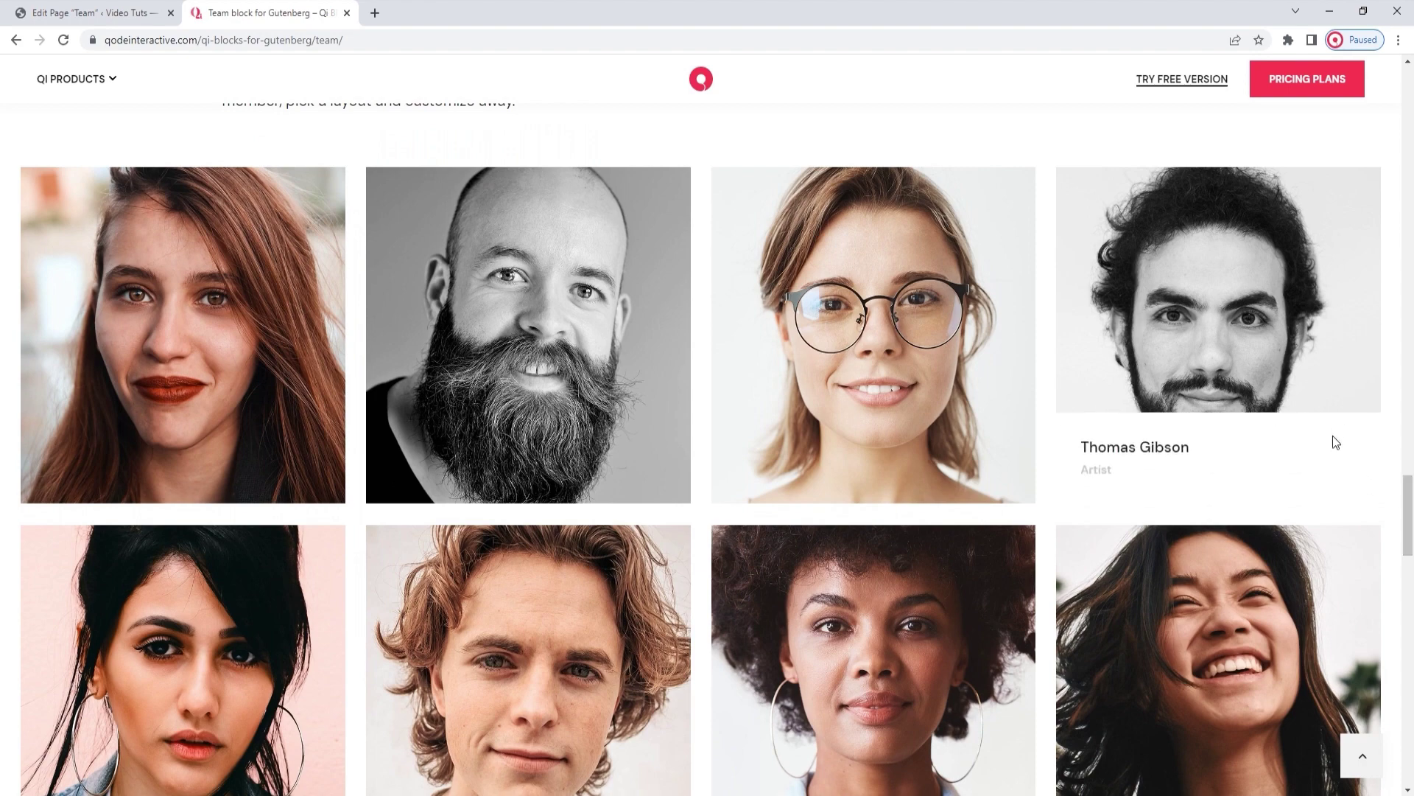
drag(1411, 508, 1412, 702)
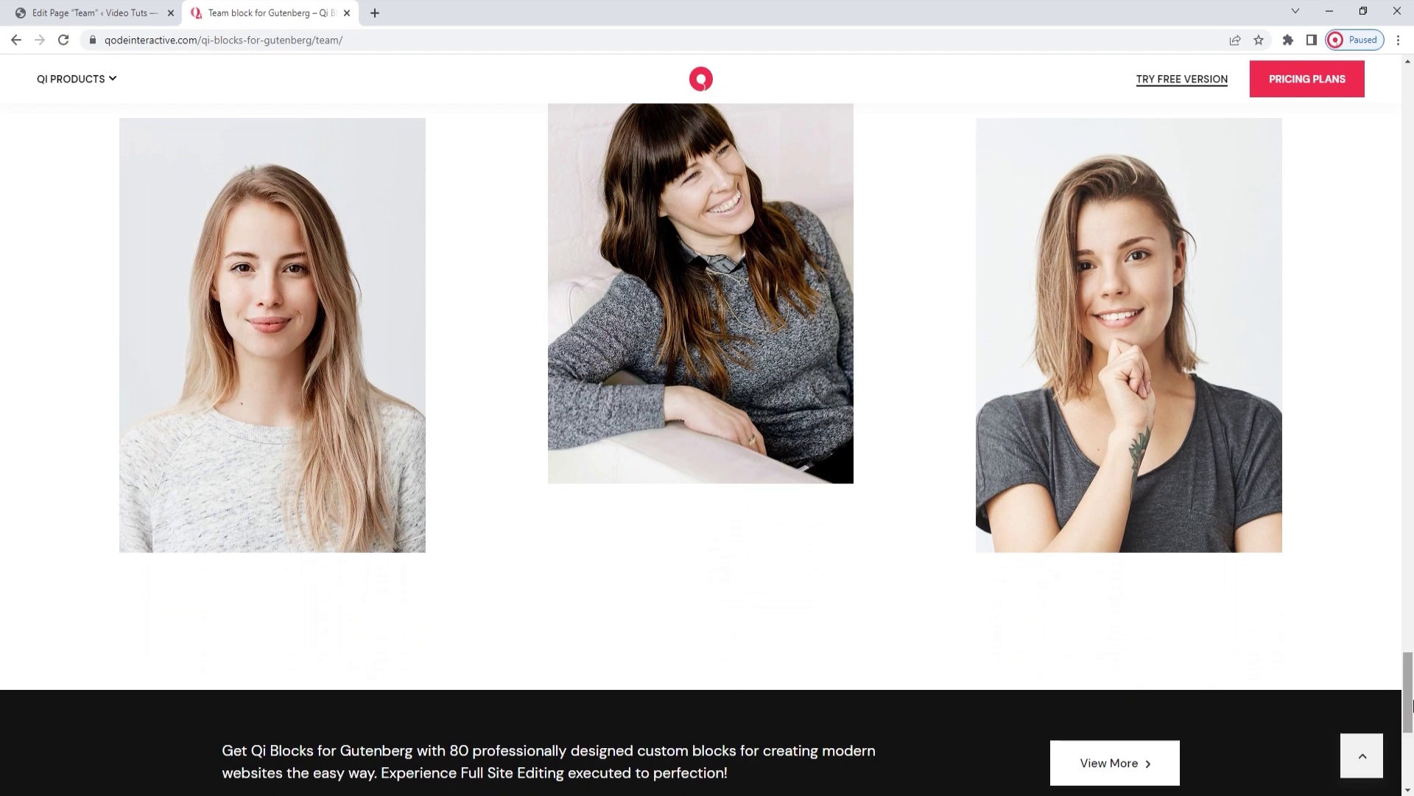
Switch to the WordPress editor of the Team page and look through the full list of available blocks
click(37, 7)
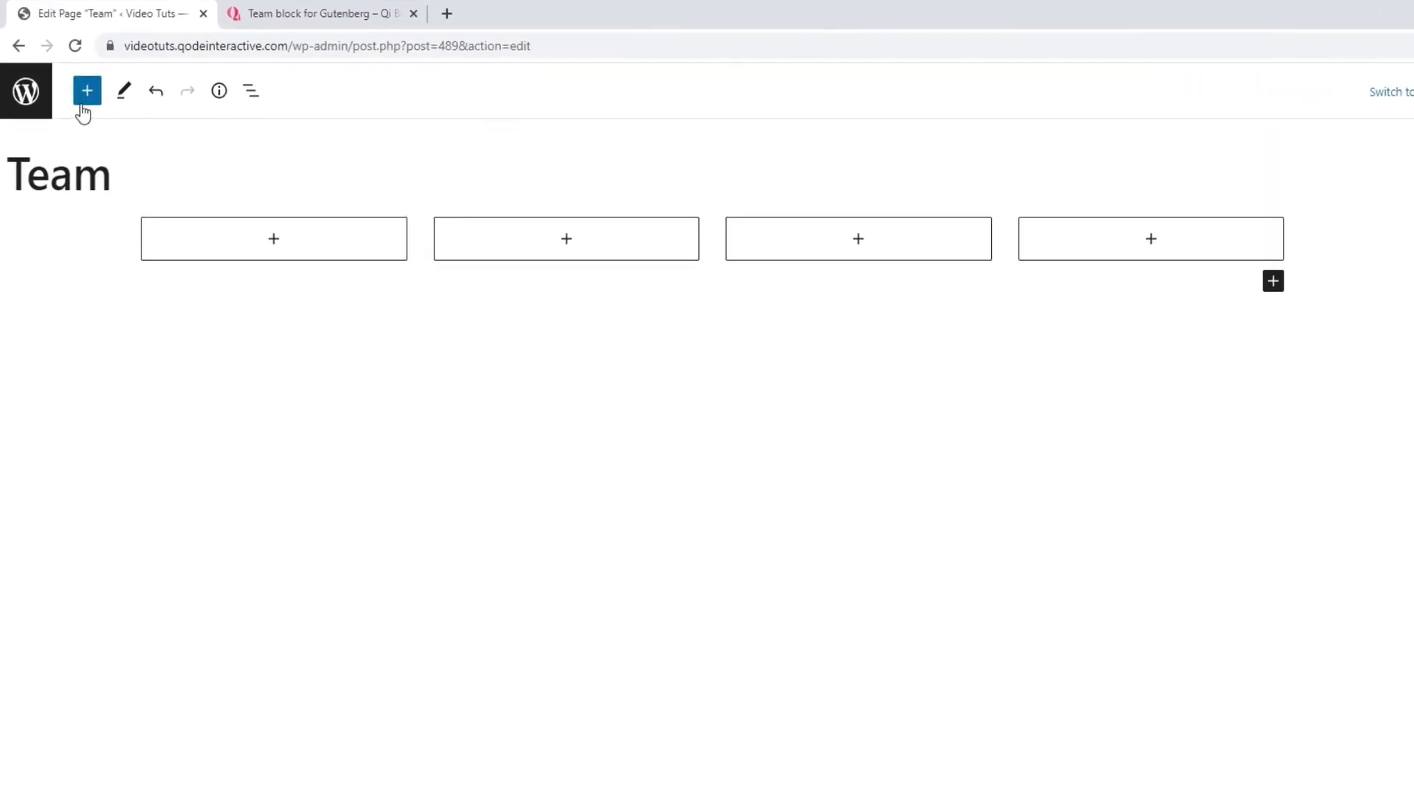
click(86, 102)
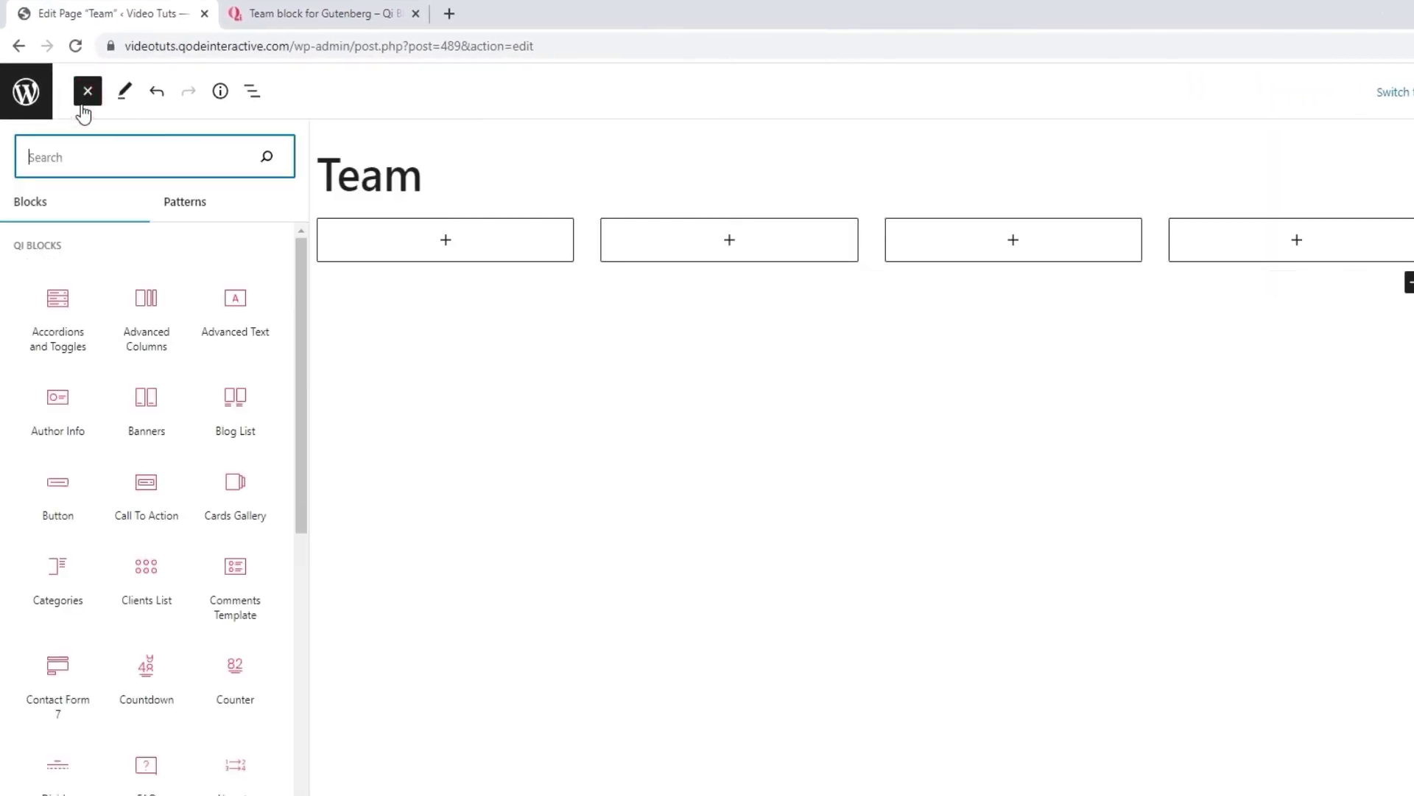
click(300, 249)
drag(299, 248, 295, 403)
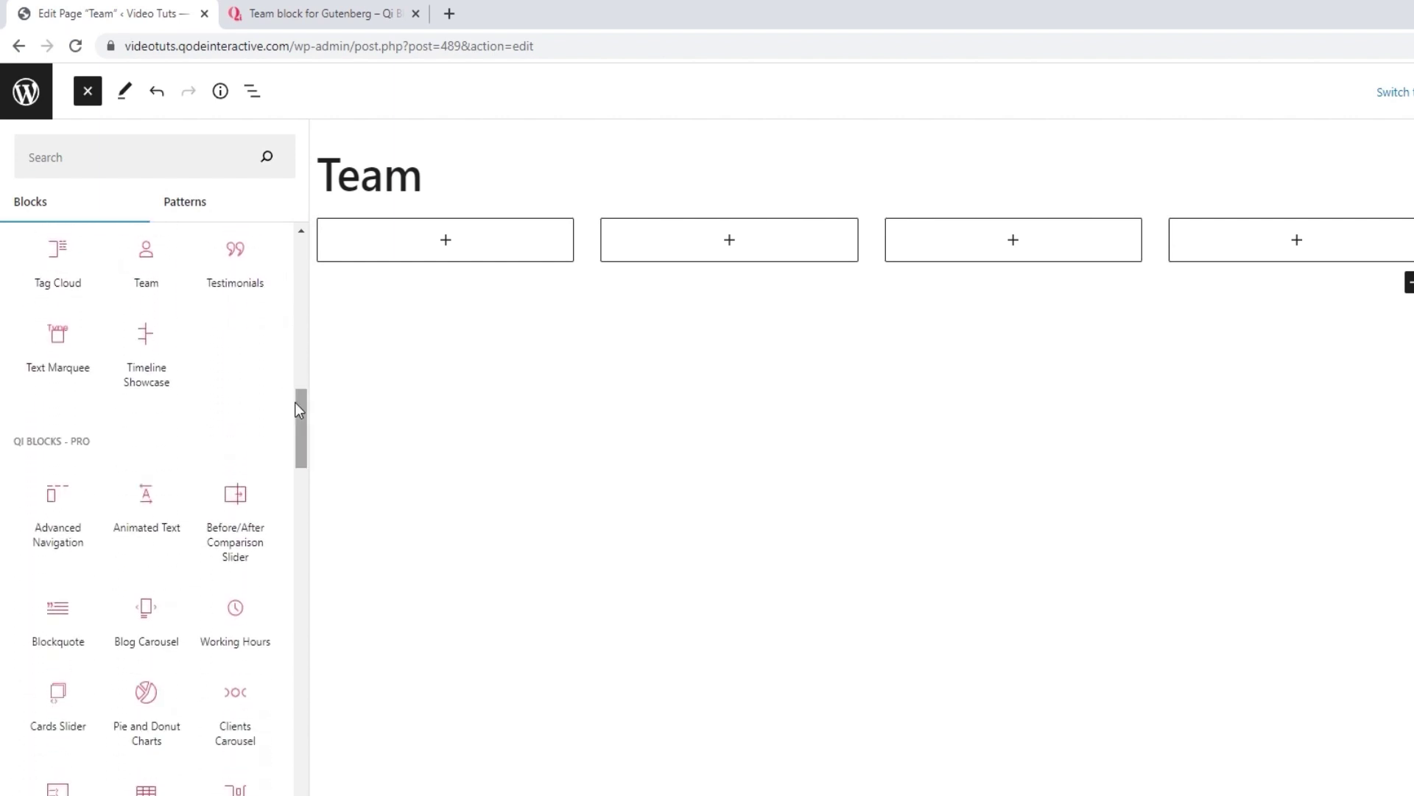
drag(295, 402, 298, 500)
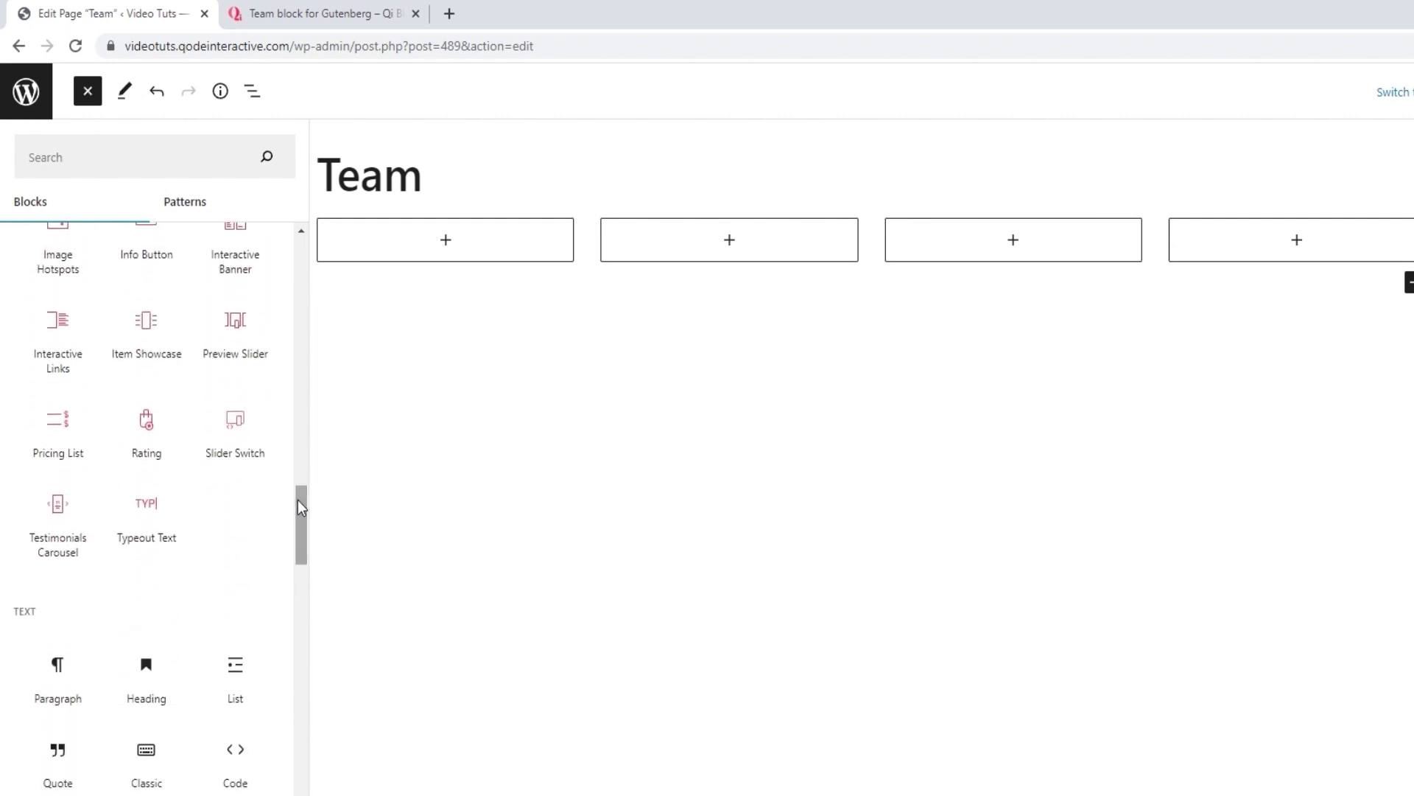
drag(298, 500, 294, 531)
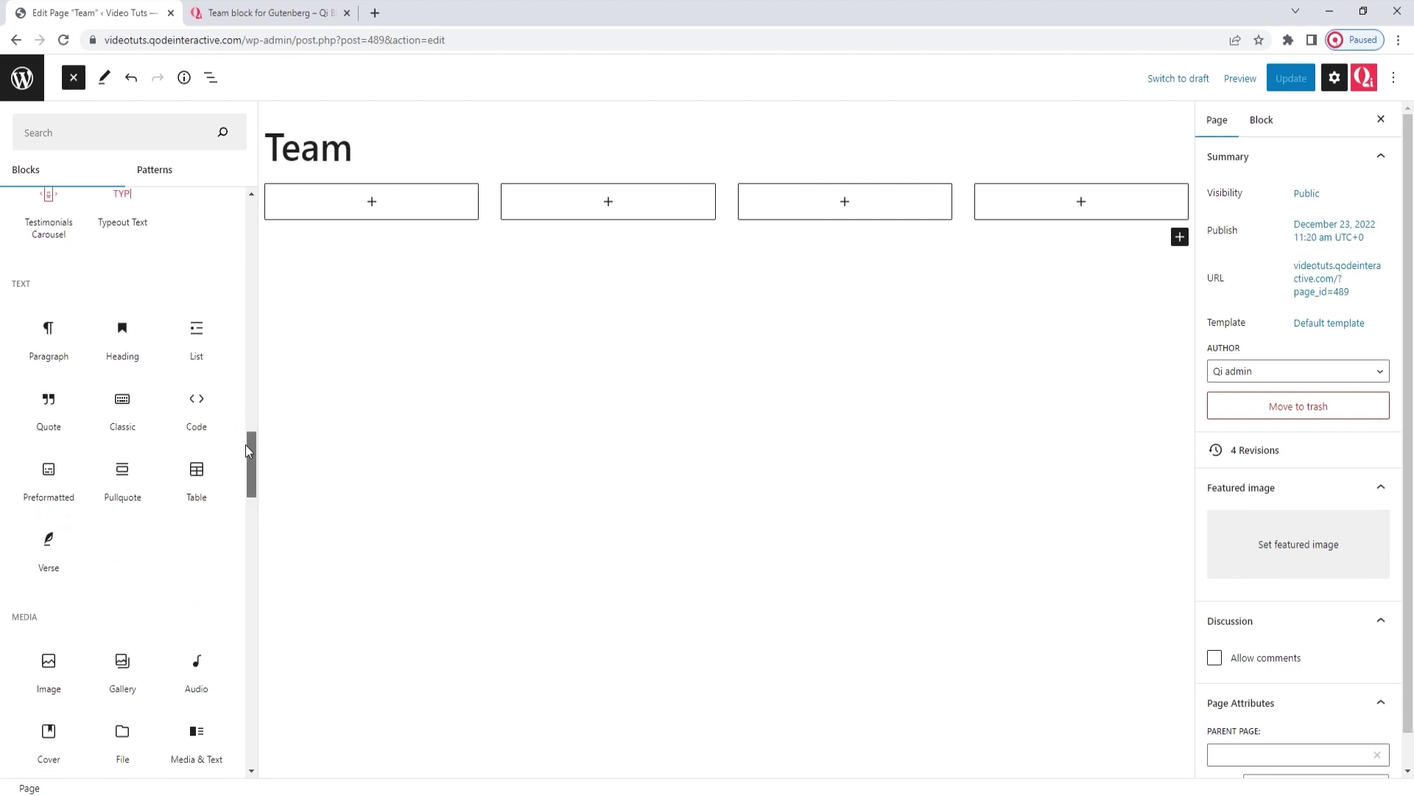
drag(247, 445, 265, 715)
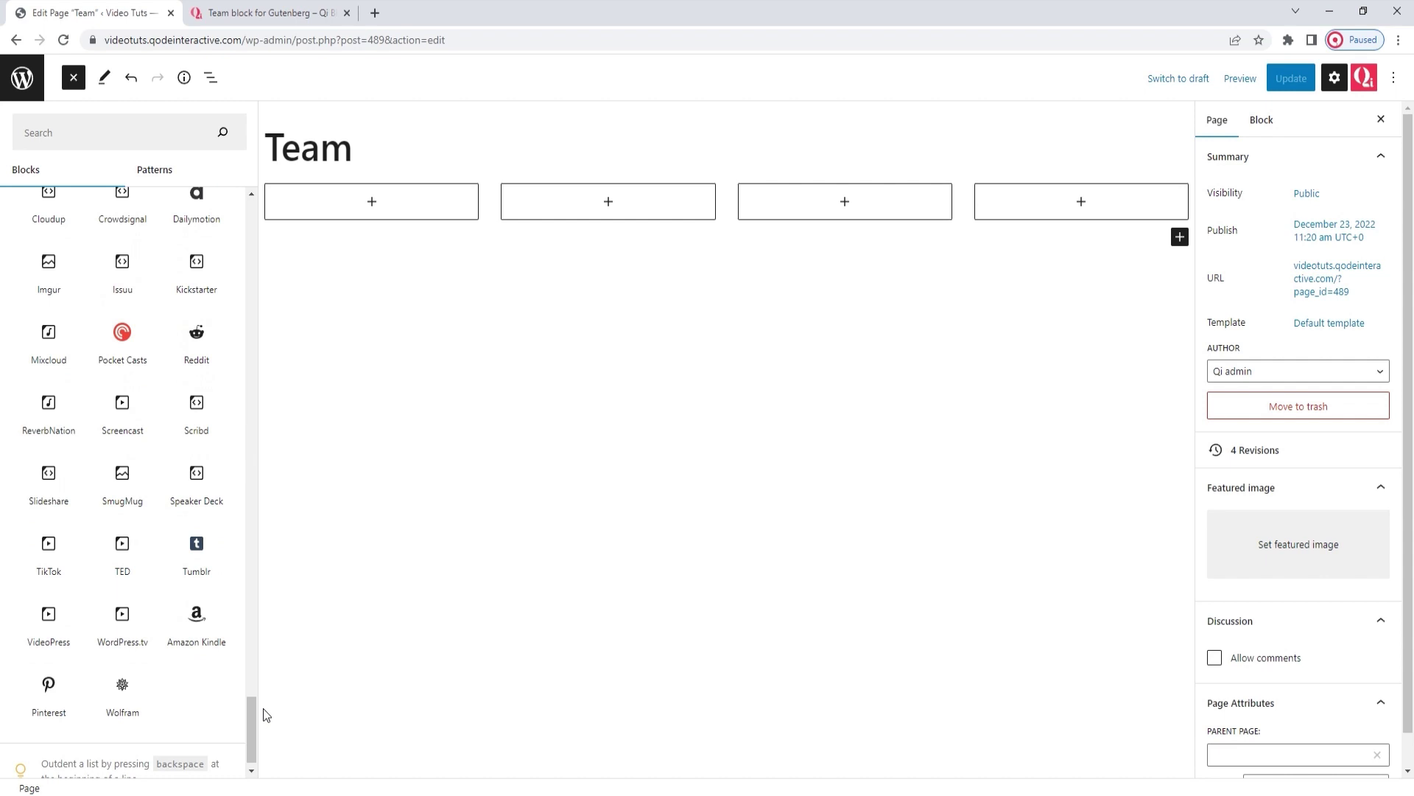
click(74, 77)
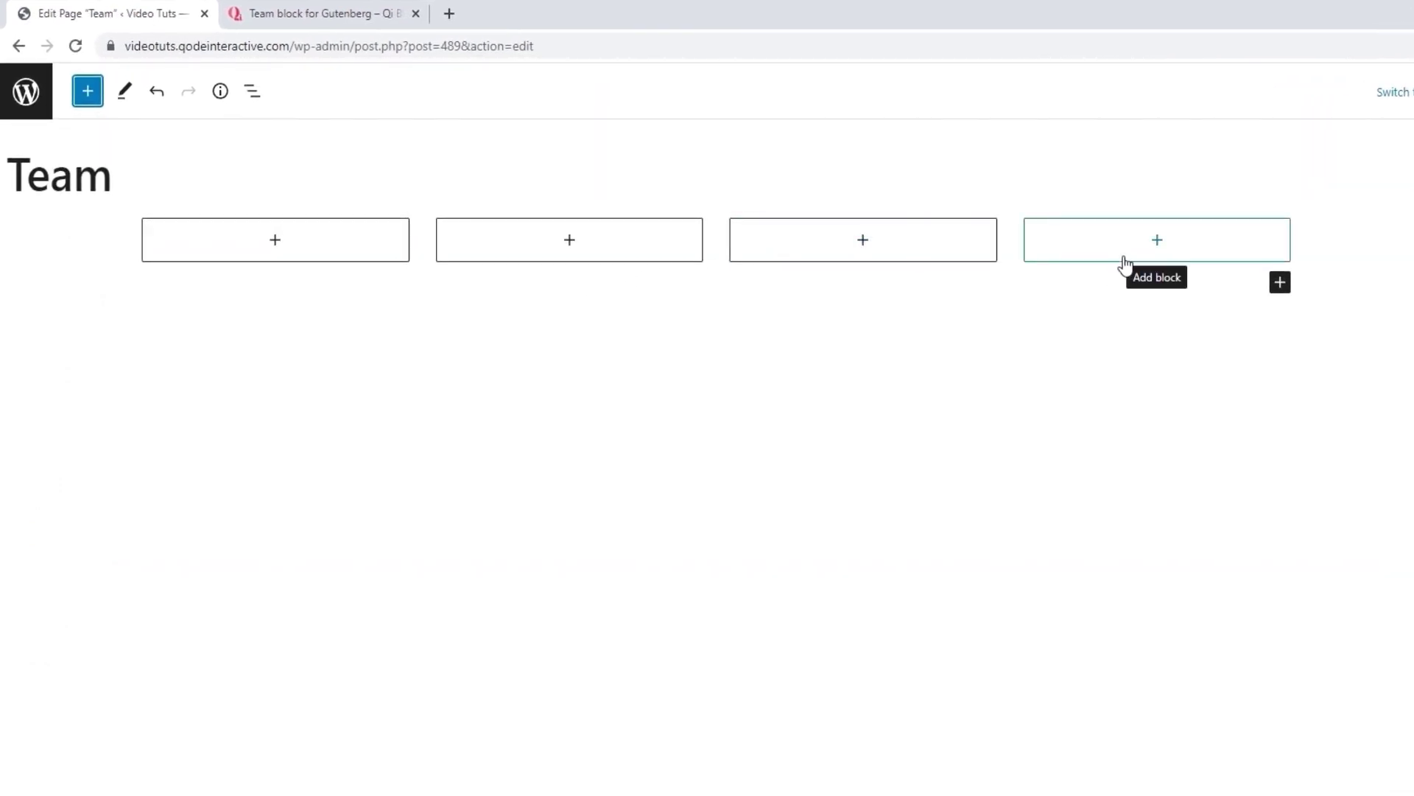
Find the Team block and insert it into the first of the four empty columns
click(222, 235)
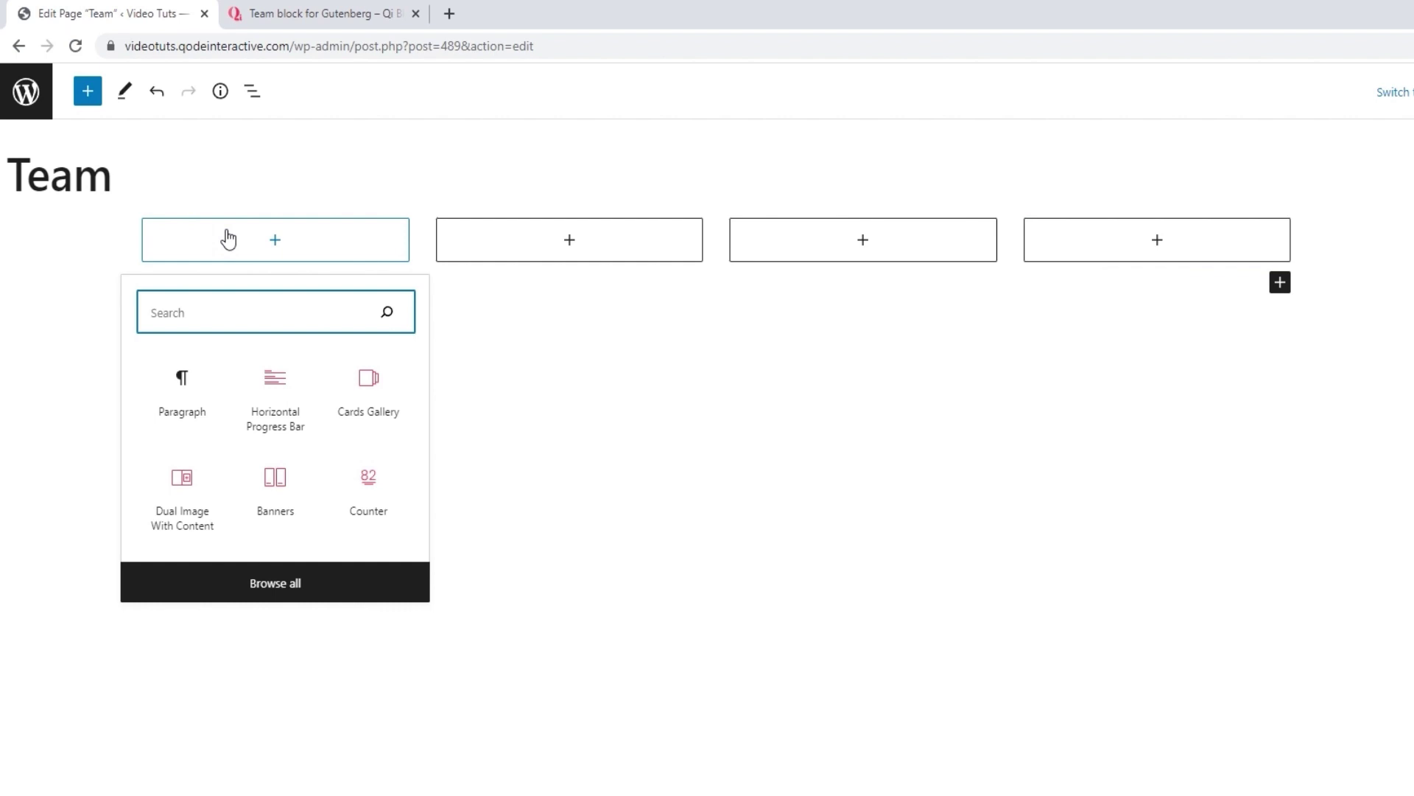
text(tea)
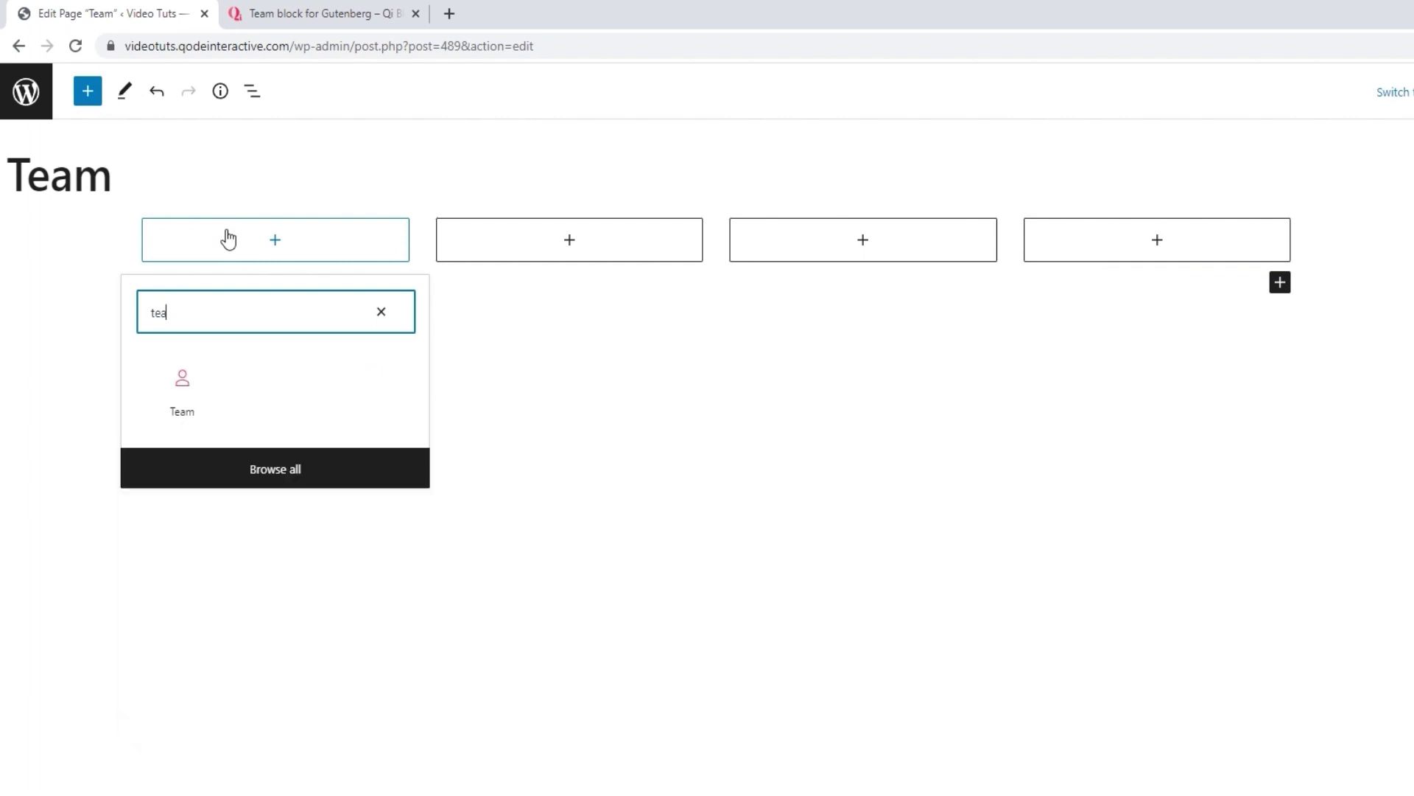
click(182, 383)
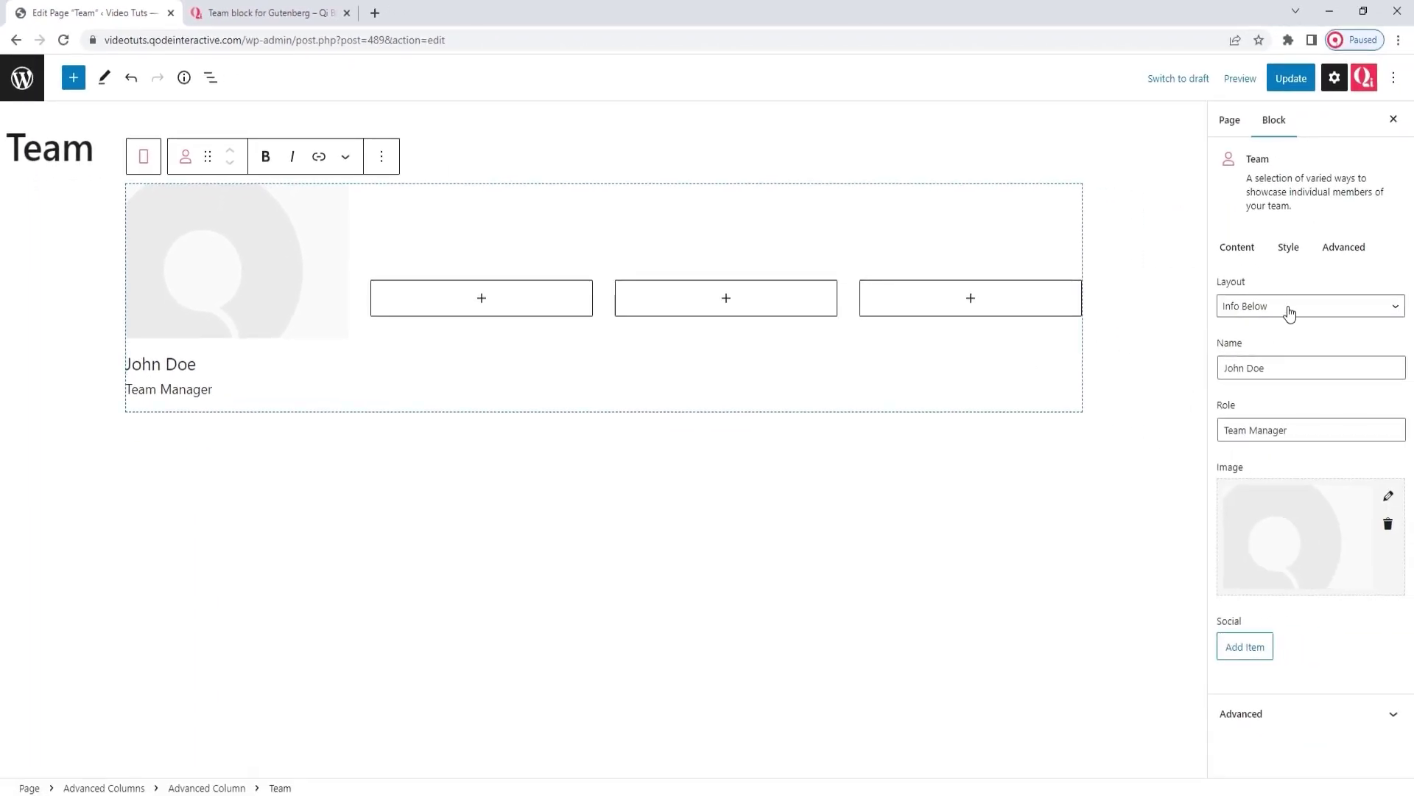
Try the Info Below Left, Info From Bottom, Info on Hover Inset and Info on Hover layouts, and return to Info Below
click(1289, 309)
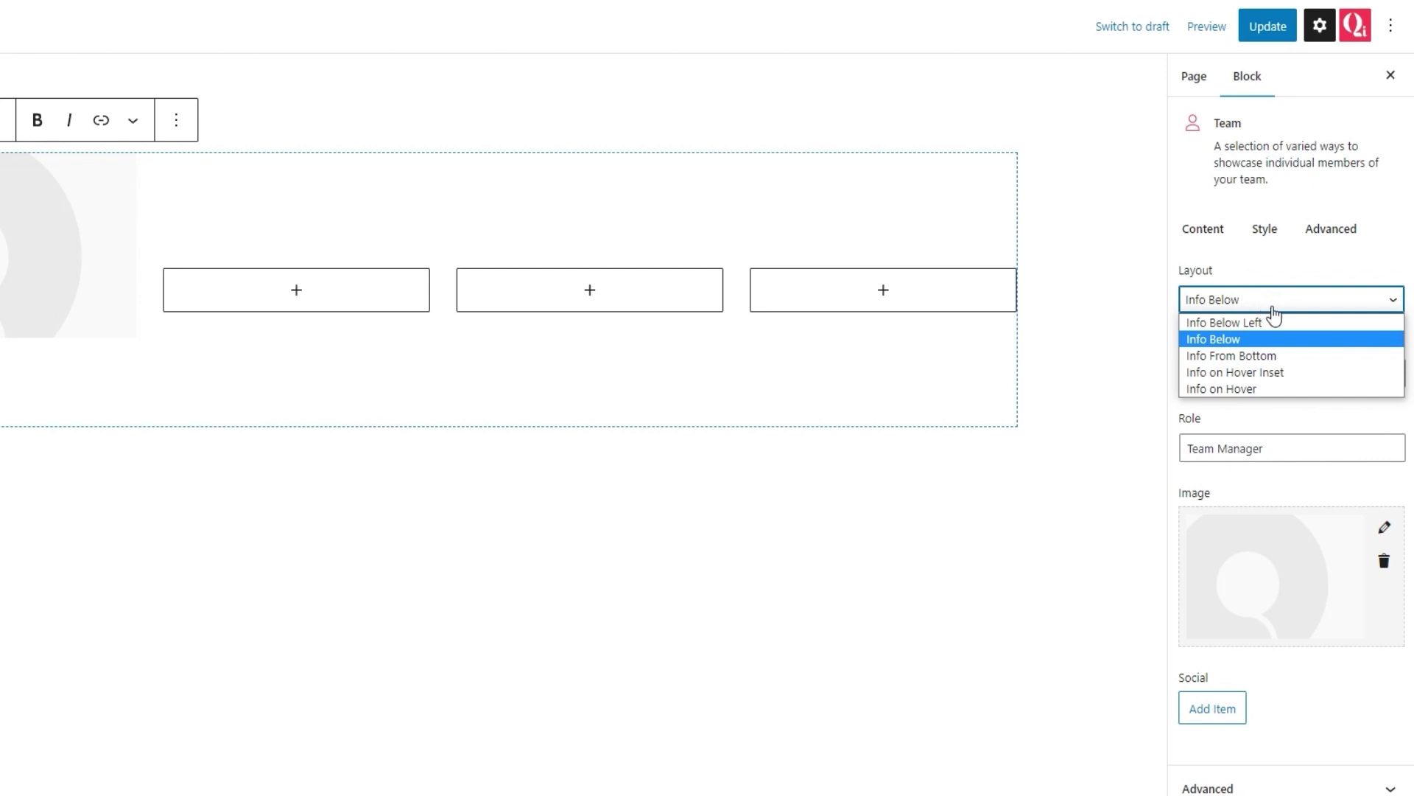
click(1280, 323)
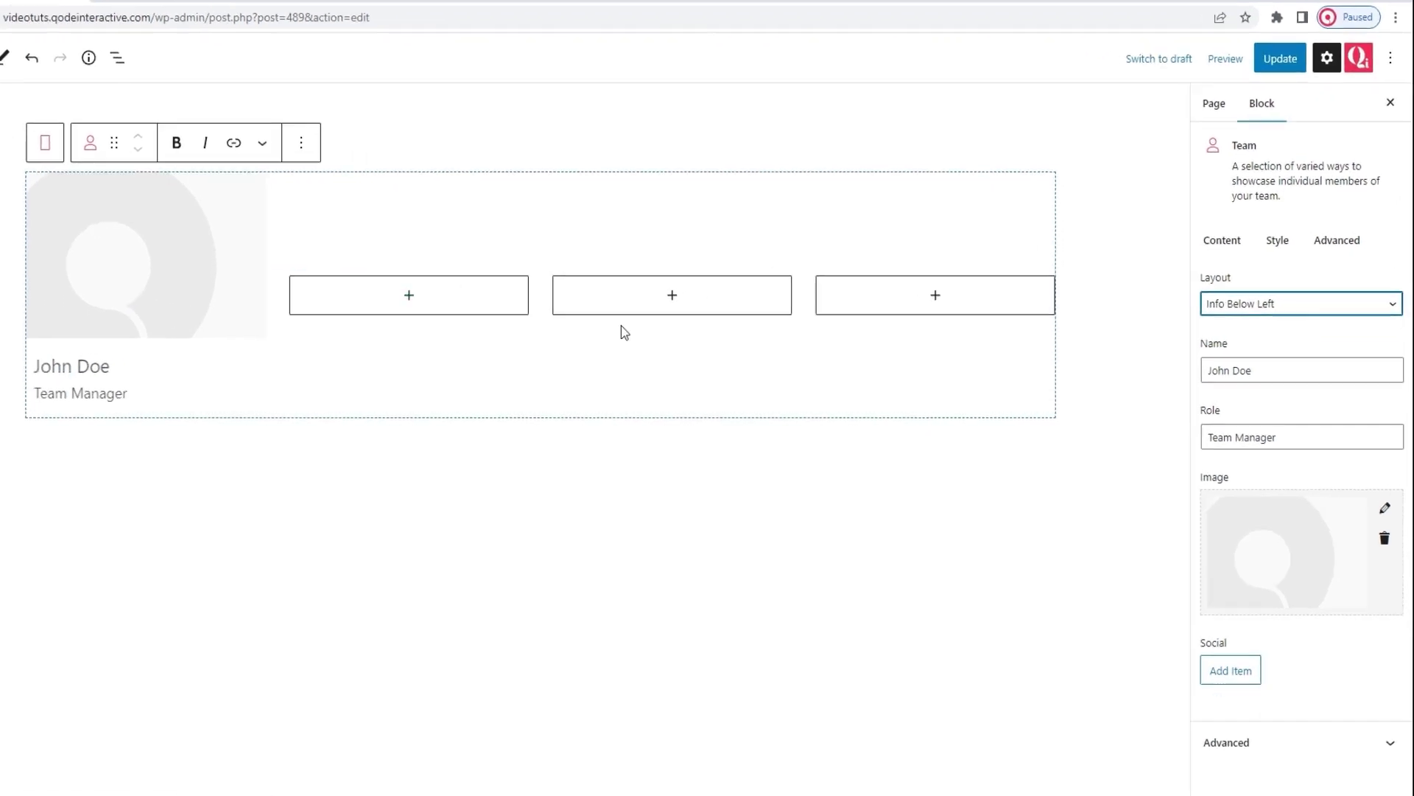
click(1220, 302)
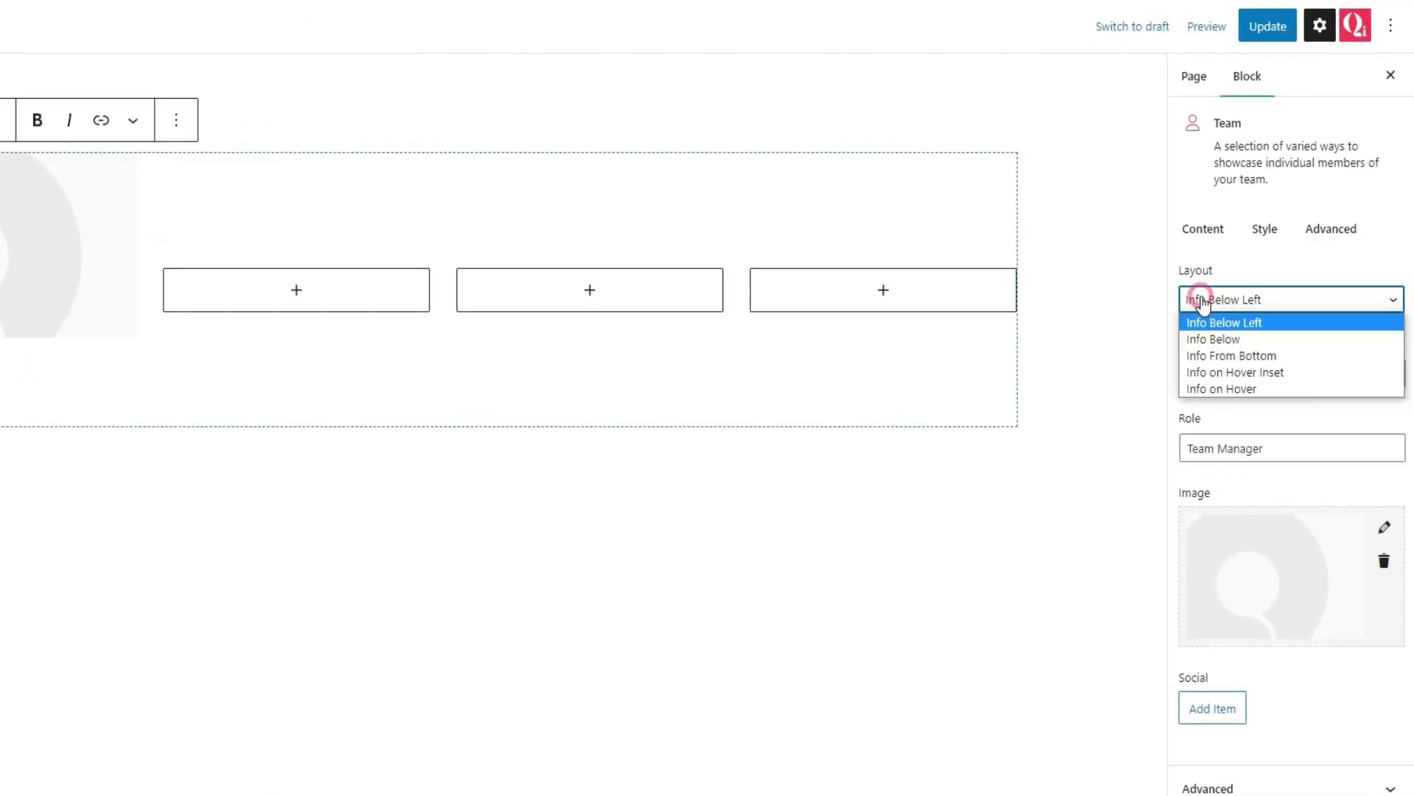
click(1250, 357)
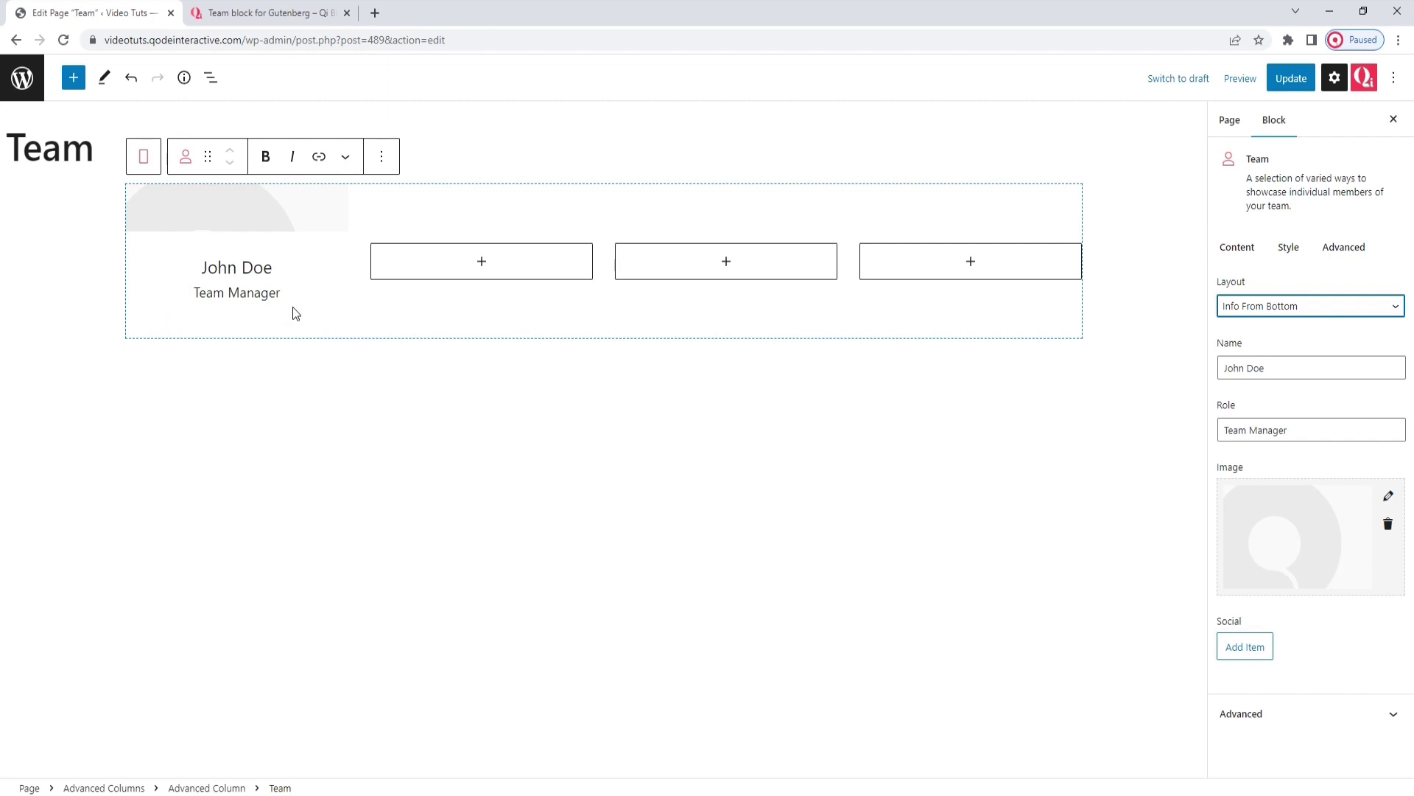
click(1298, 304)
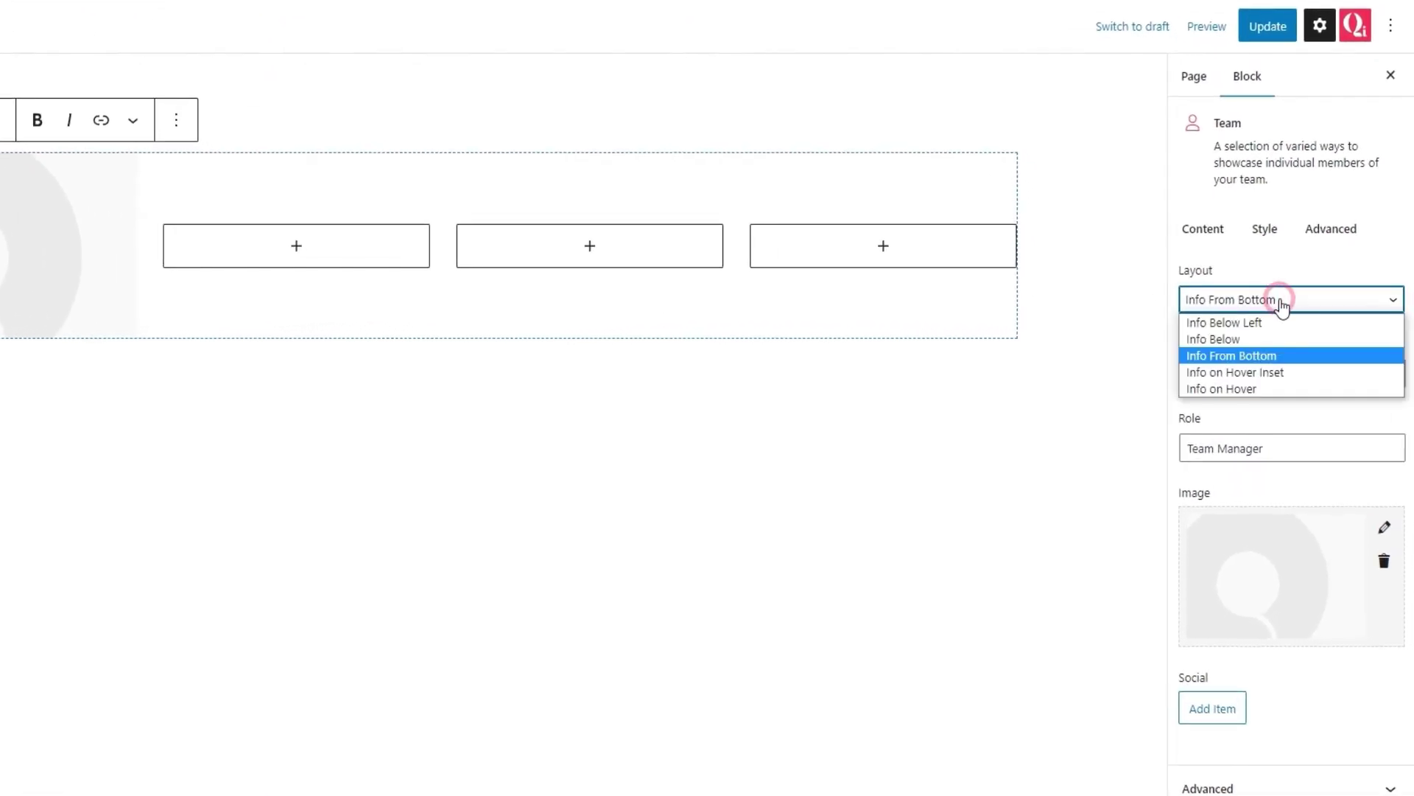
click(1284, 377)
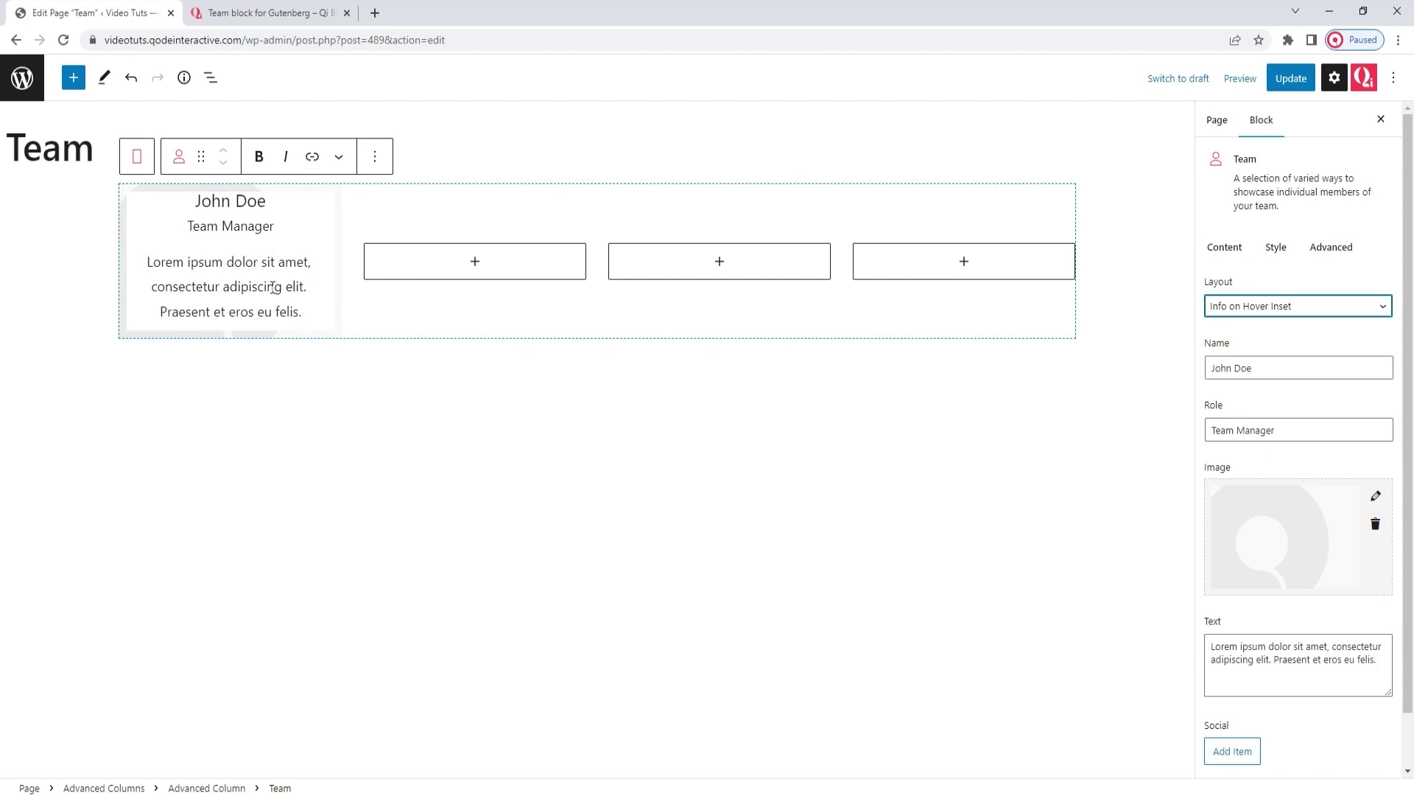
click(1237, 305)
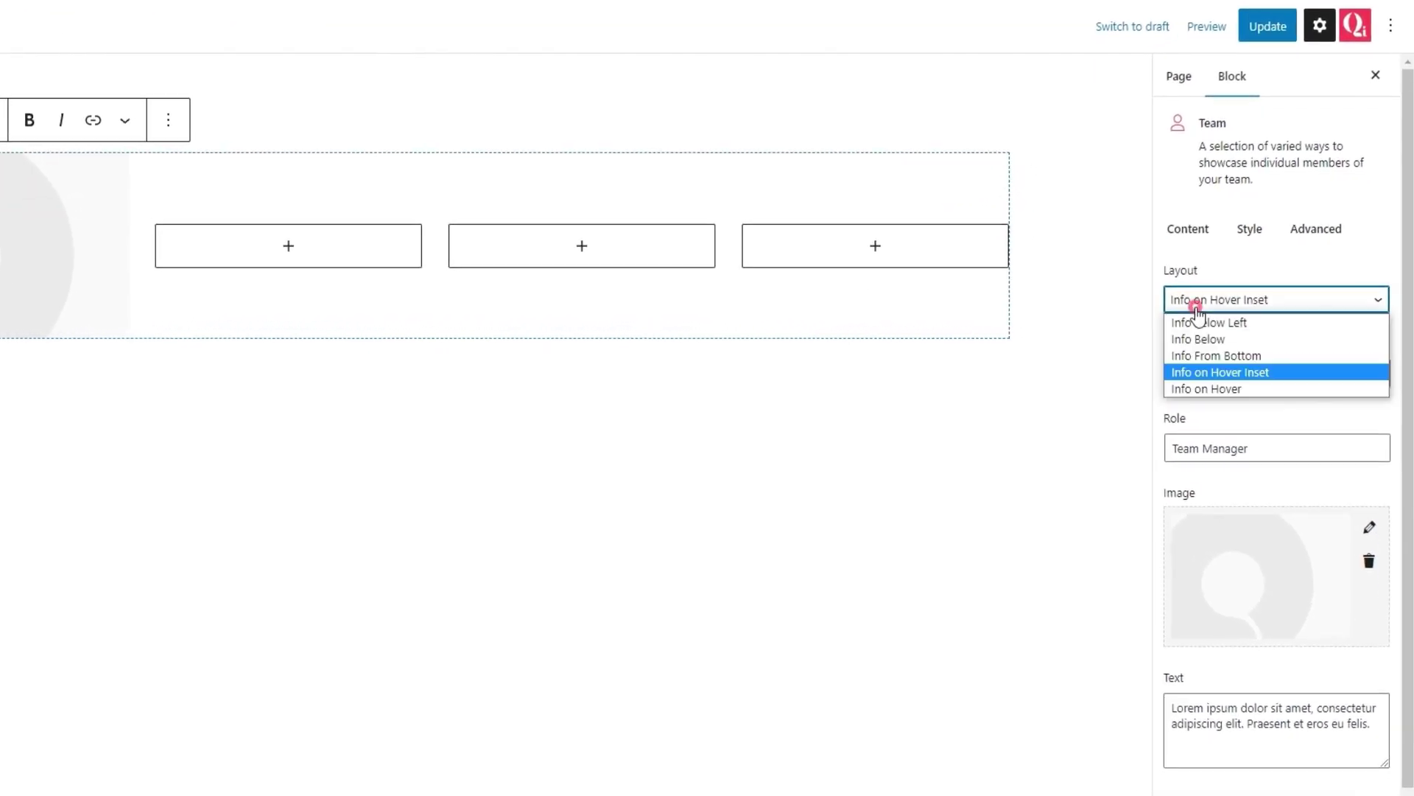
click(1225, 389)
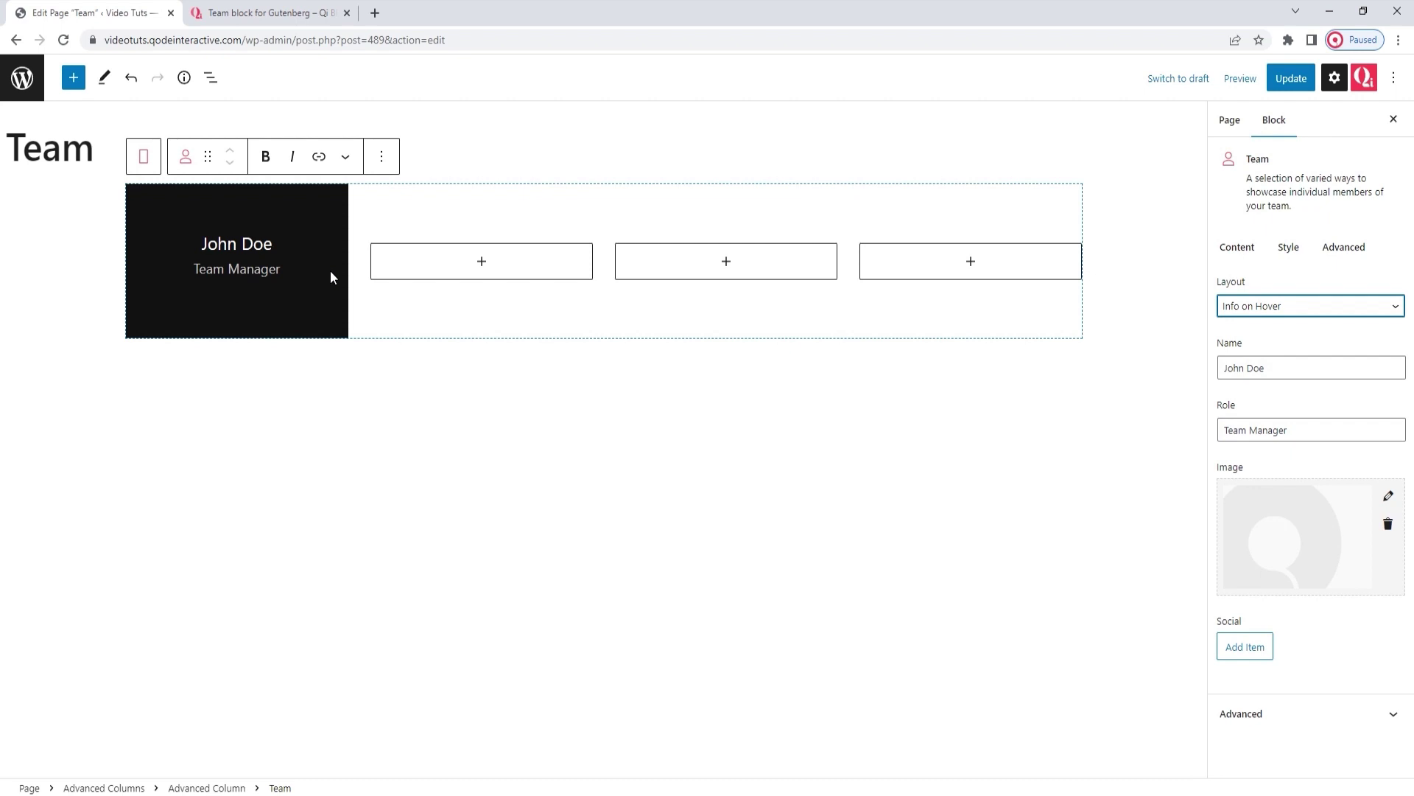
click(1301, 309)
click(1303, 339)
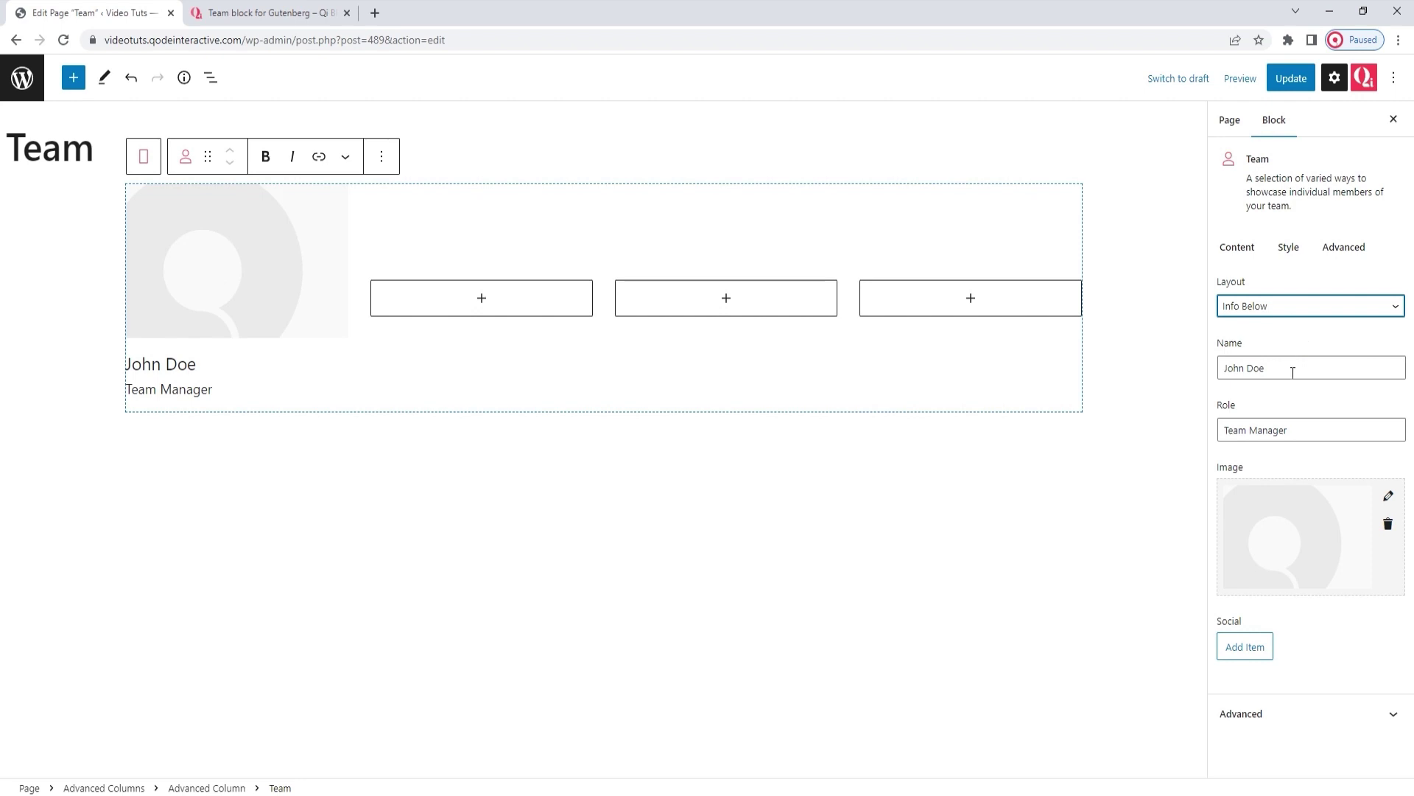
Enter the team member's full name and set the role to Web Designer
triple_click(1293, 372)
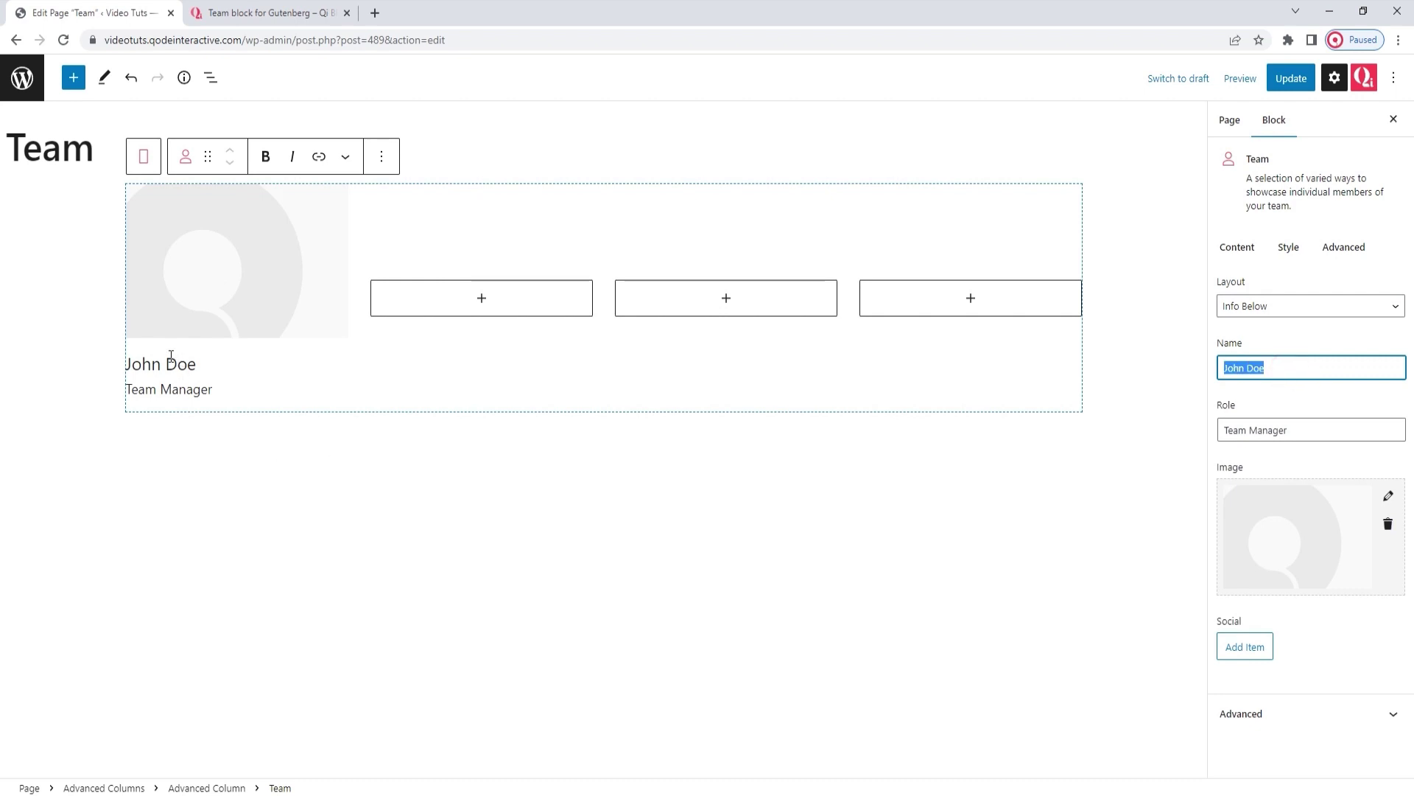
text(Fred Williams)
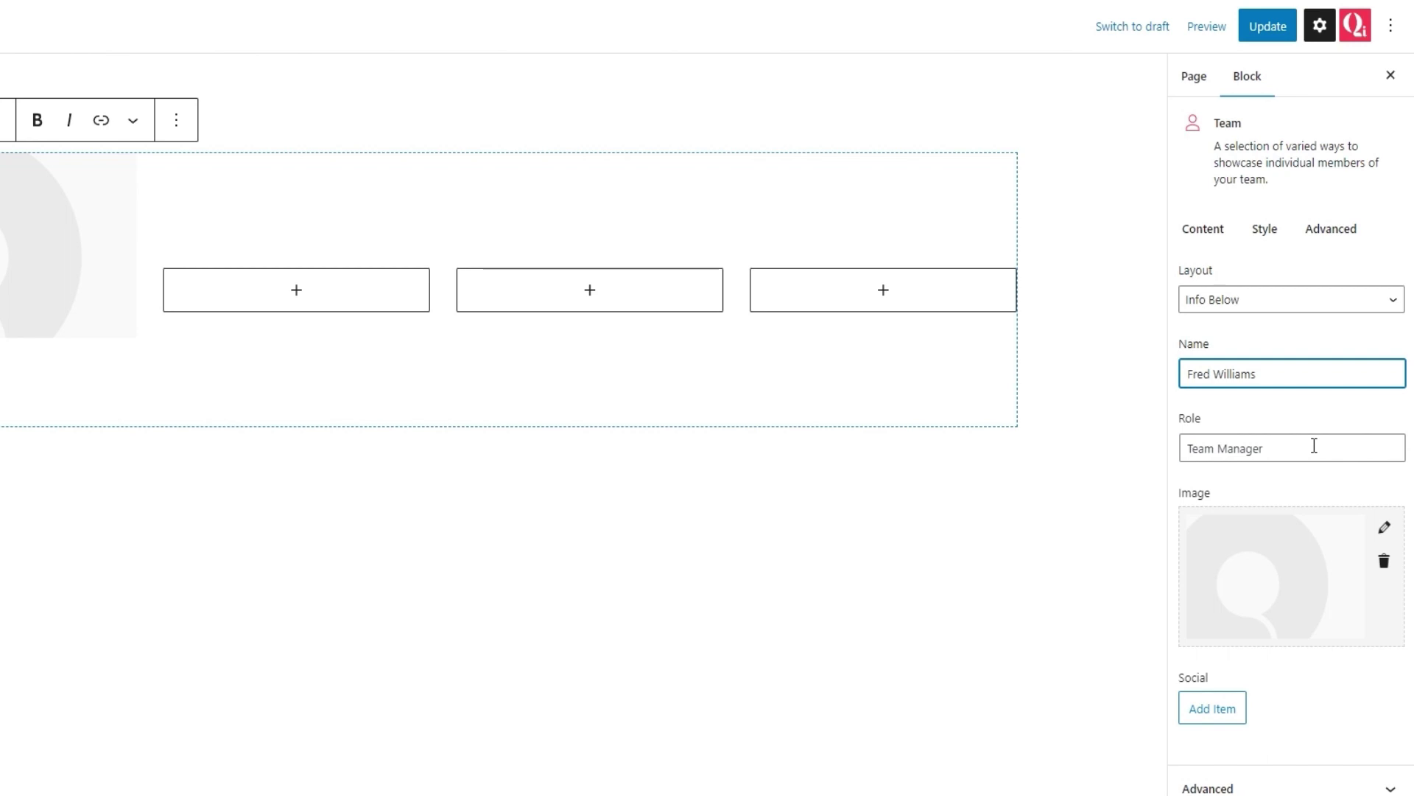
triple_click(1314, 445)
text(Web Designer)
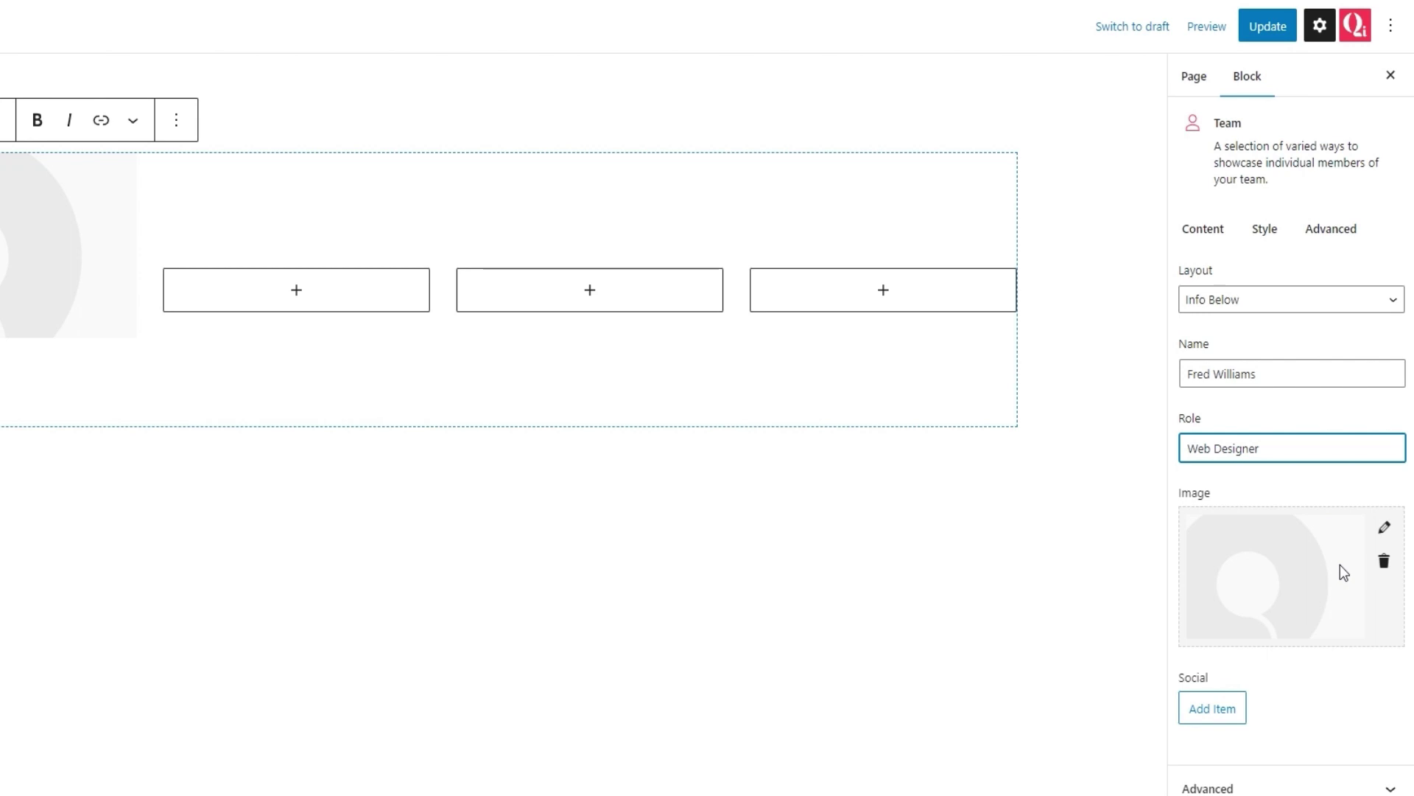
Replace the placeholder picture with the team-img-1 portrait from the Media Library
click(1384, 563)
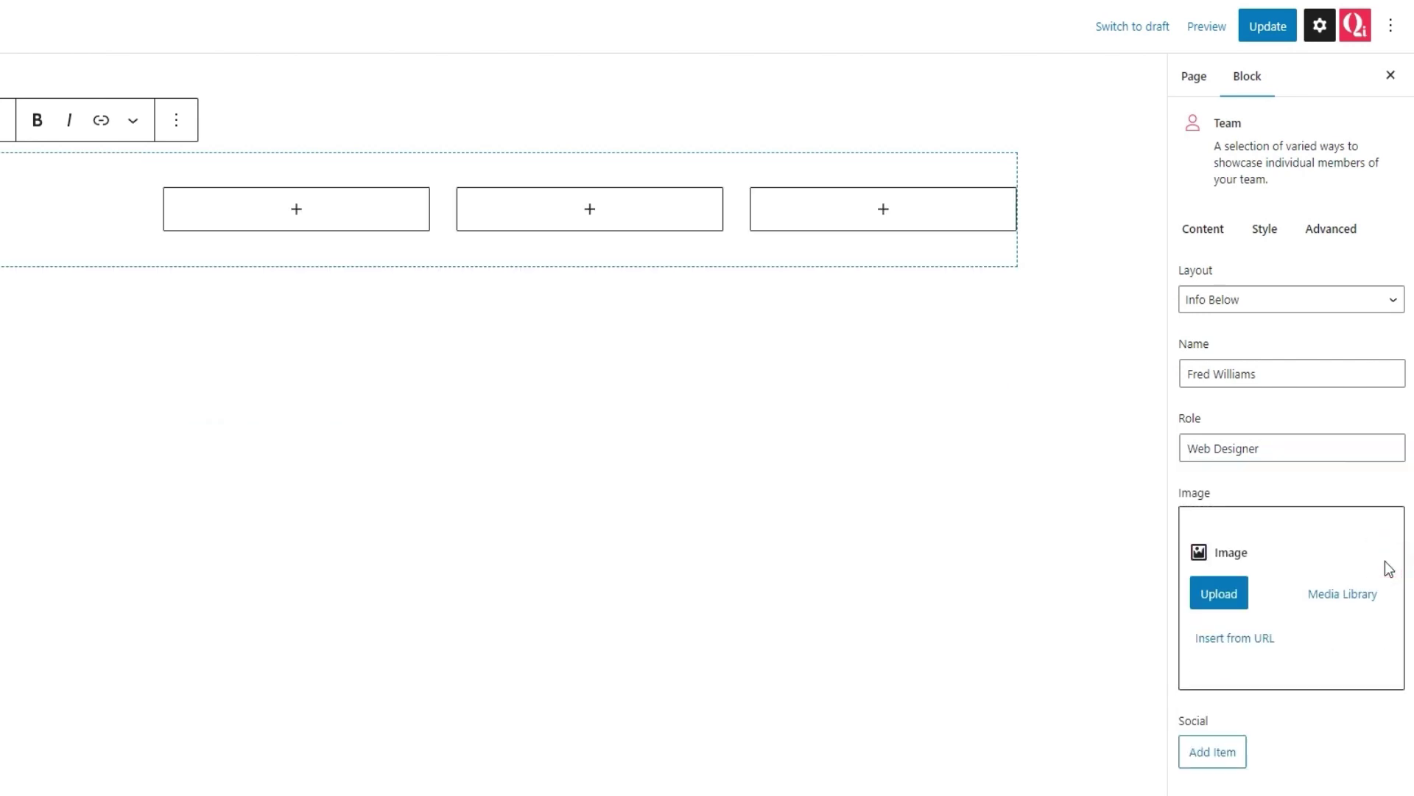
click(1357, 594)
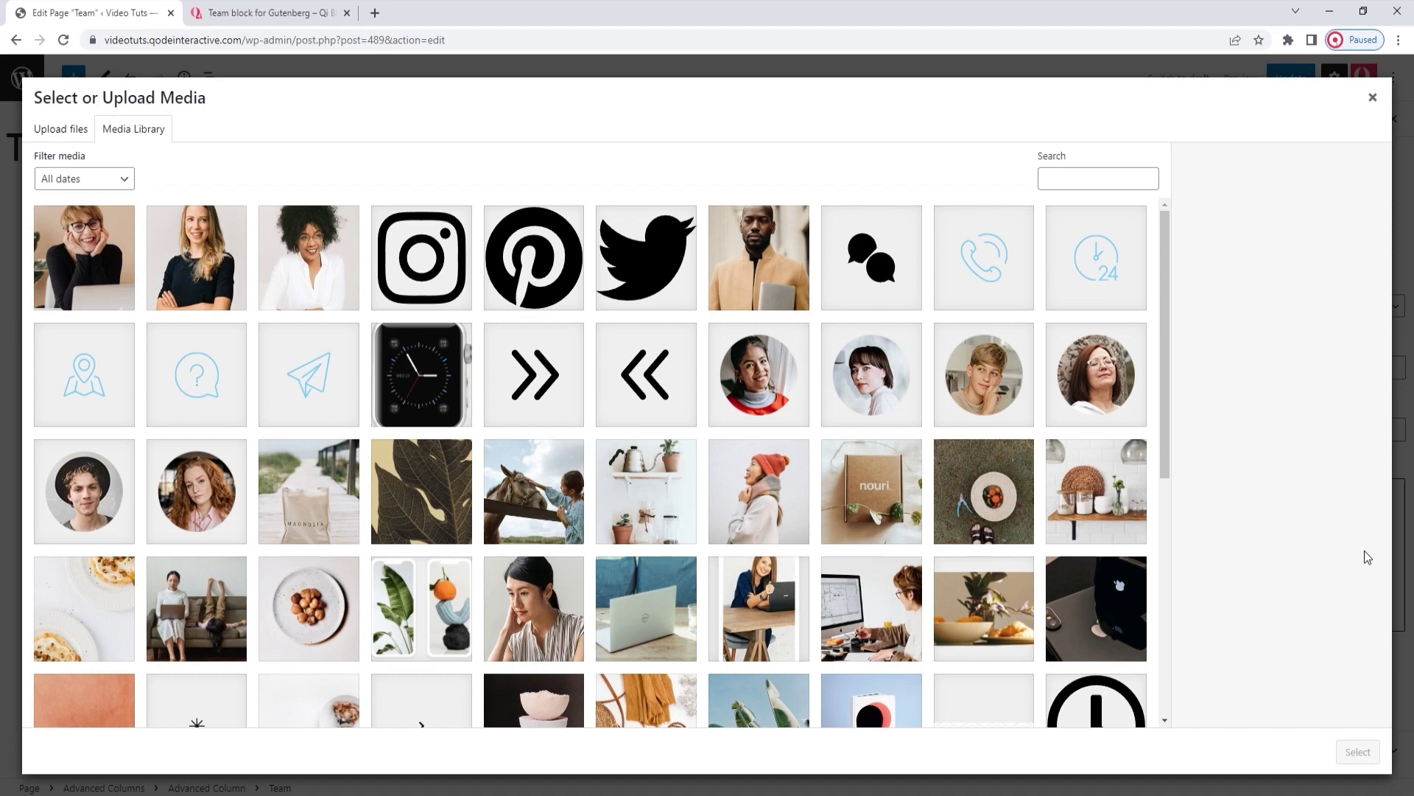
click(759, 258)
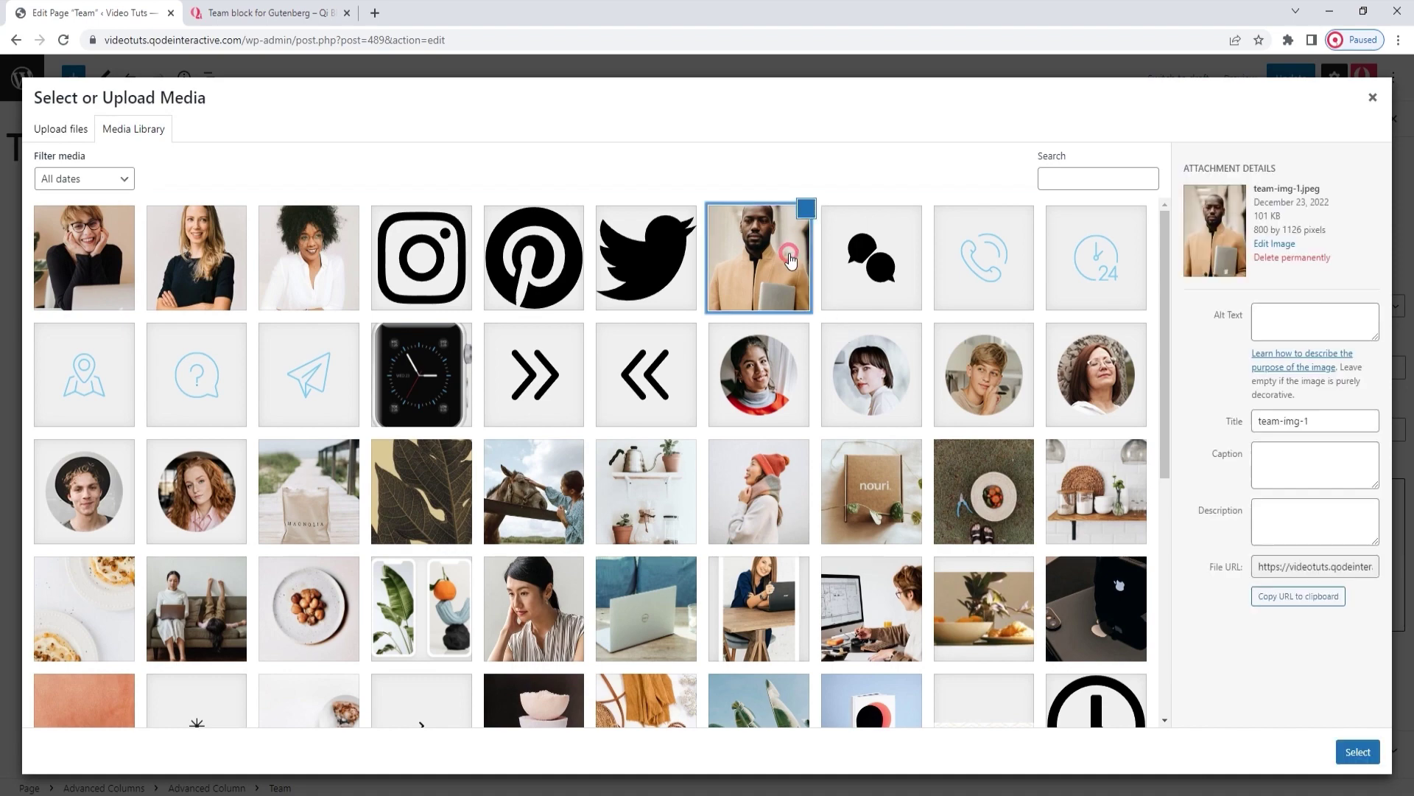
click(1341, 752)
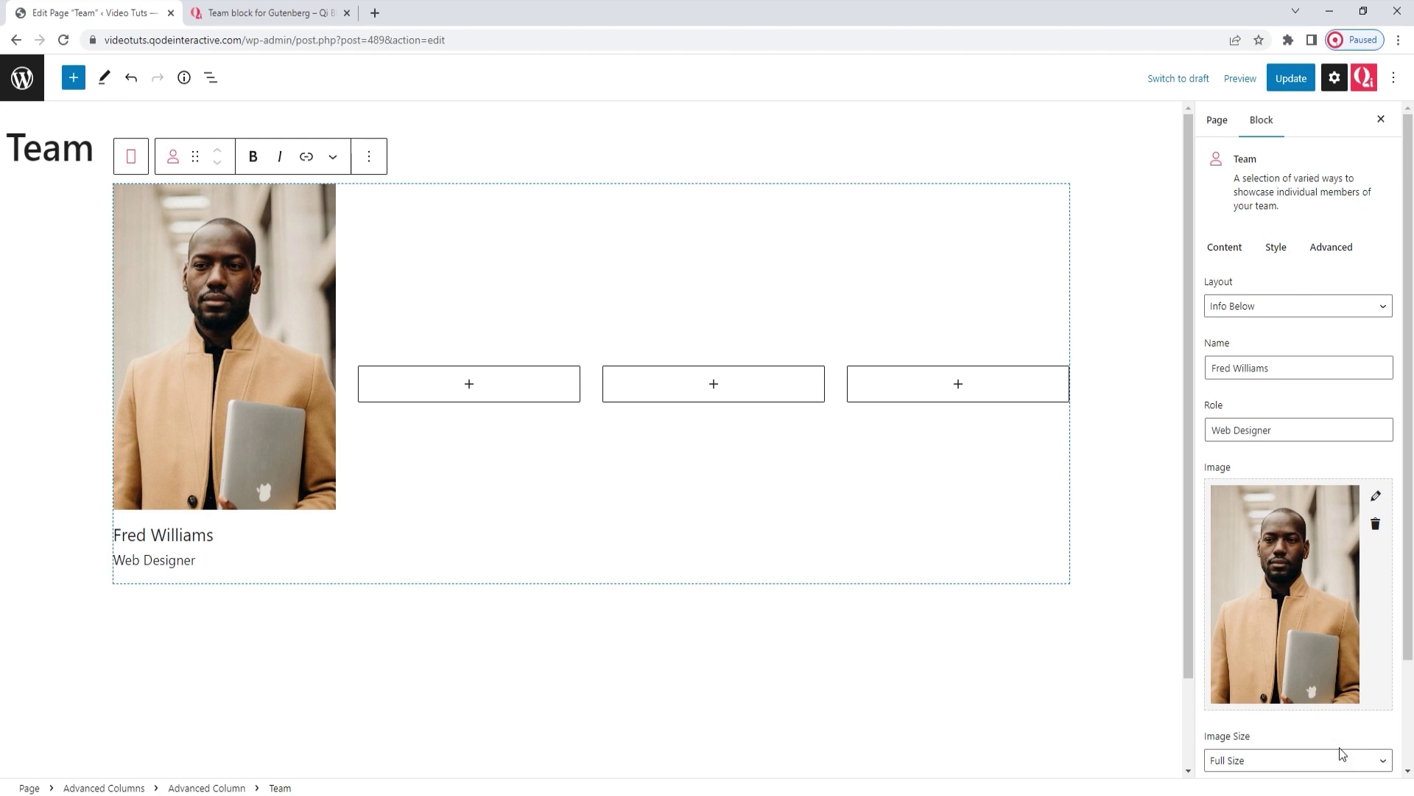
Try the Medium, Large and Thumbnail image sizes for the team member's portrait, and return to Full Size
scroll(1309, 617, down, 3)
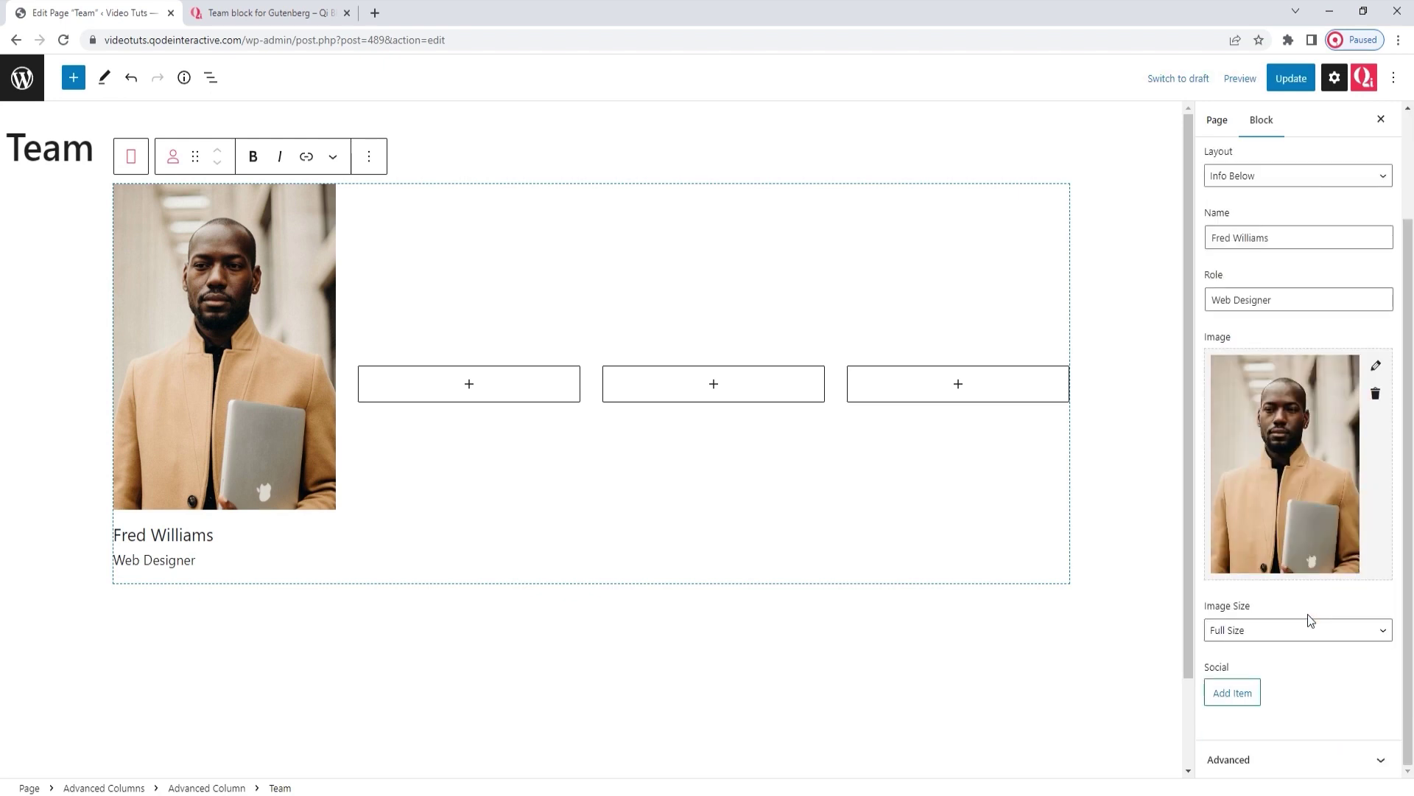
click(1300, 630)
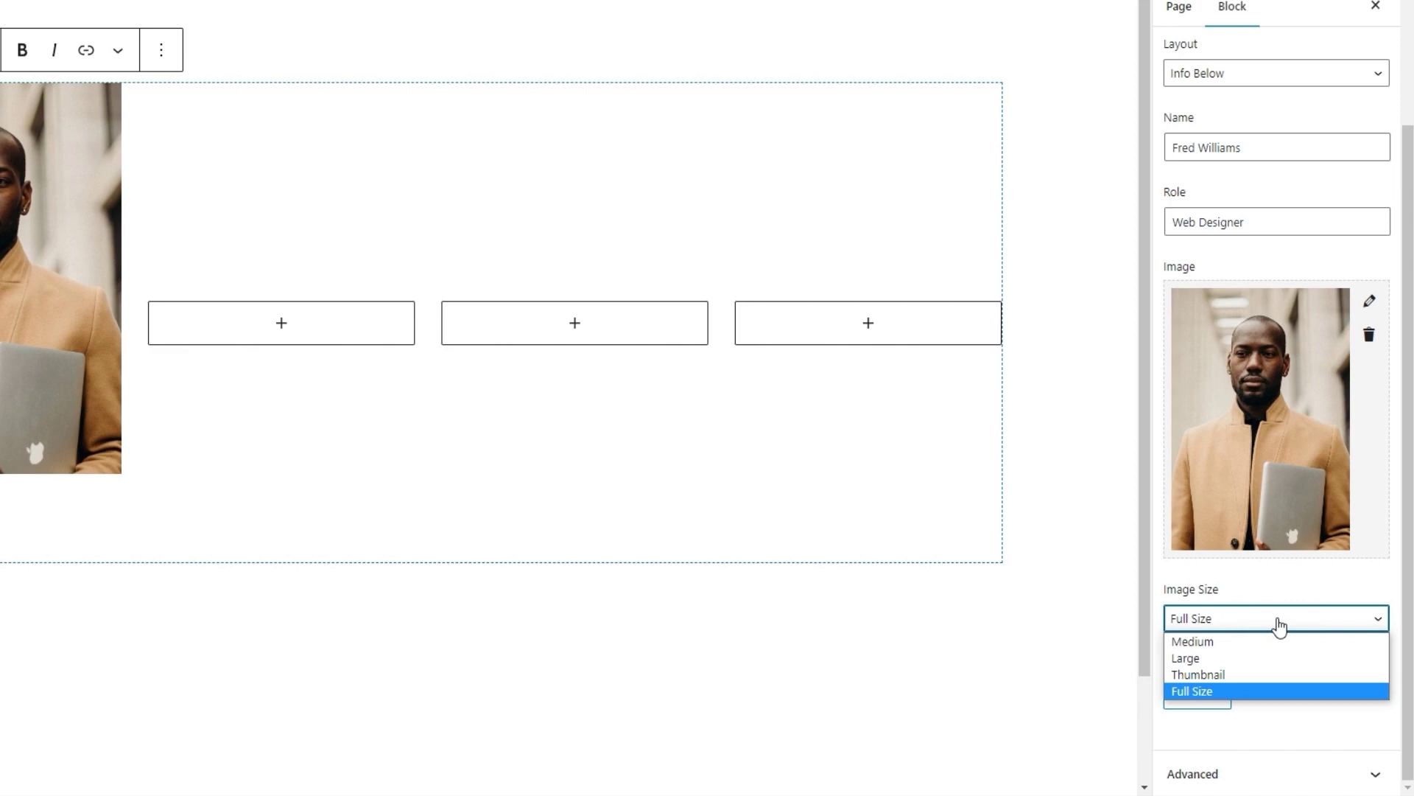
click(1279, 641)
click(1294, 635)
click(1288, 660)
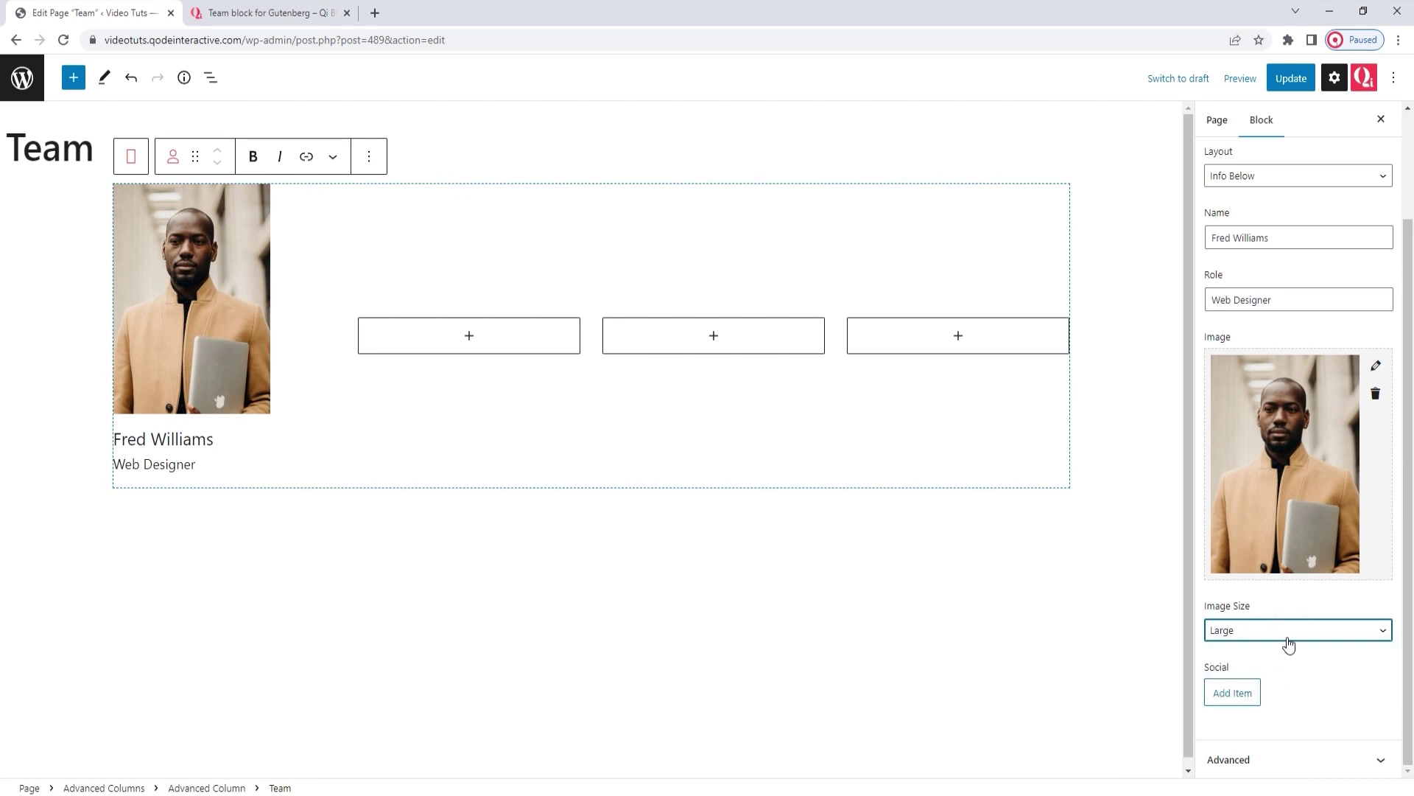
click(1289, 635)
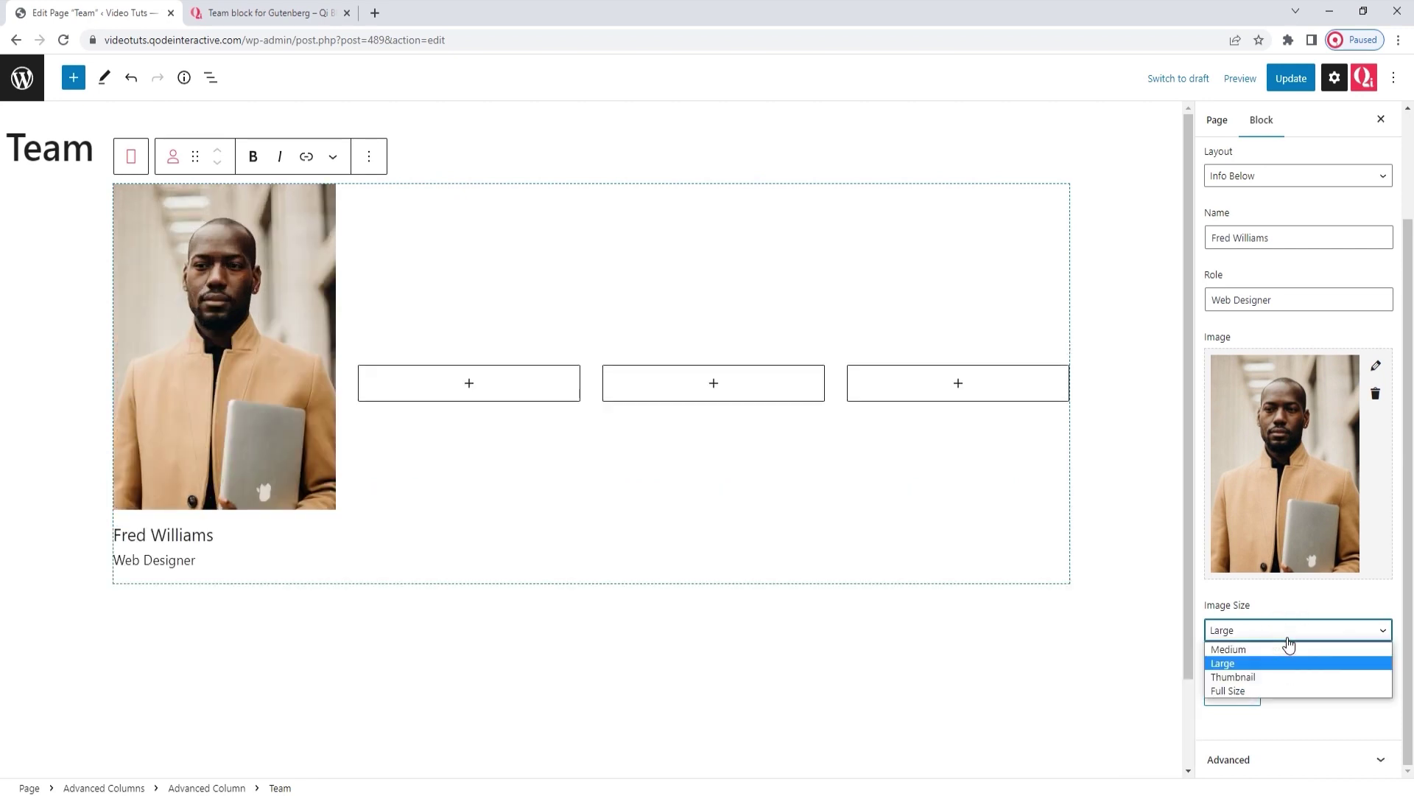
click(1286, 677)
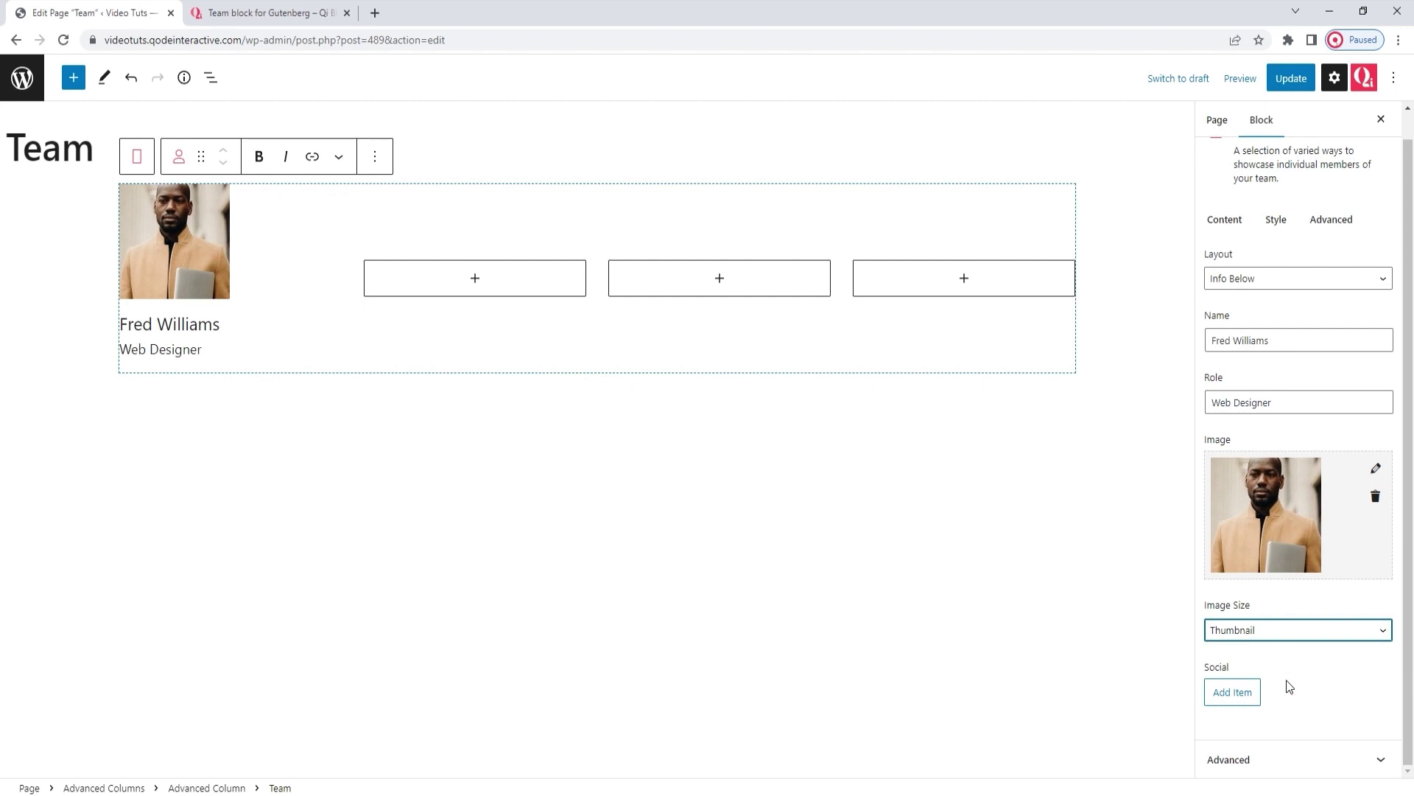
click(1287, 635)
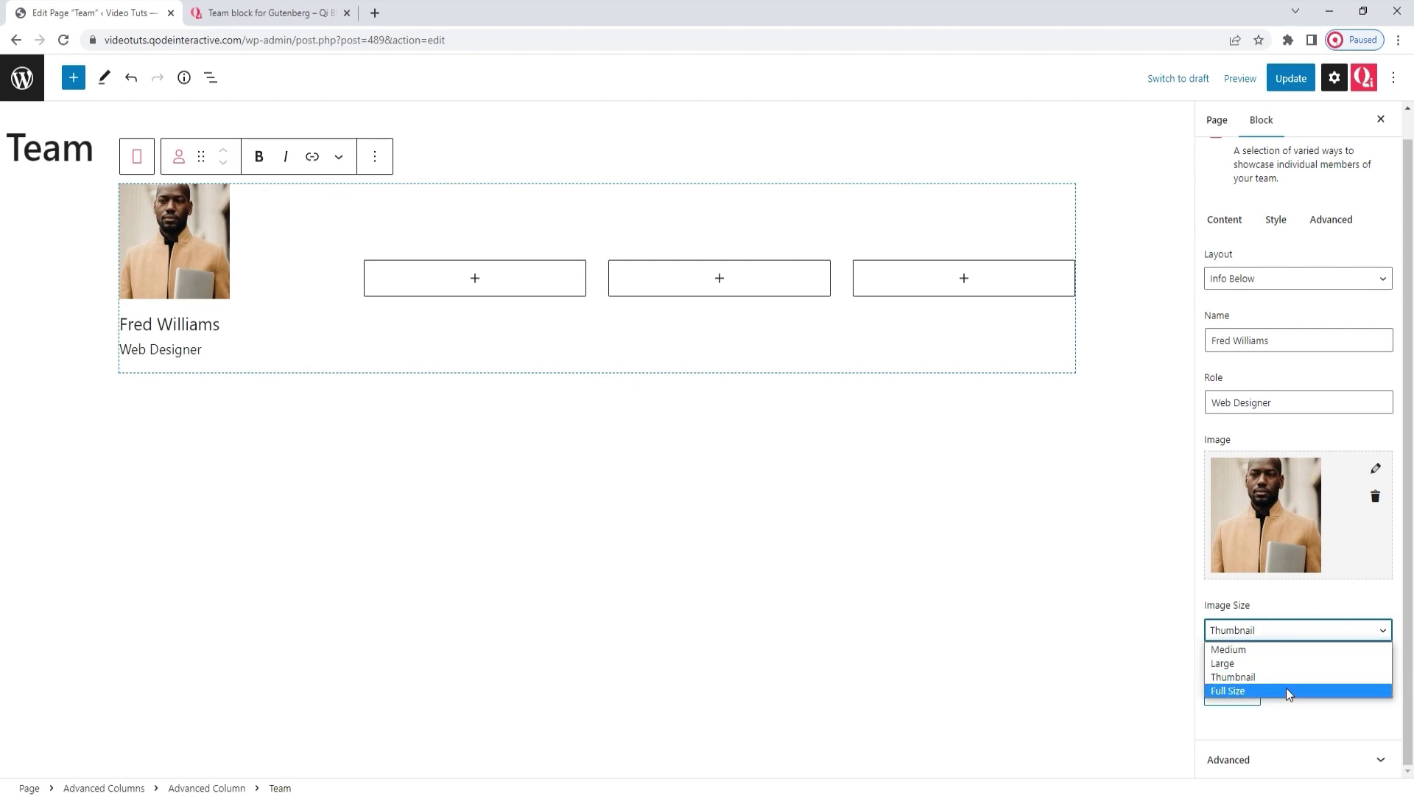
click(1287, 688)
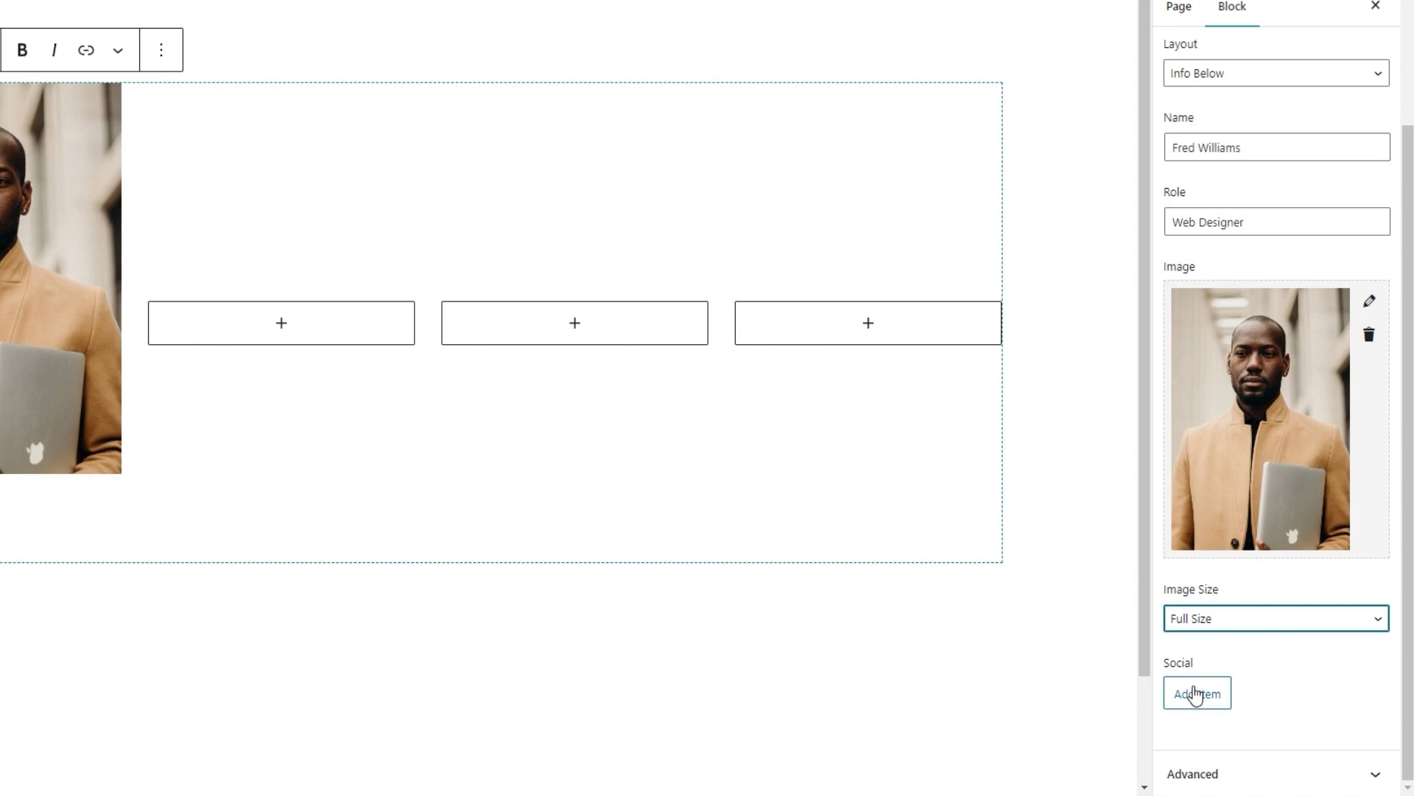
Add a social item using the social-share-twitter-icon SVG from the Media Library and set its link to #
click(1194, 693)
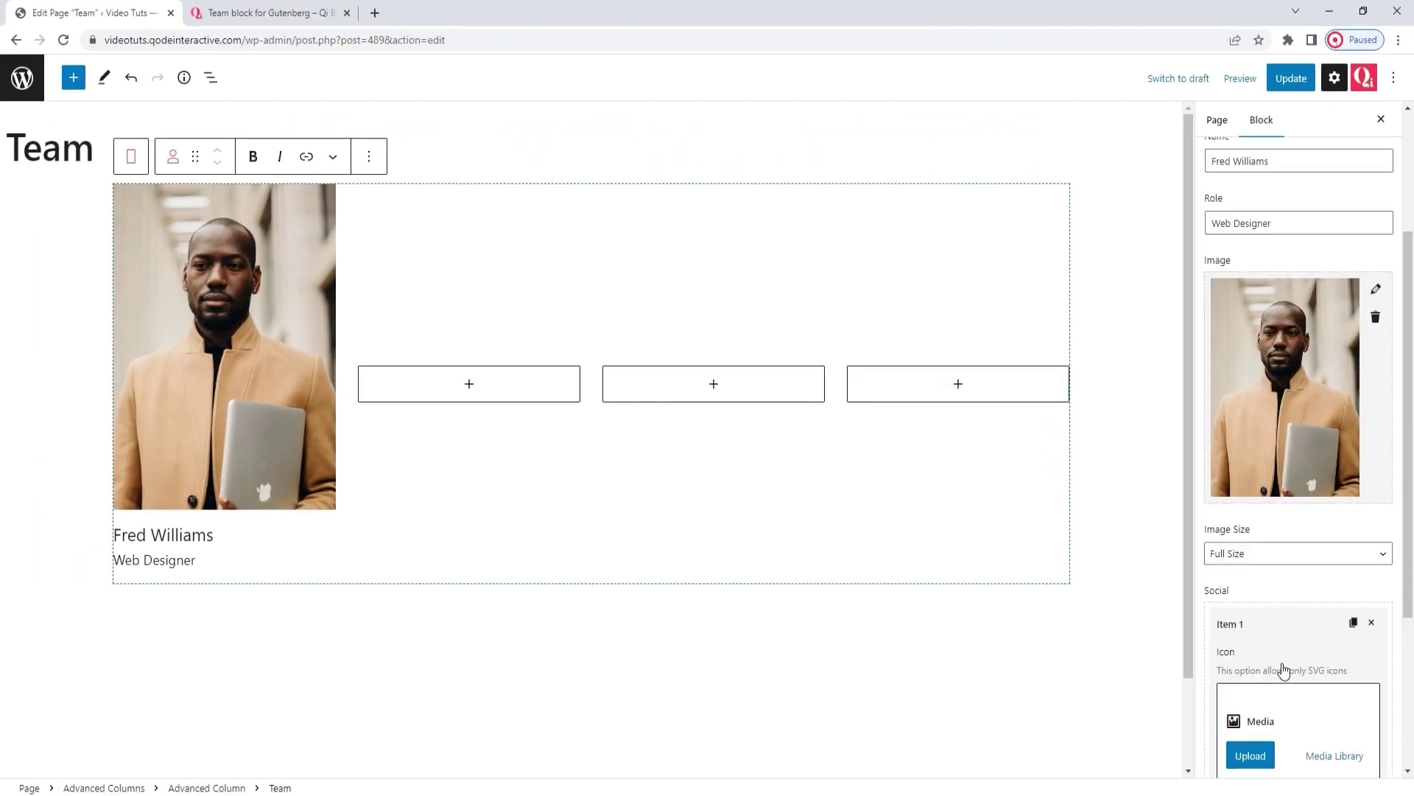
scroll(1258, 666, down, 2)
scroll(1284, 669, down, 1)
scroll(1282, 667, down, 1)
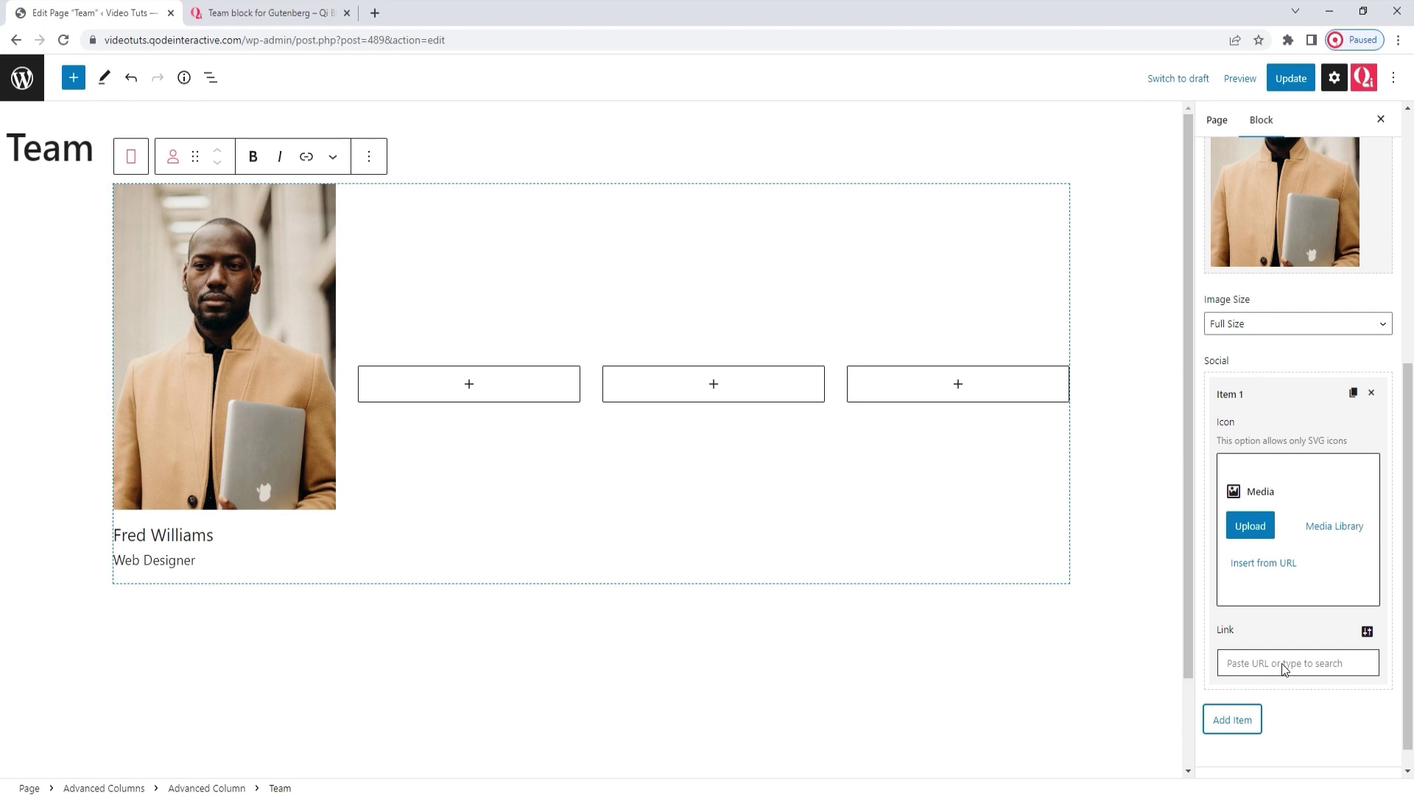
click(1328, 534)
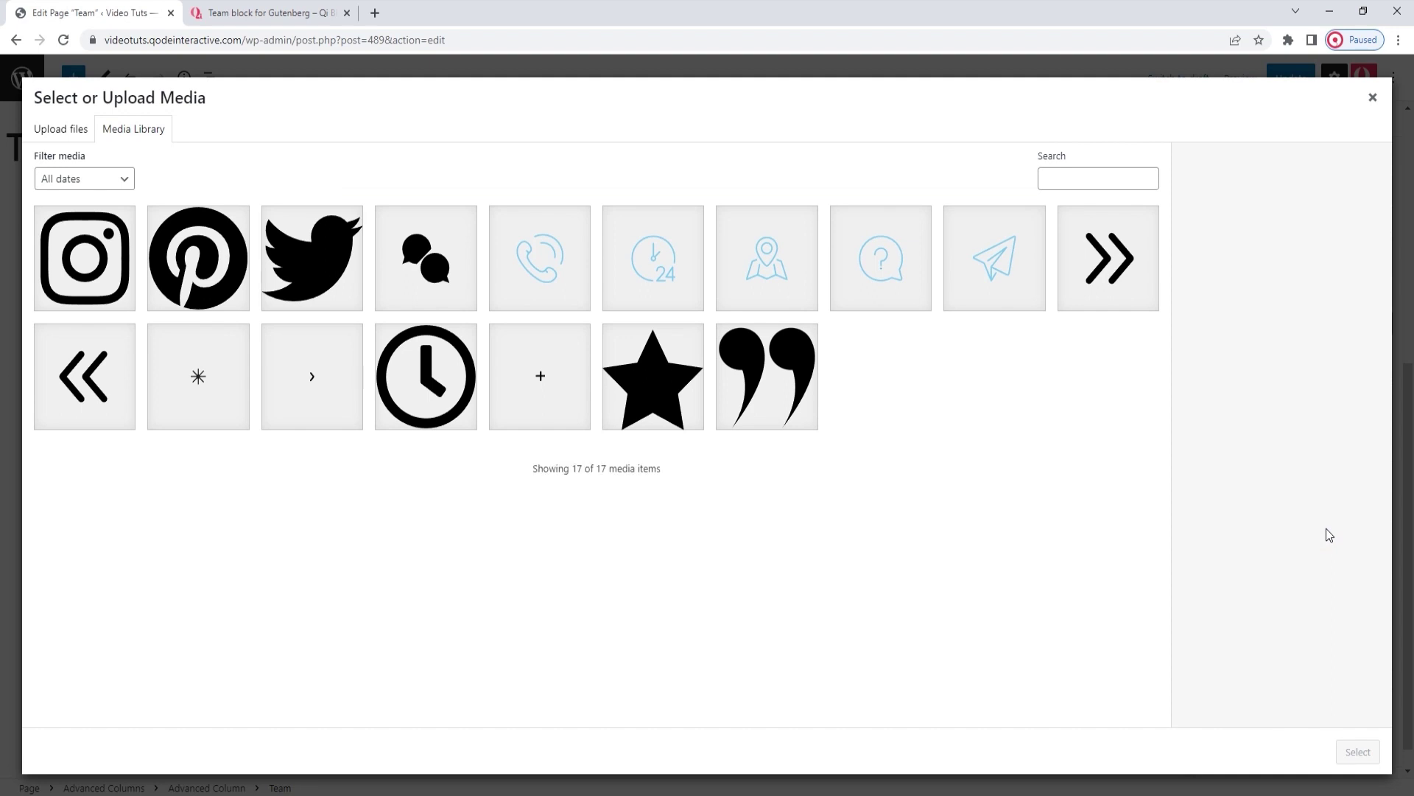
click(335, 274)
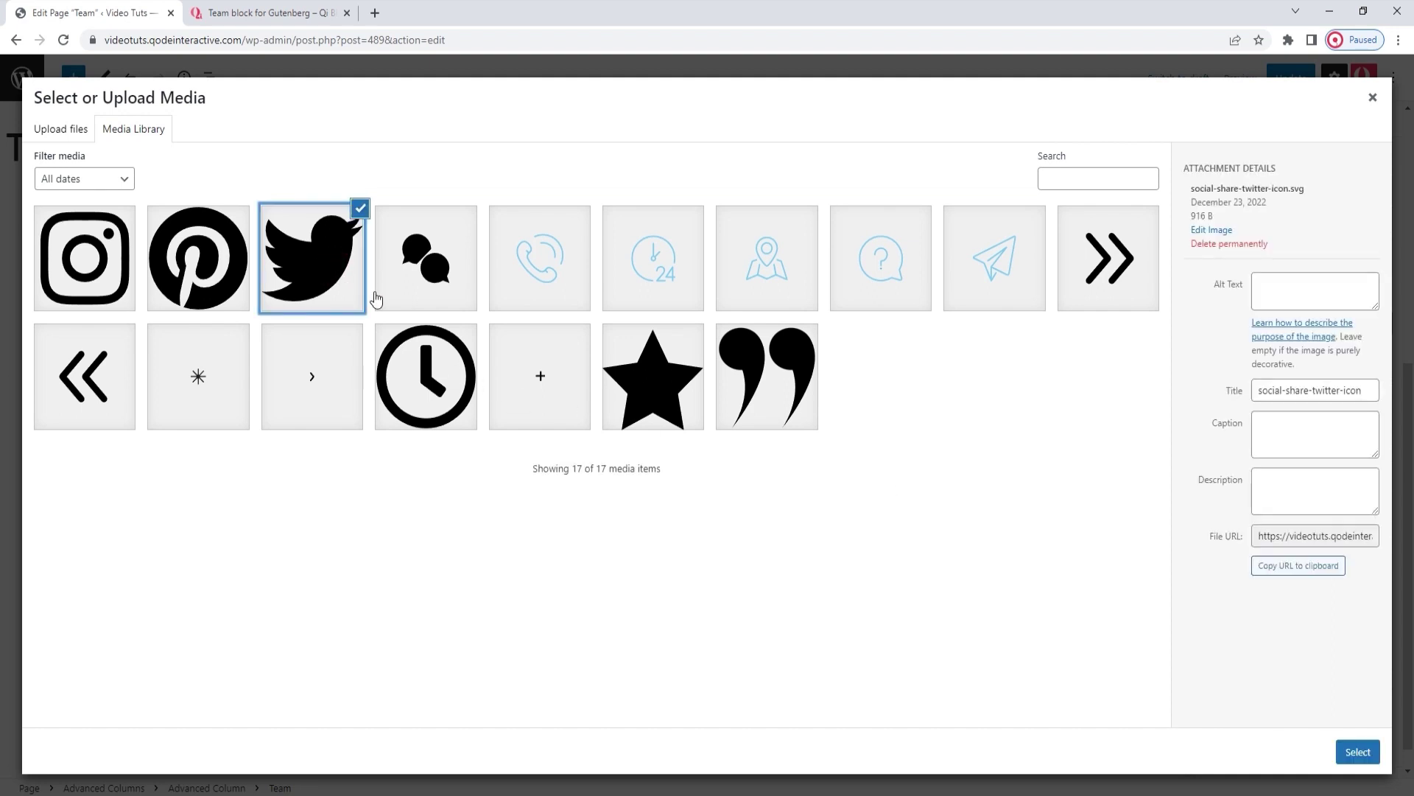
click(1358, 752)
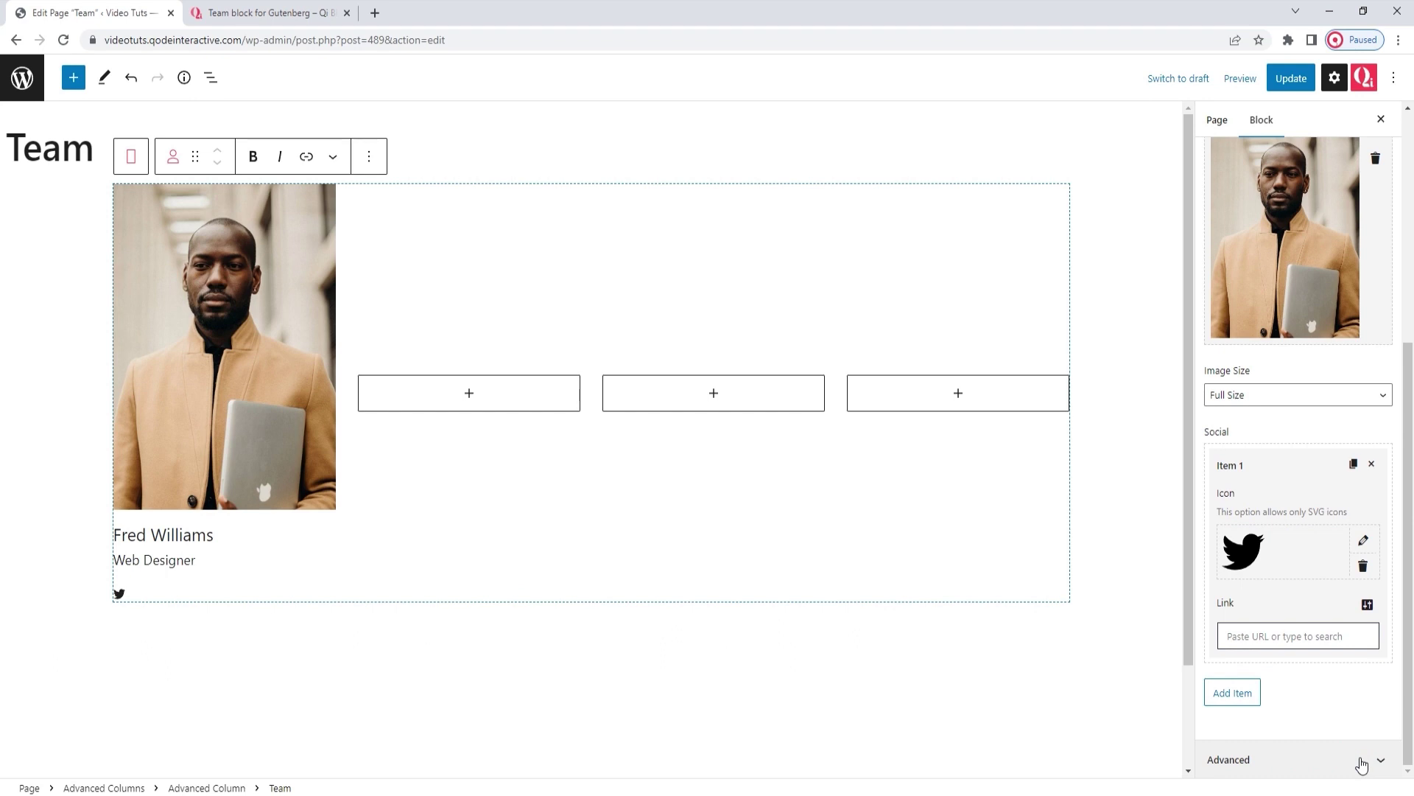
click(1255, 640)
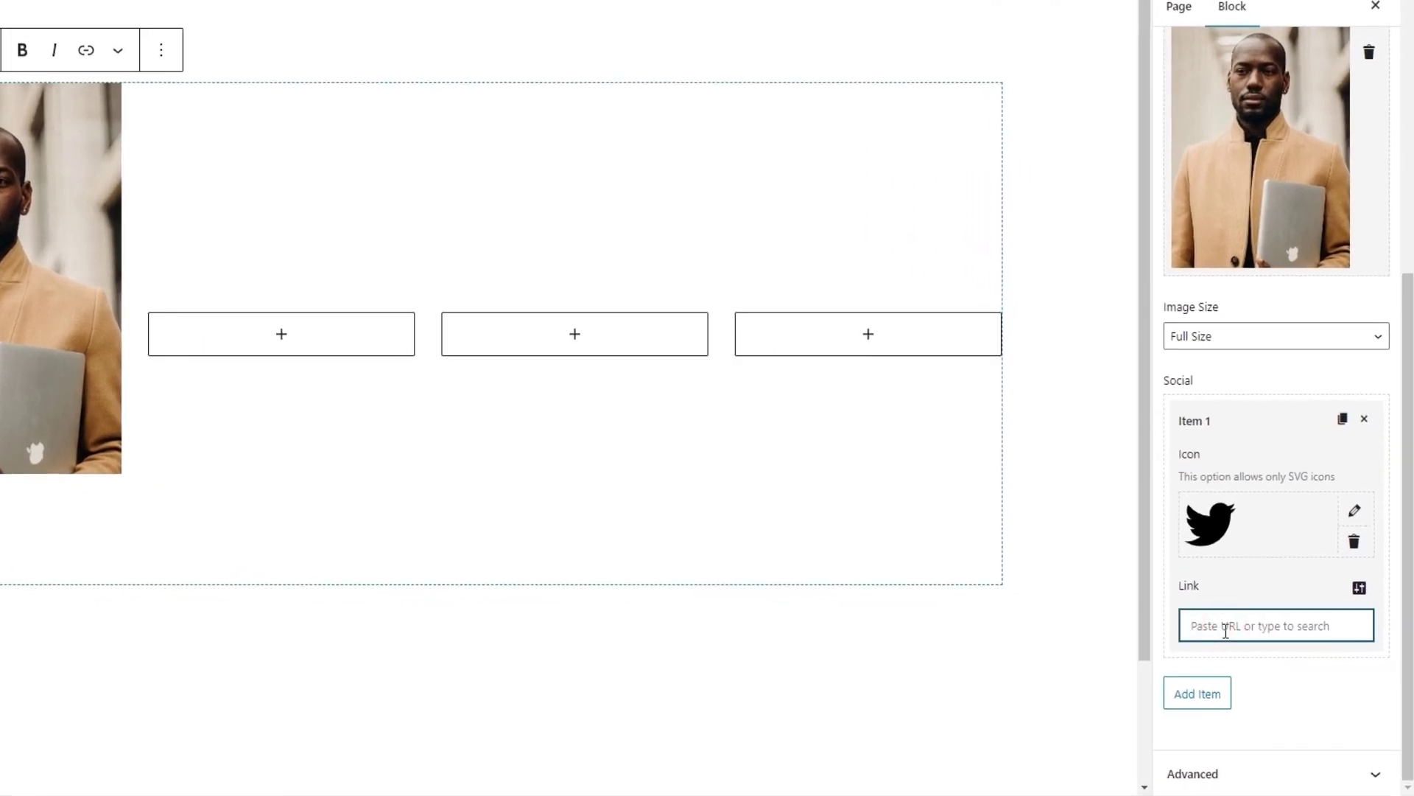
text(#)
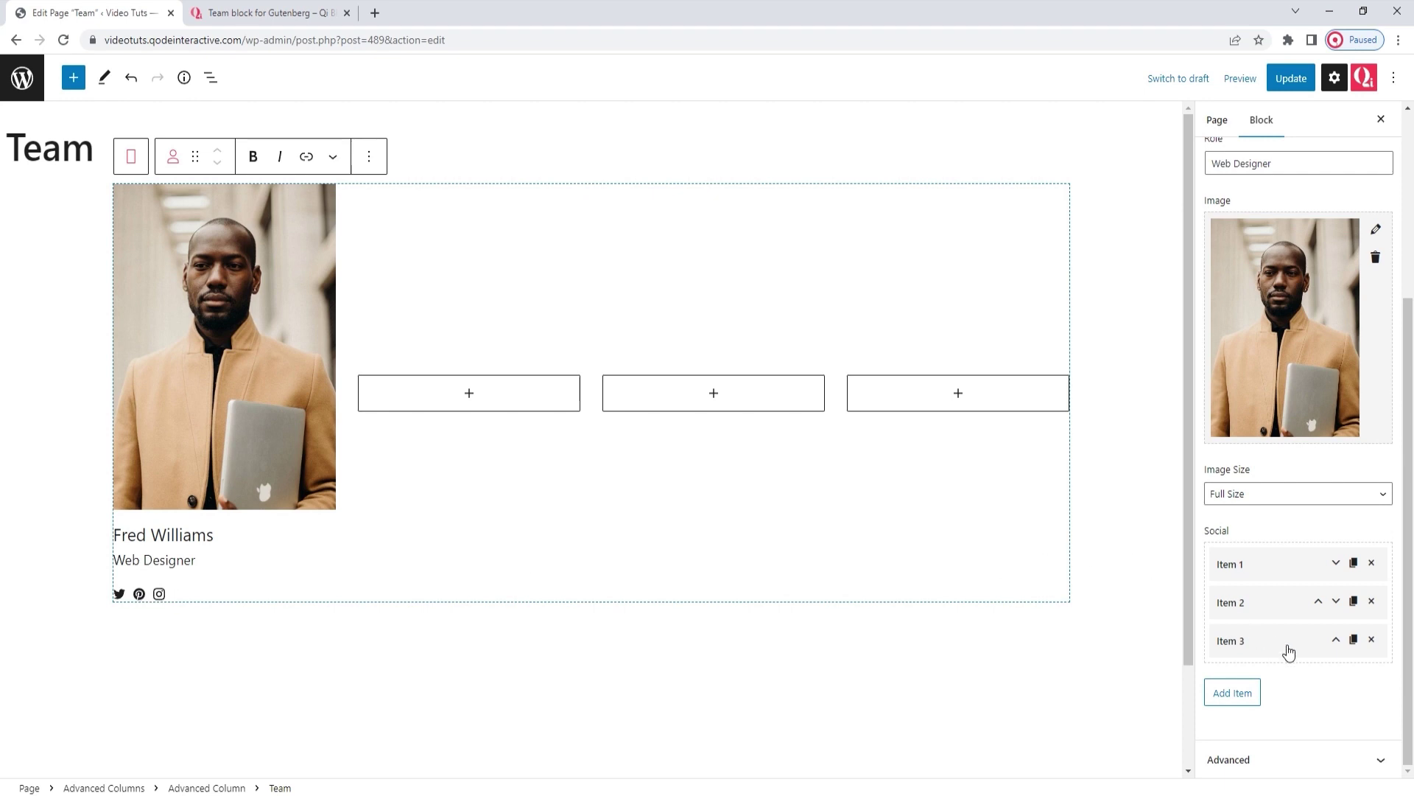
Expand the Team block's Advanced section to view the additional CSS class setting
click(1293, 760)
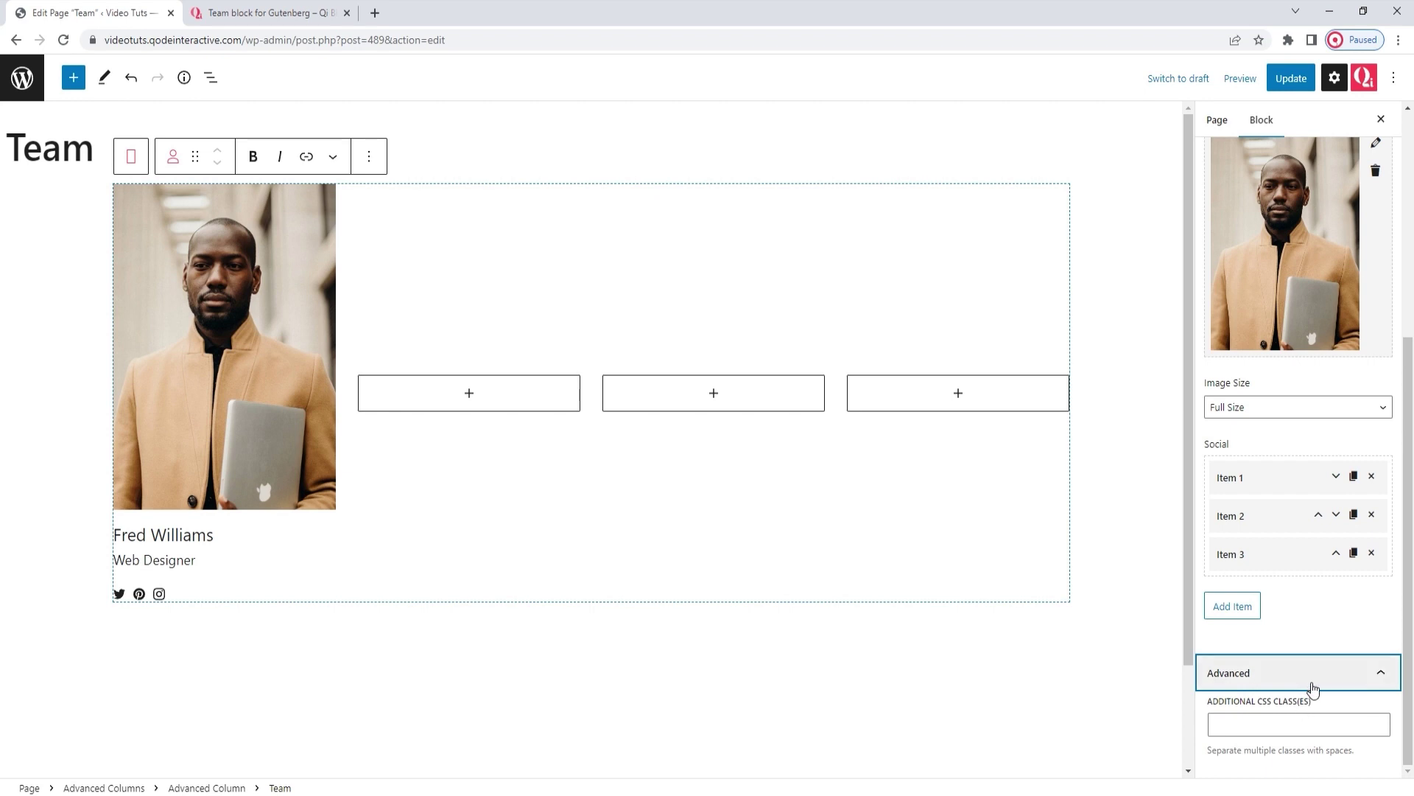
Try the Zoom and Scale image hover effects in the block's style settings, and settle on Zoom
scroll(1311, 680, up, 5)
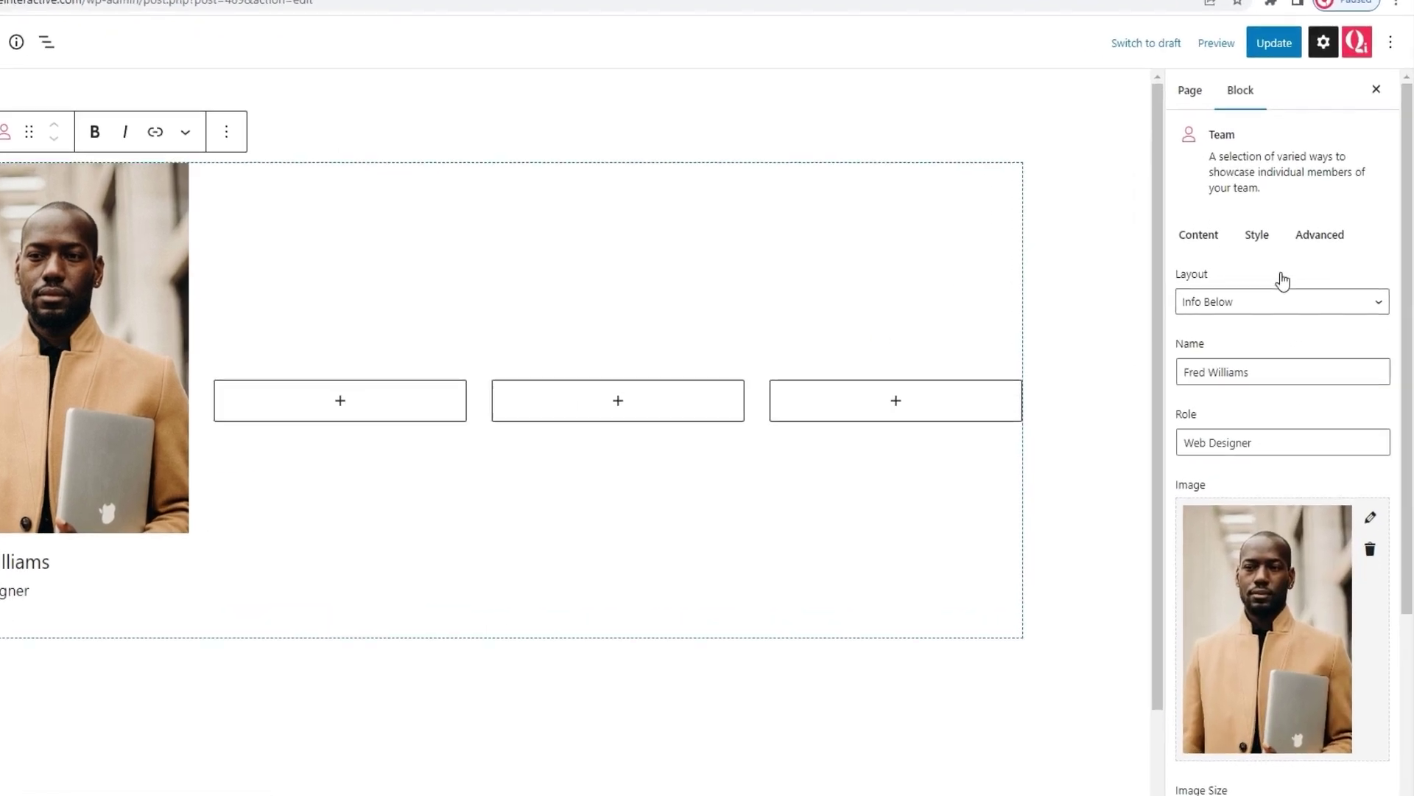
click(1266, 249)
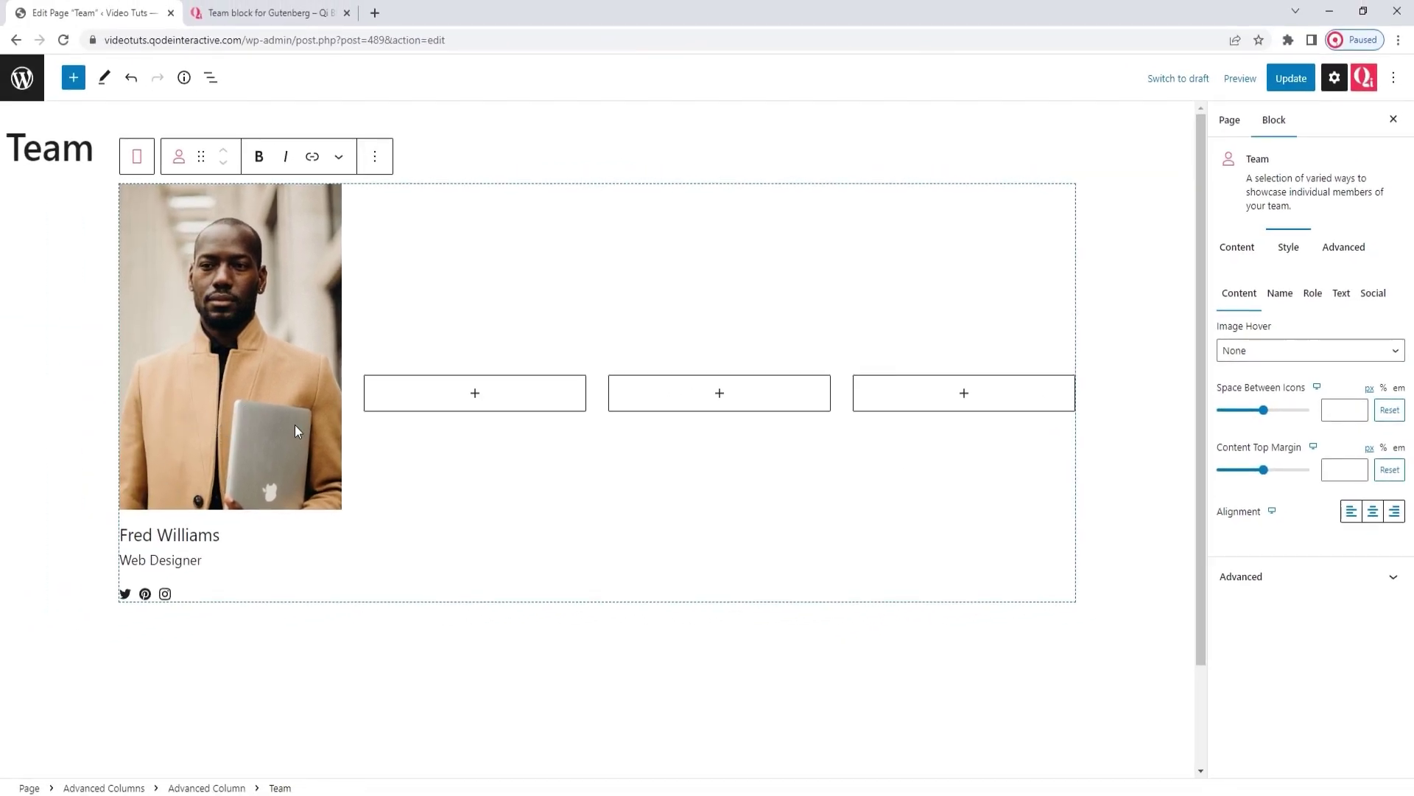
click(1251, 352)
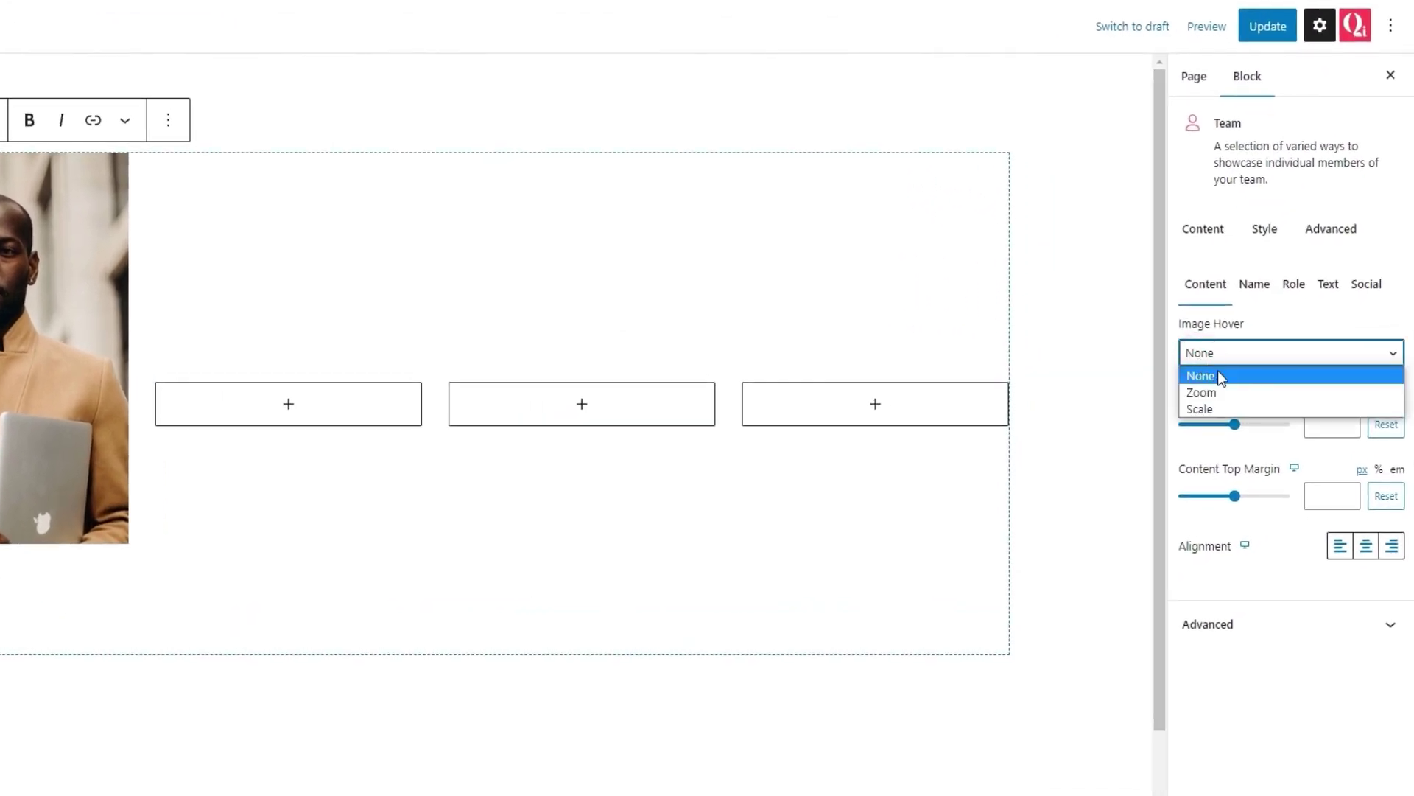
click(1238, 392)
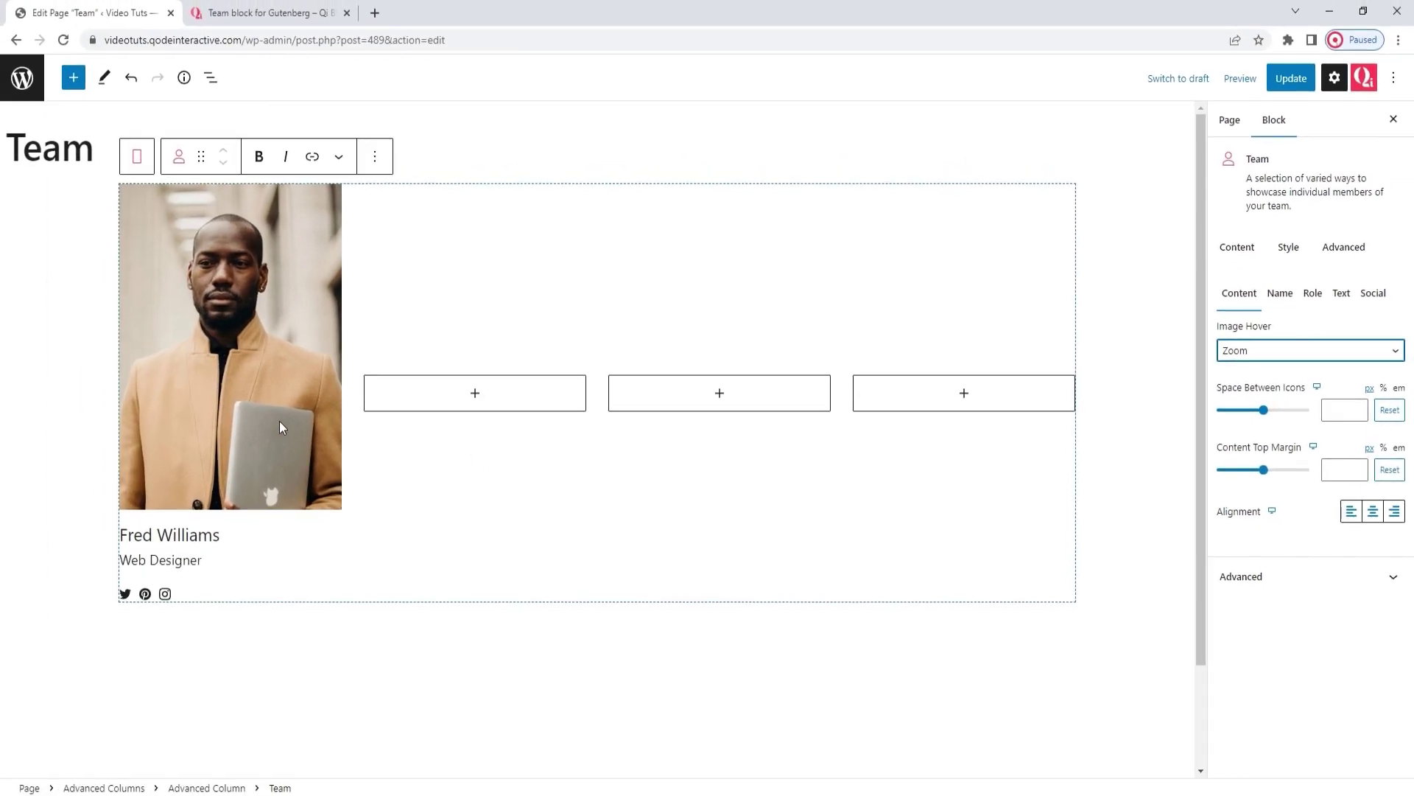
click(1229, 350)
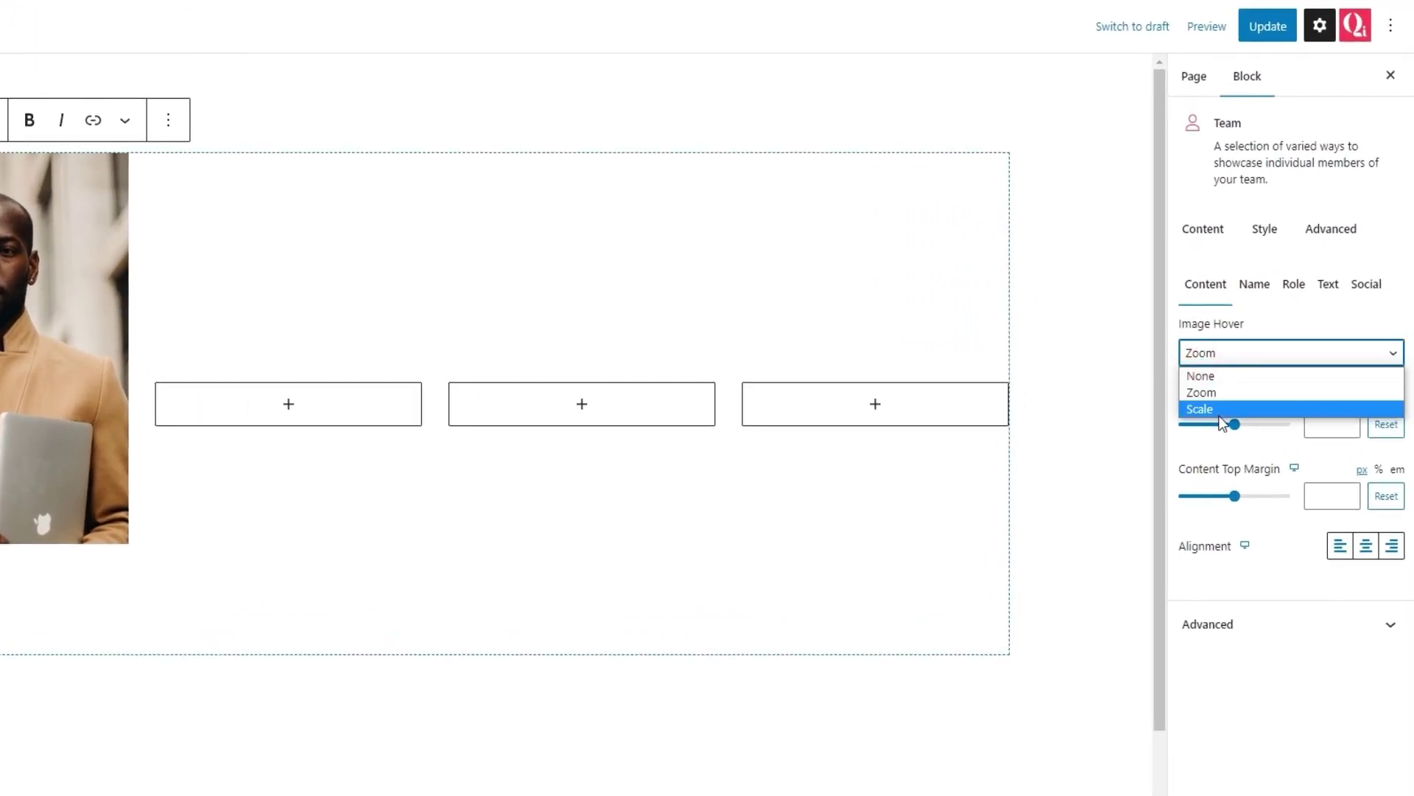
click(1219, 411)
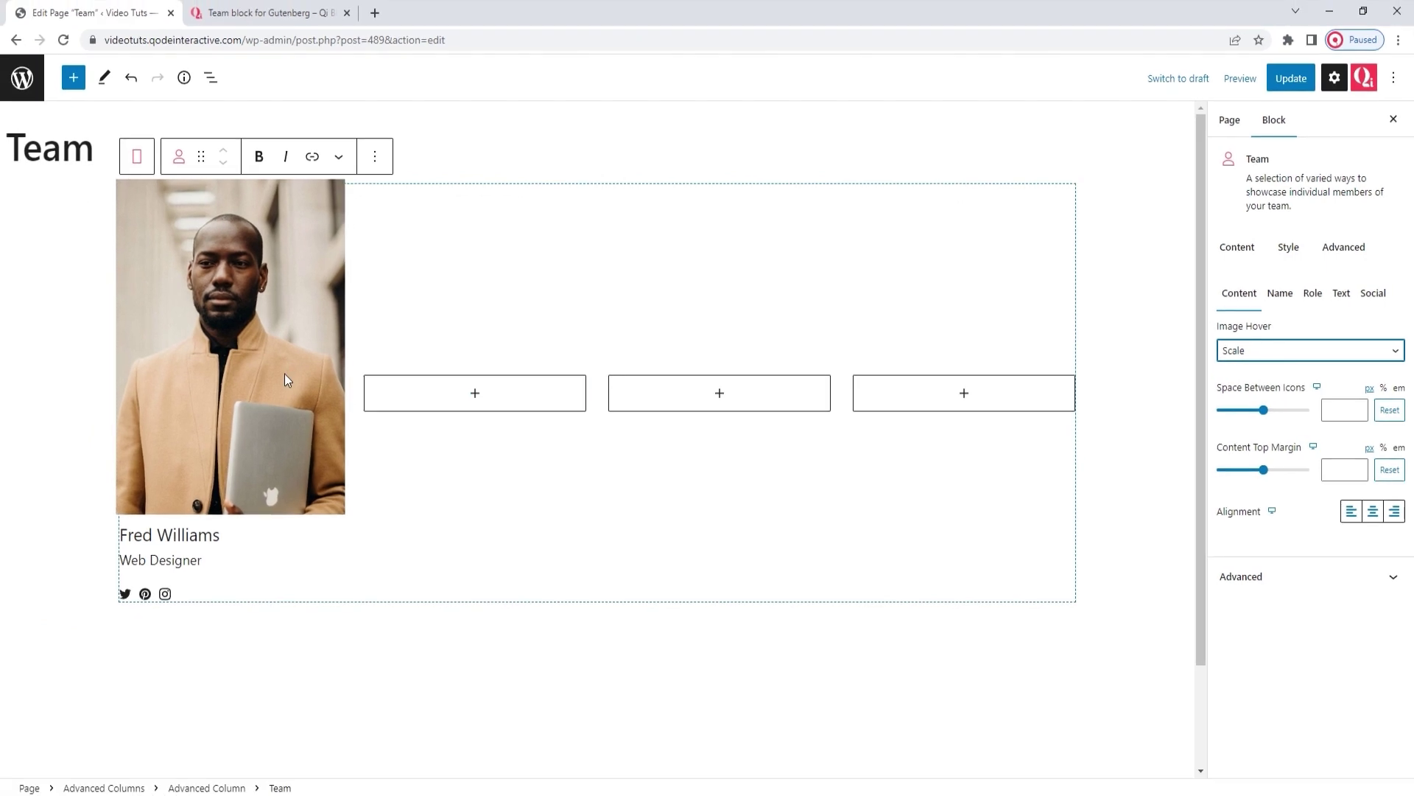
click(1244, 383)
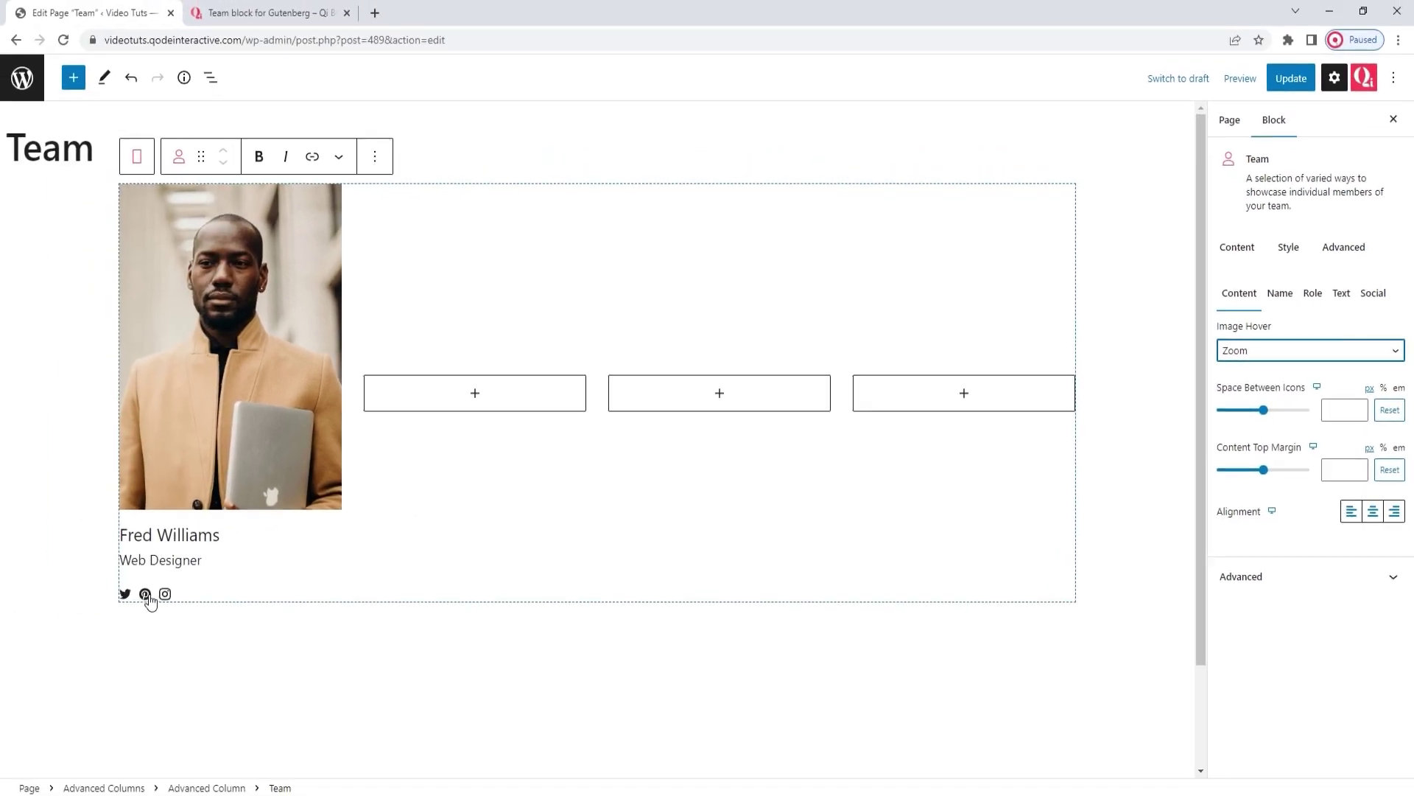
Set the space between the social icons to 25 px and the content top margin to 22 px
click(1329, 410)
text(15)
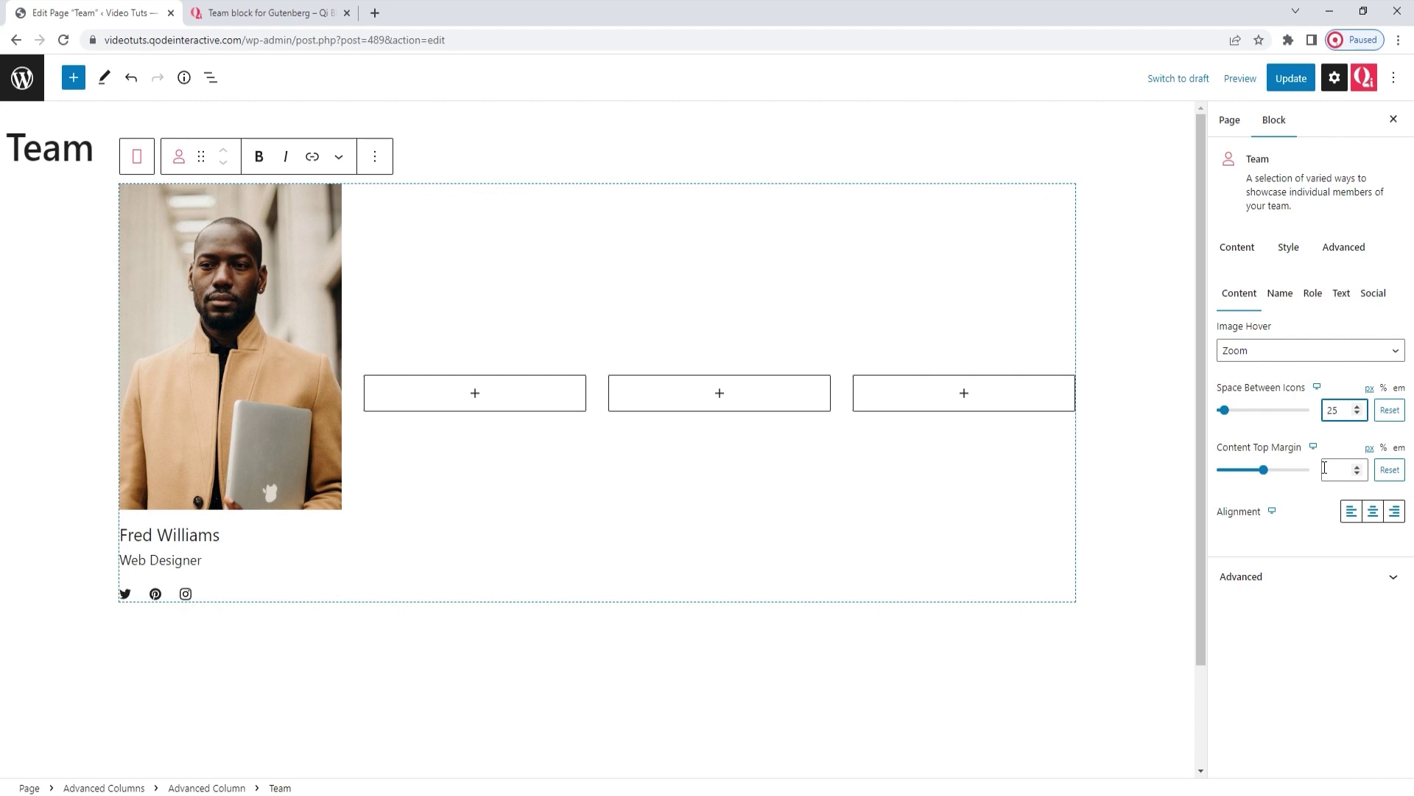
click(1325, 467)
text(22)
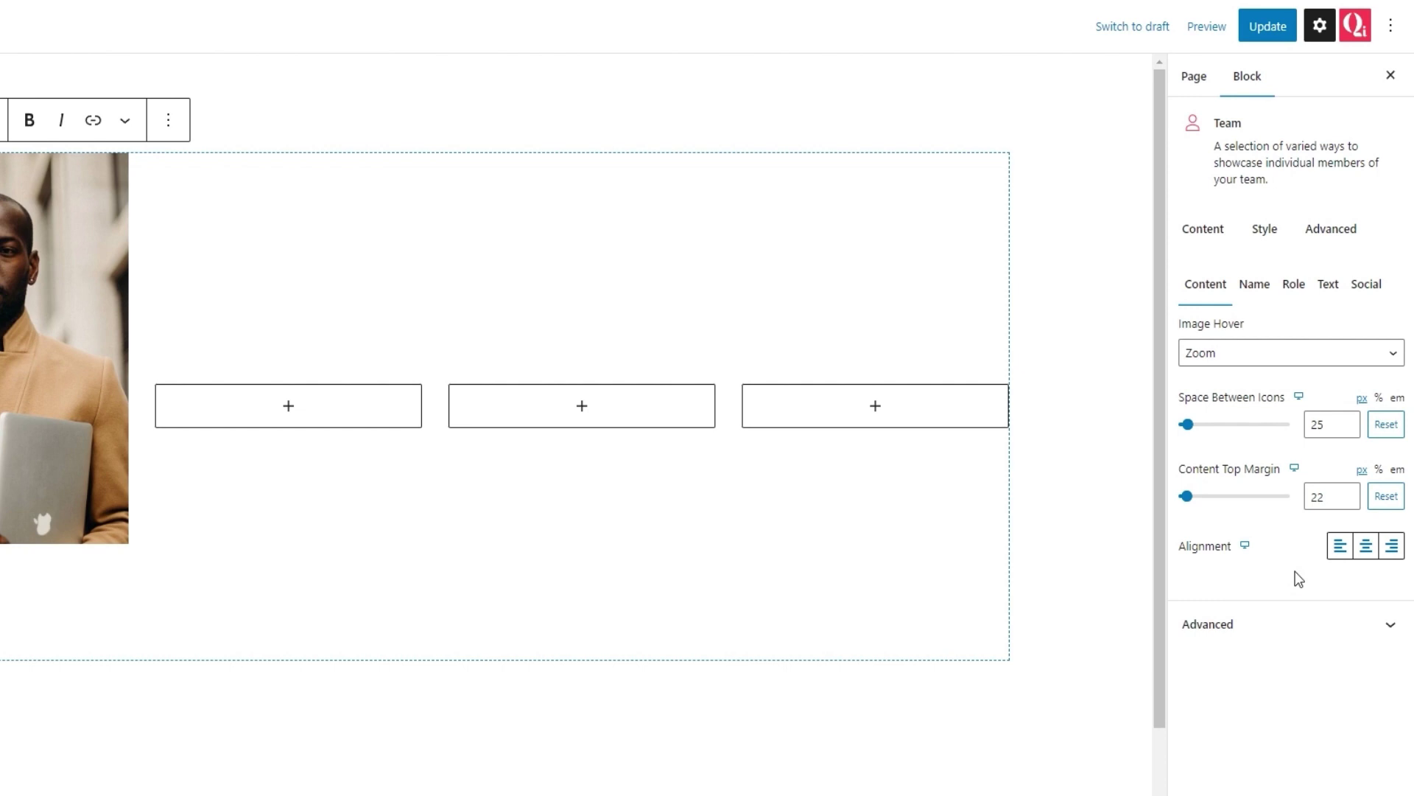
Compare left, centre and right alignment for the team member's info, and keep it left-aligned
click(1335, 547)
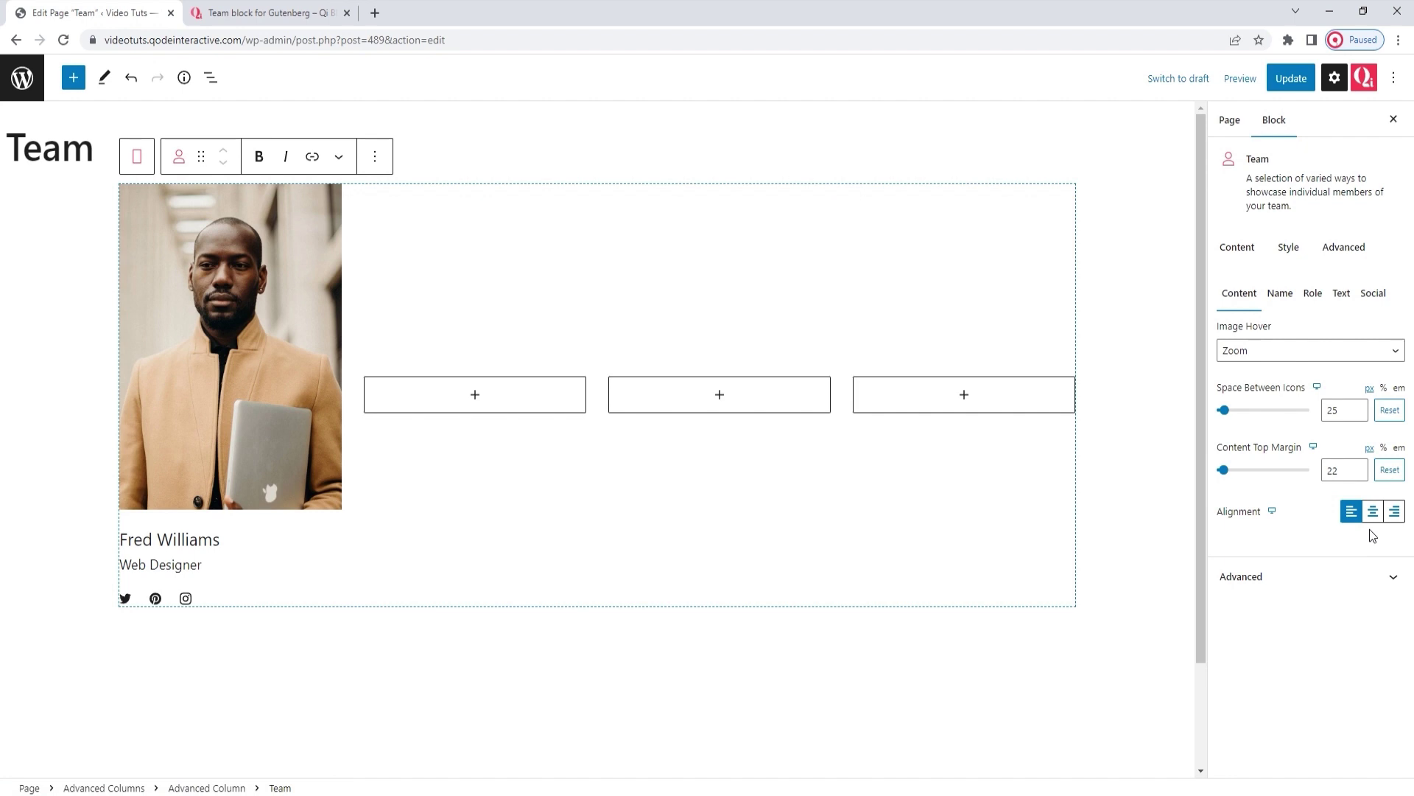
click(1372, 512)
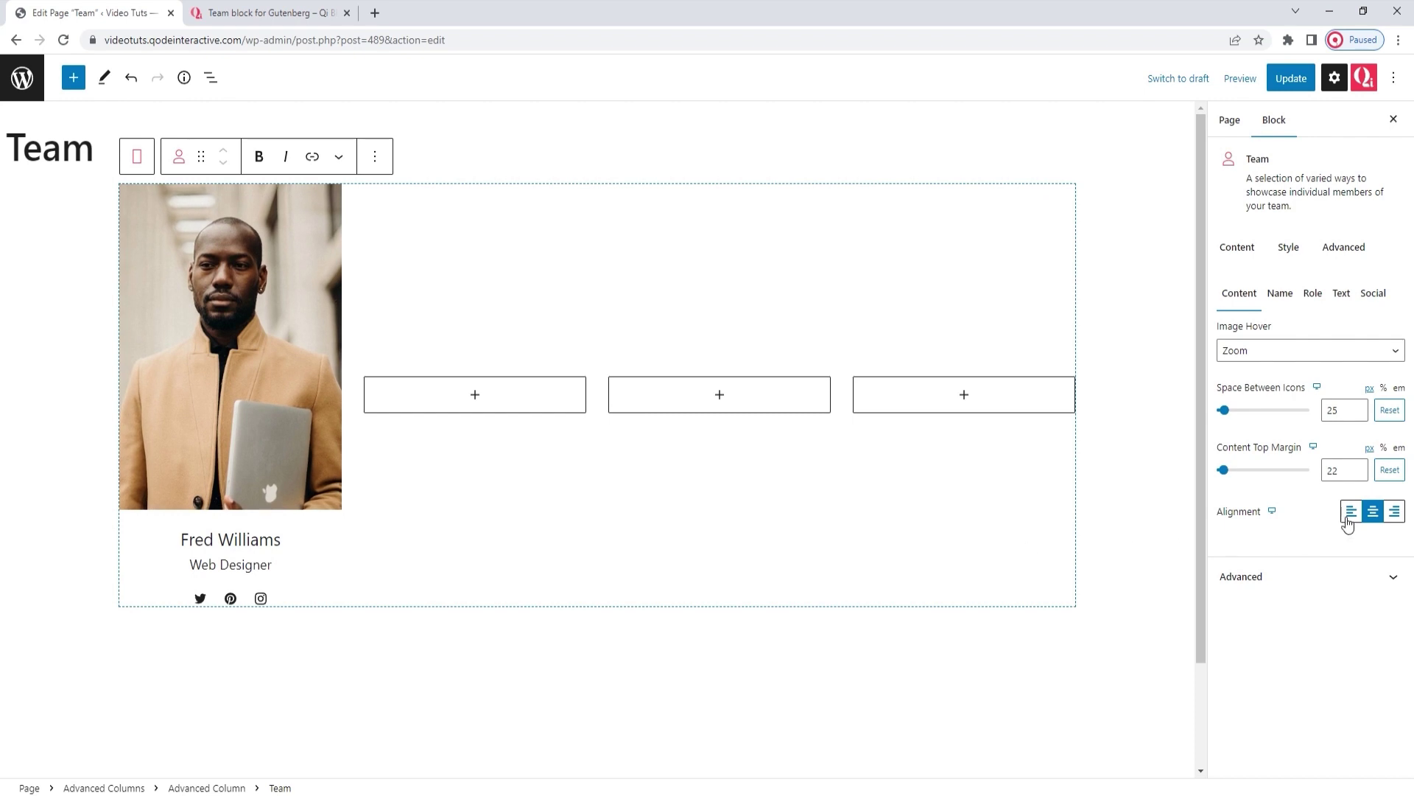
click(1391, 516)
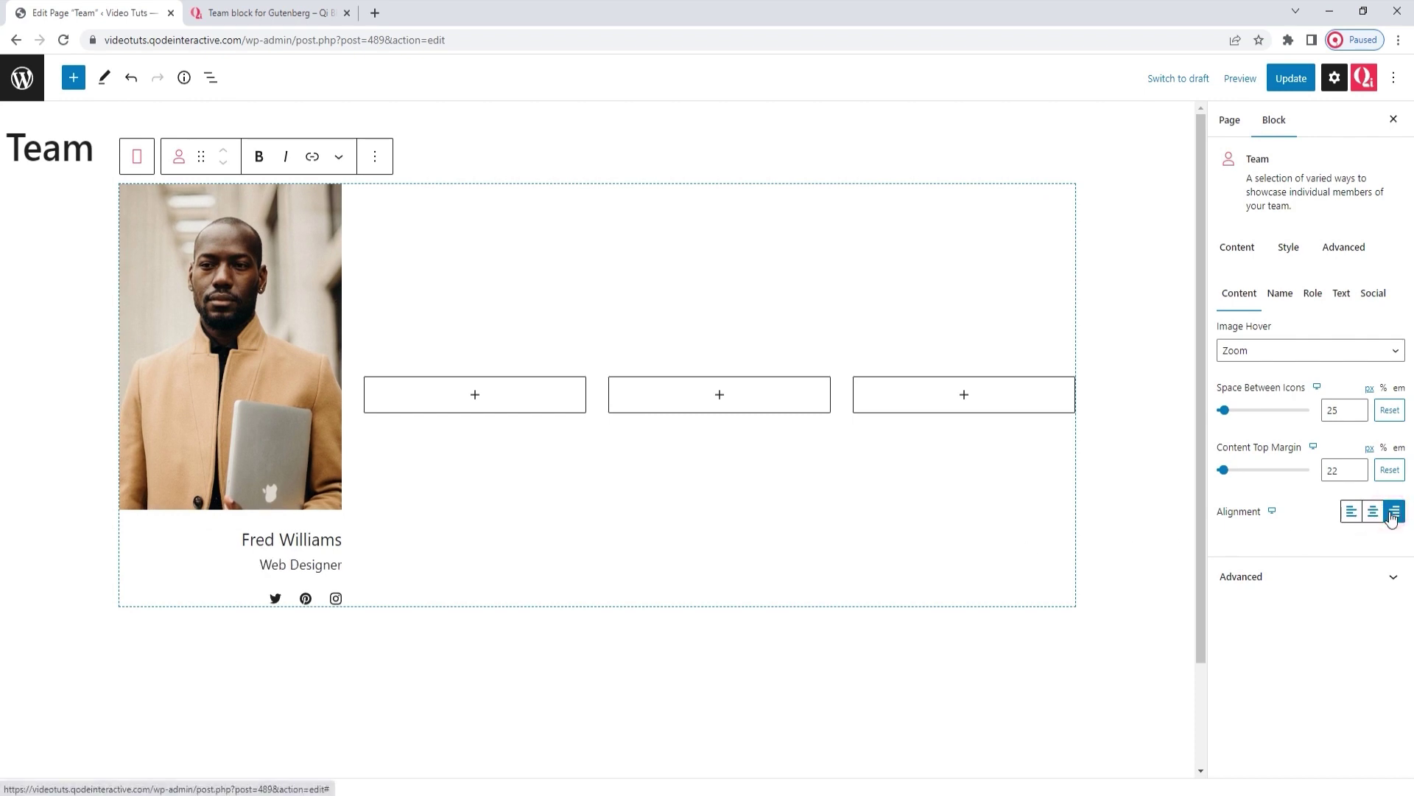
click(1351, 515)
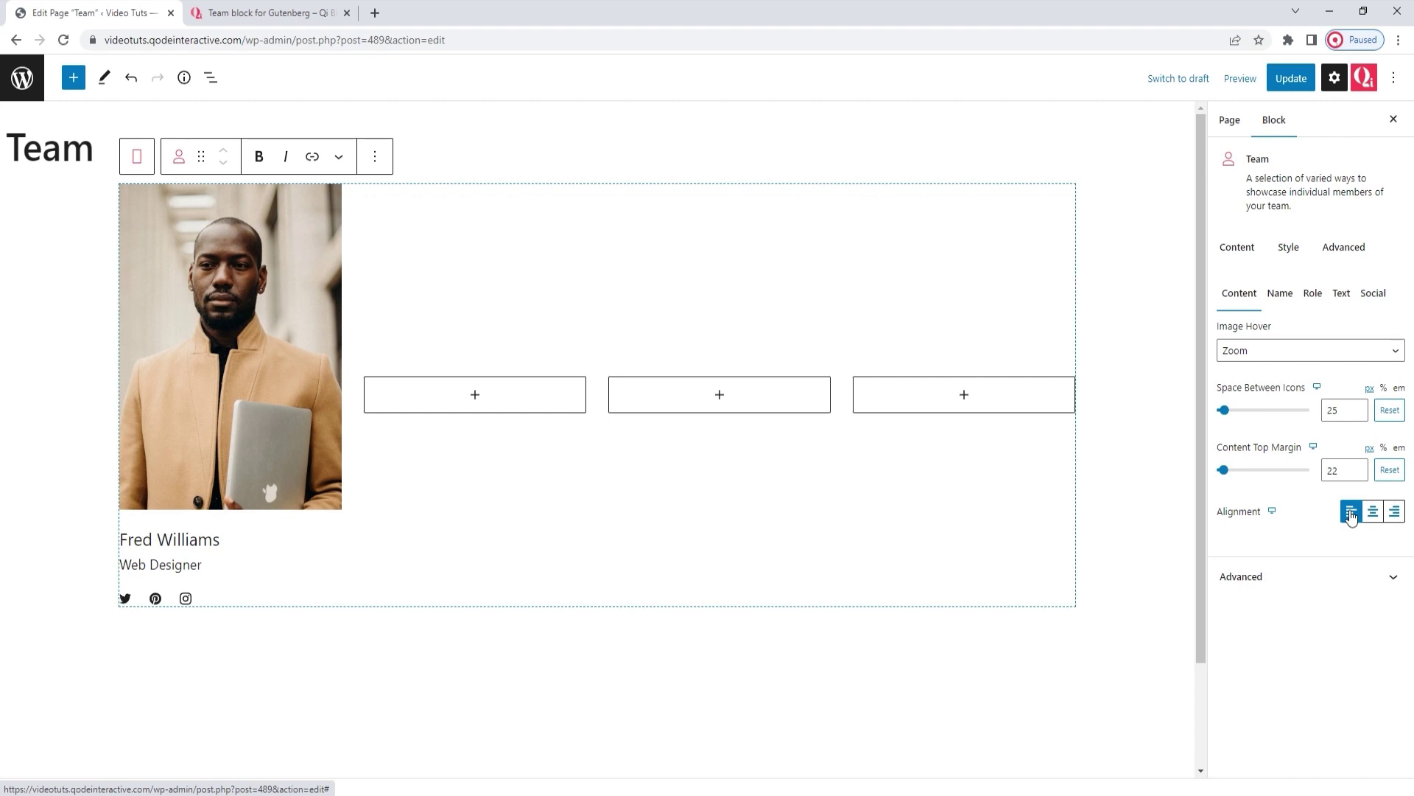
Set the heading tag of the team member's name to H5
click(1279, 297)
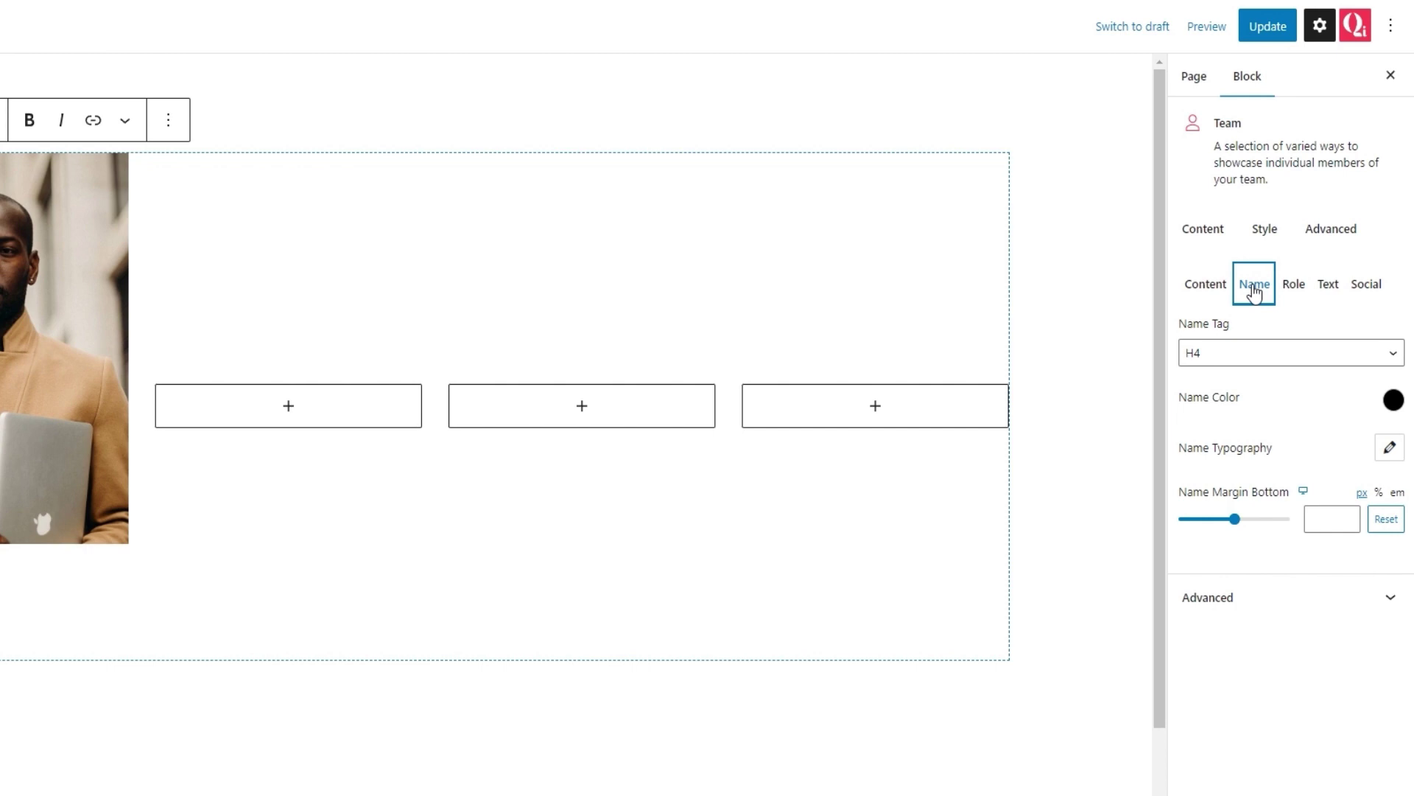
click(1236, 352)
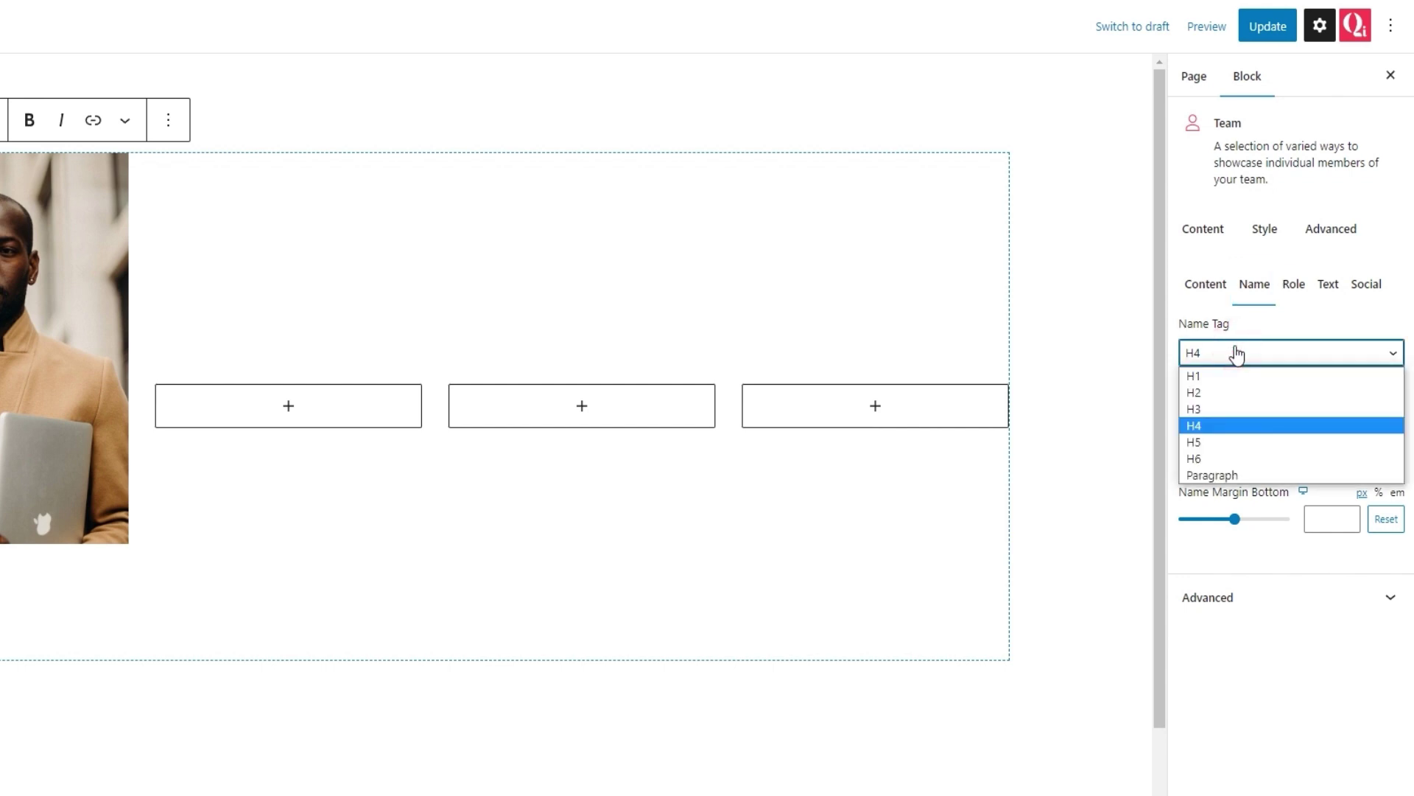
click(1211, 443)
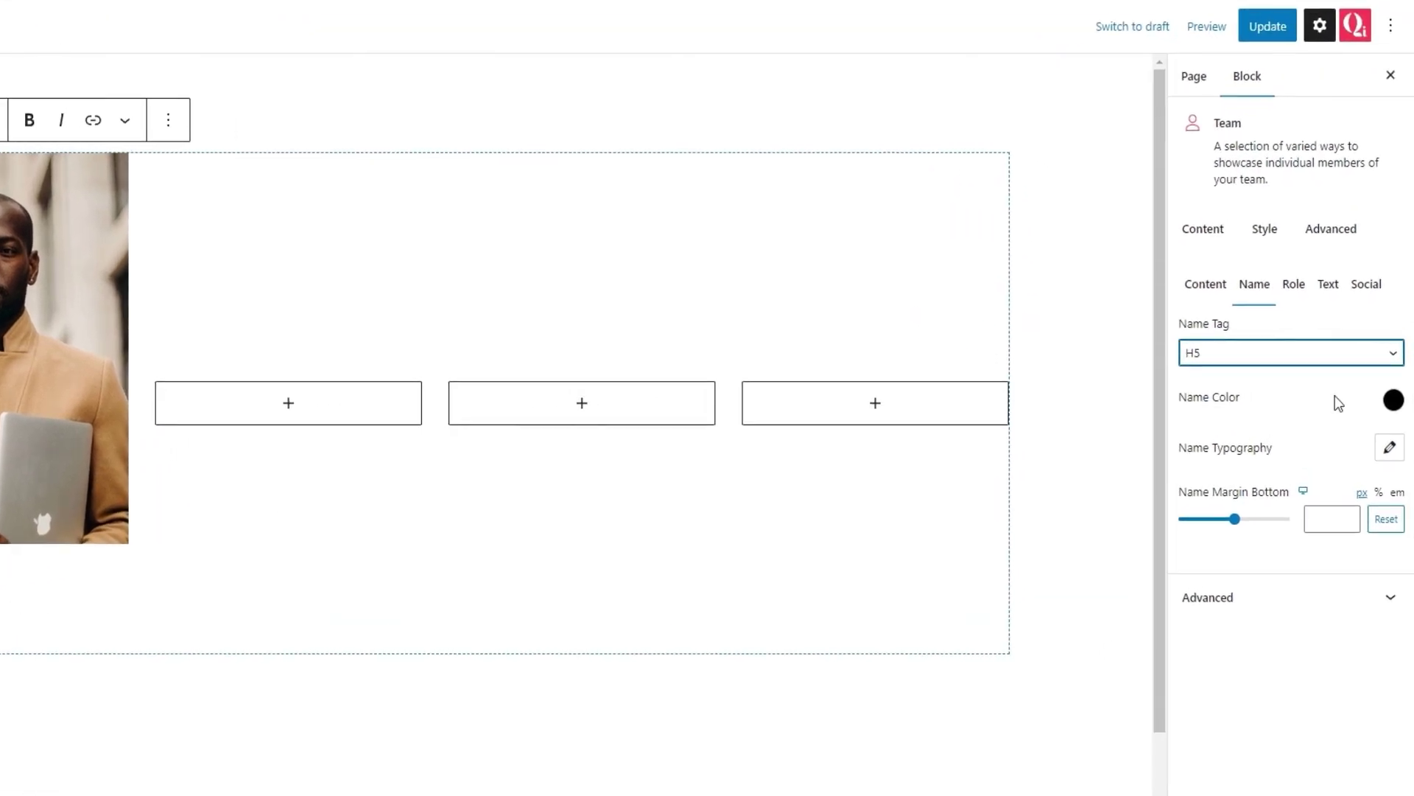
Try the red shade CE5E5E as the name color, and reset the color to its default
click(1393, 400)
click(1298, 484)
drag(1295, 481, 1285, 473)
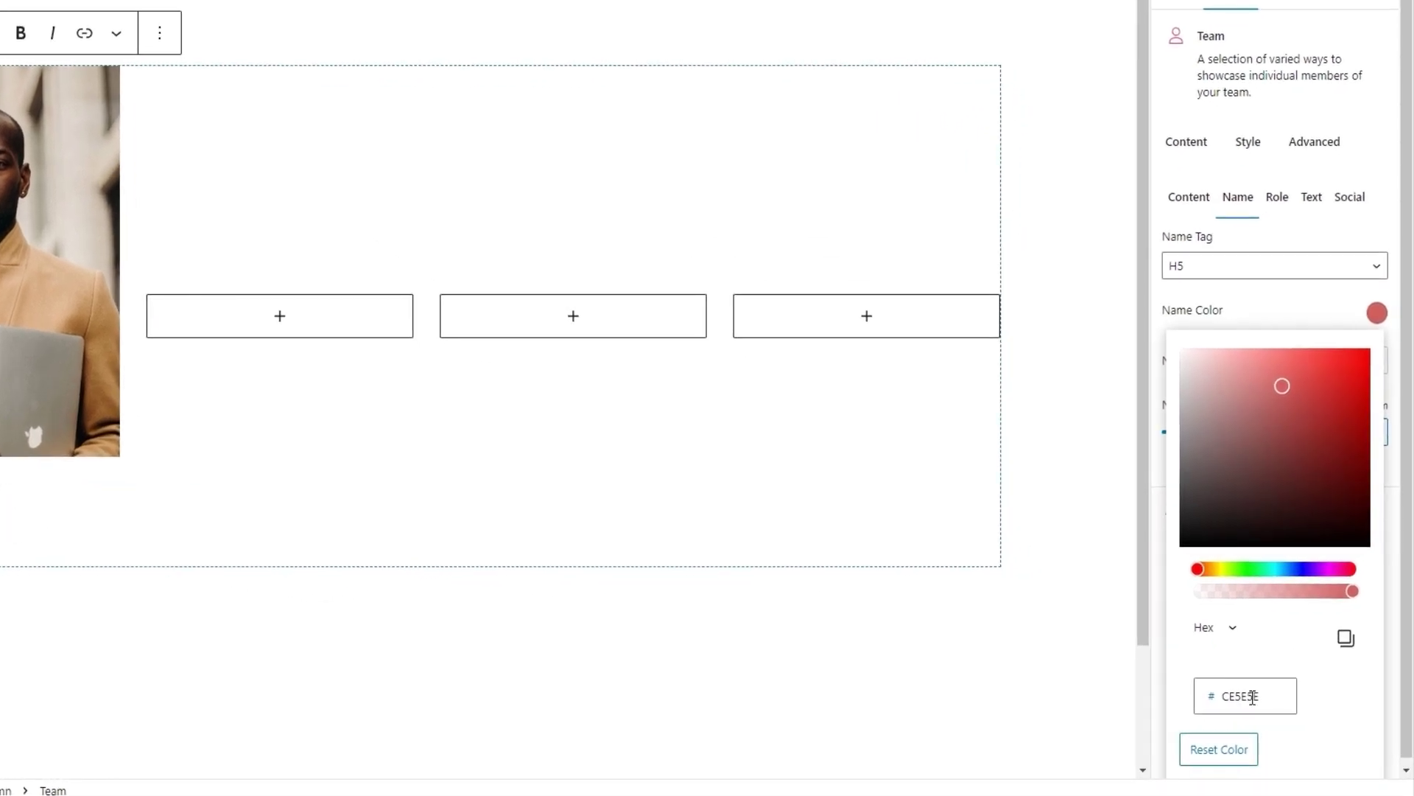
click(1219, 748)
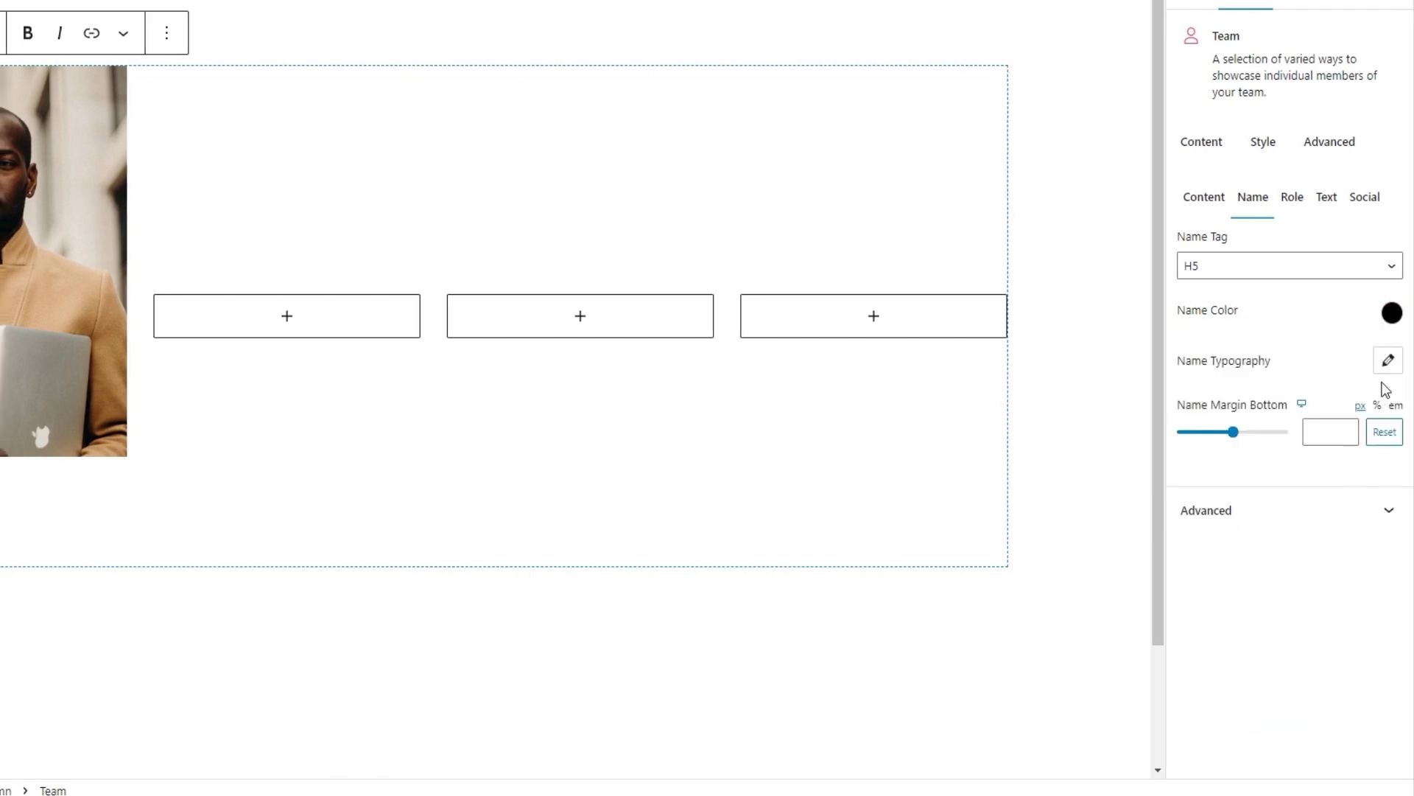
Examine the typography options for the team member's name, including weight, transform, style and decoration, keeping every setting at default
click(1389, 361)
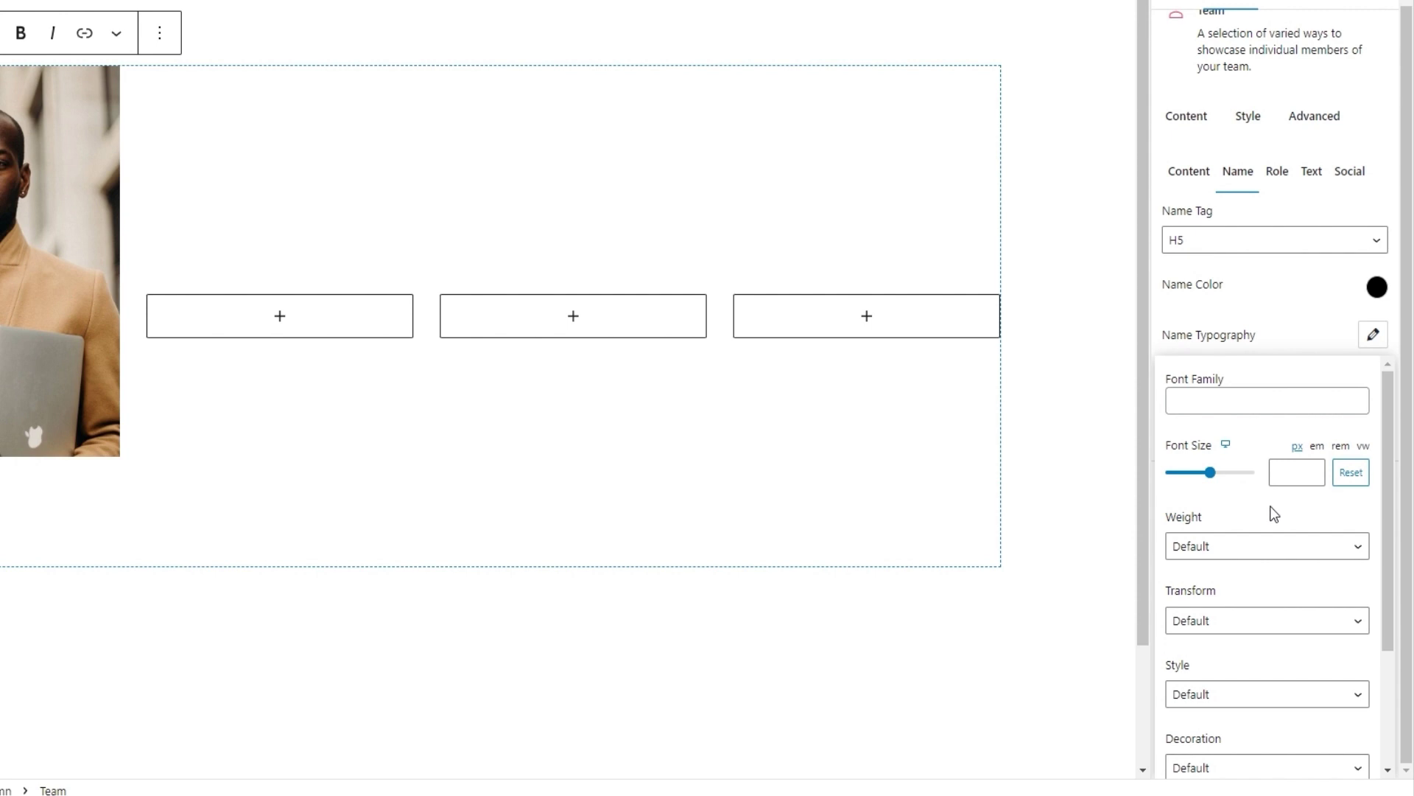
scroll(1269, 508, down, 1)
click(1258, 464)
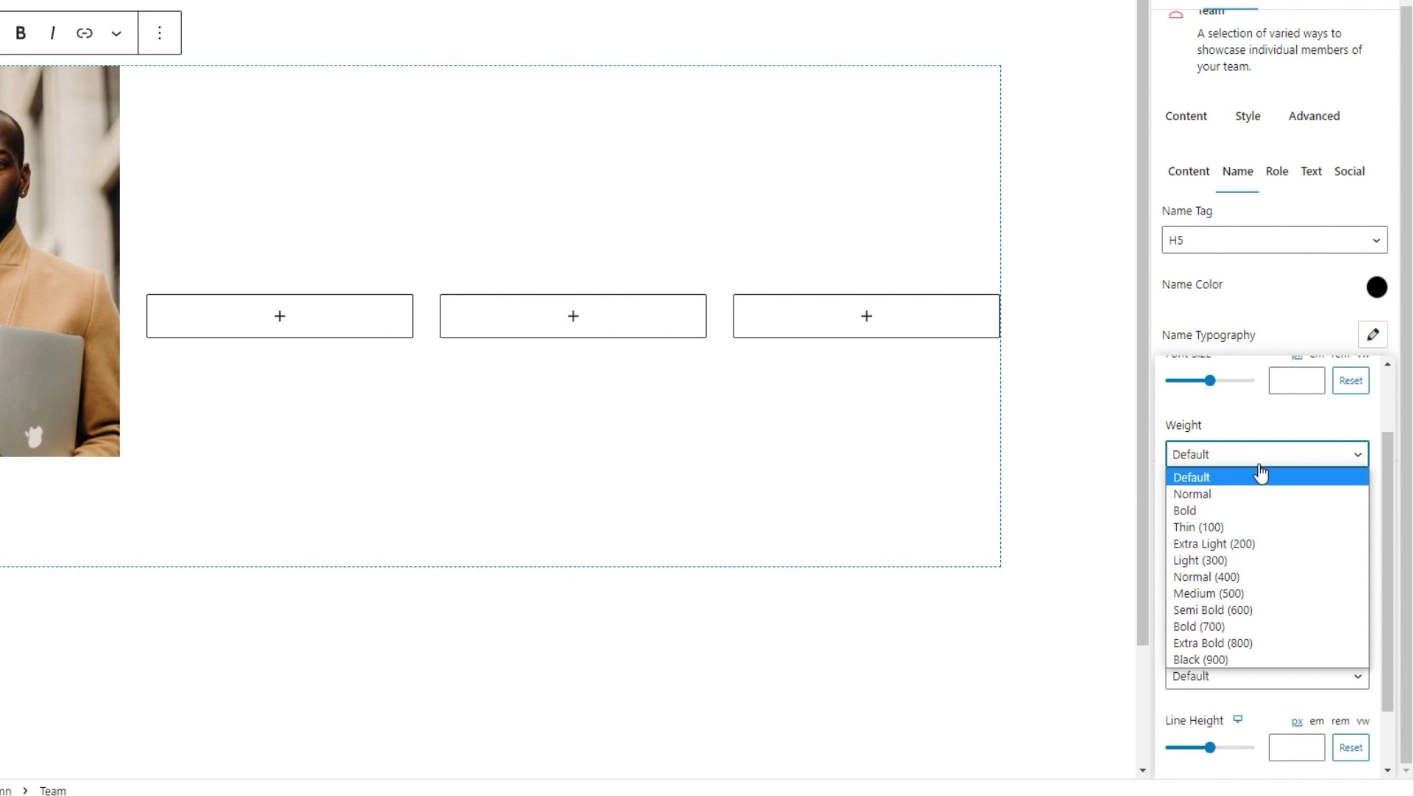
click(1259, 468)
scroll(1259, 467, down, 1)
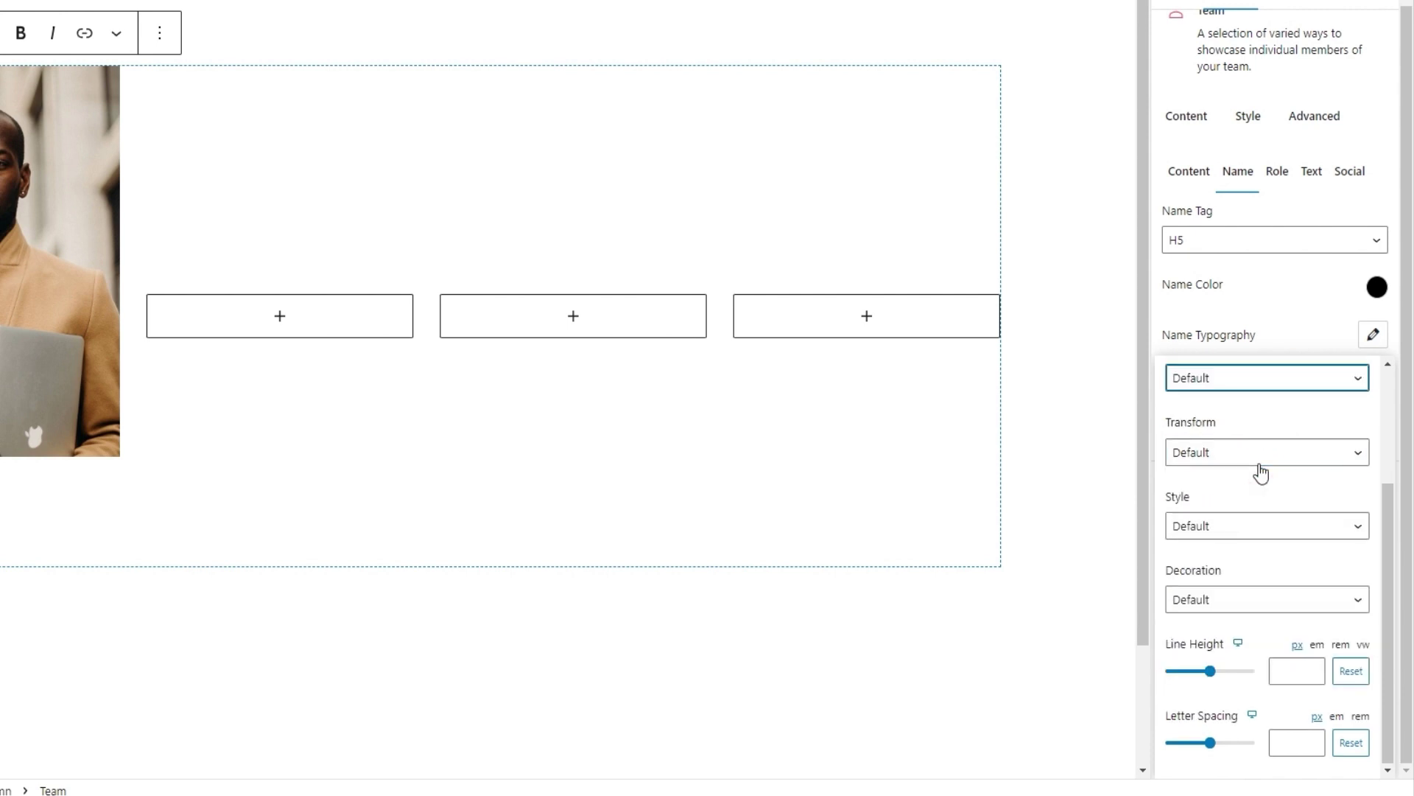
click(1261, 472)
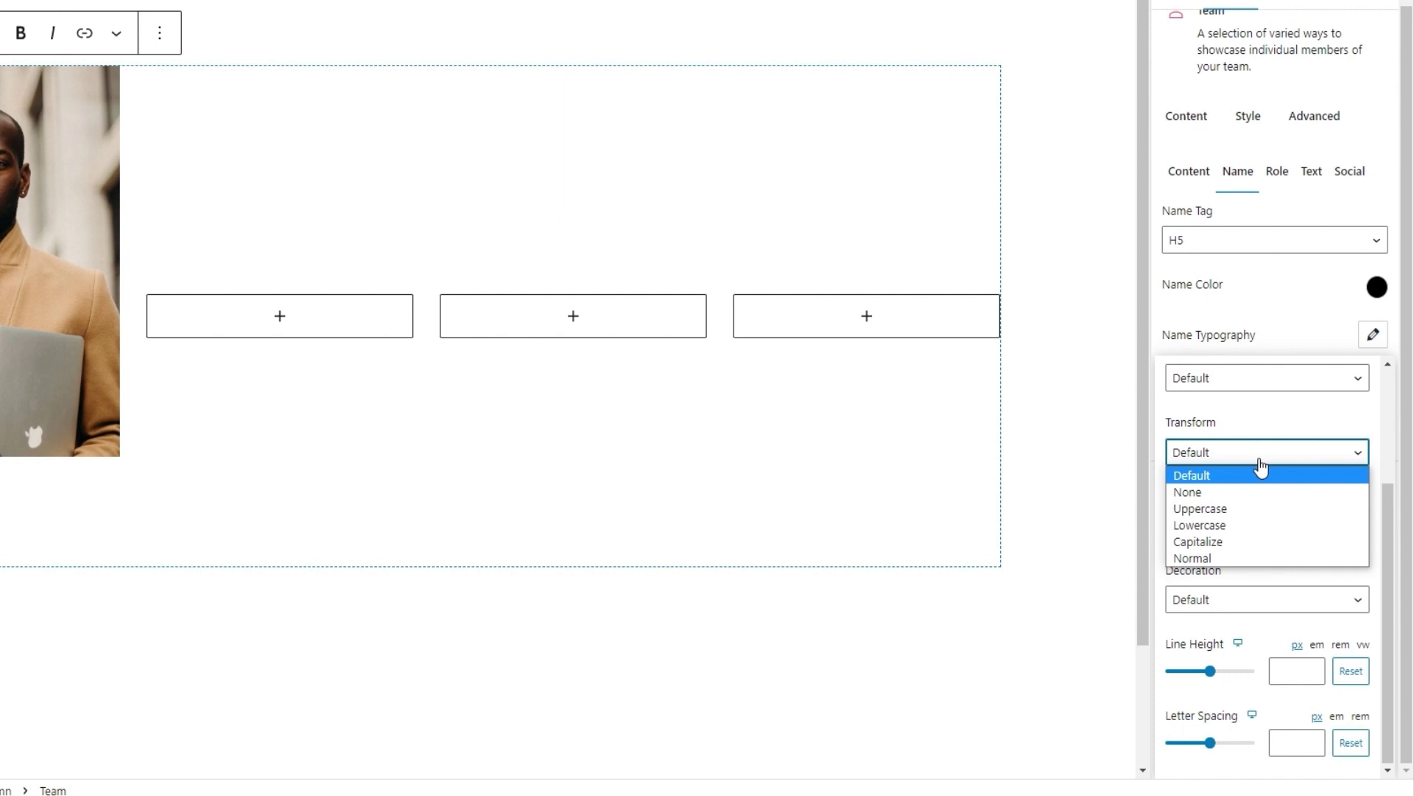
click(1257, 457)
click(1250, 529)
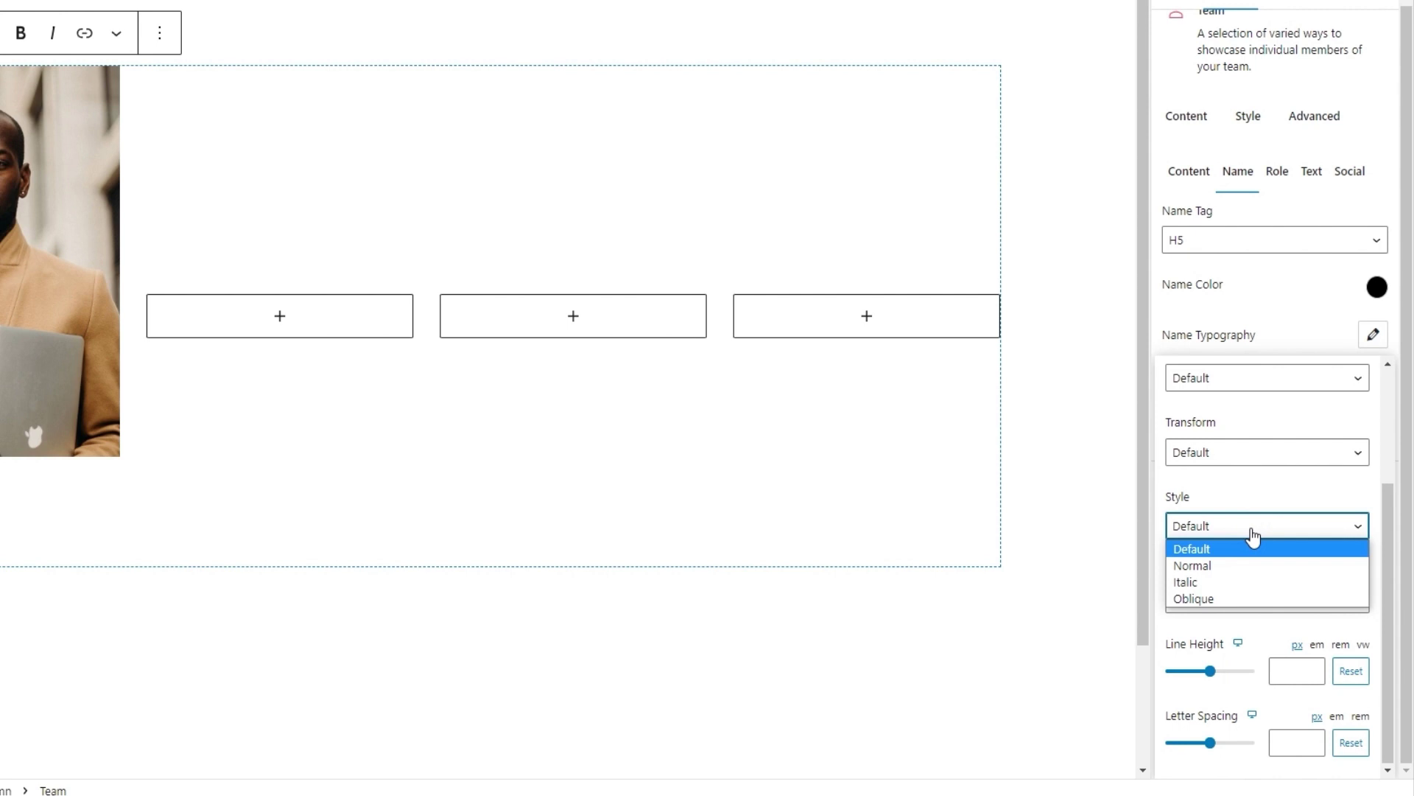
click(1252, 532)
click(1232, 605)
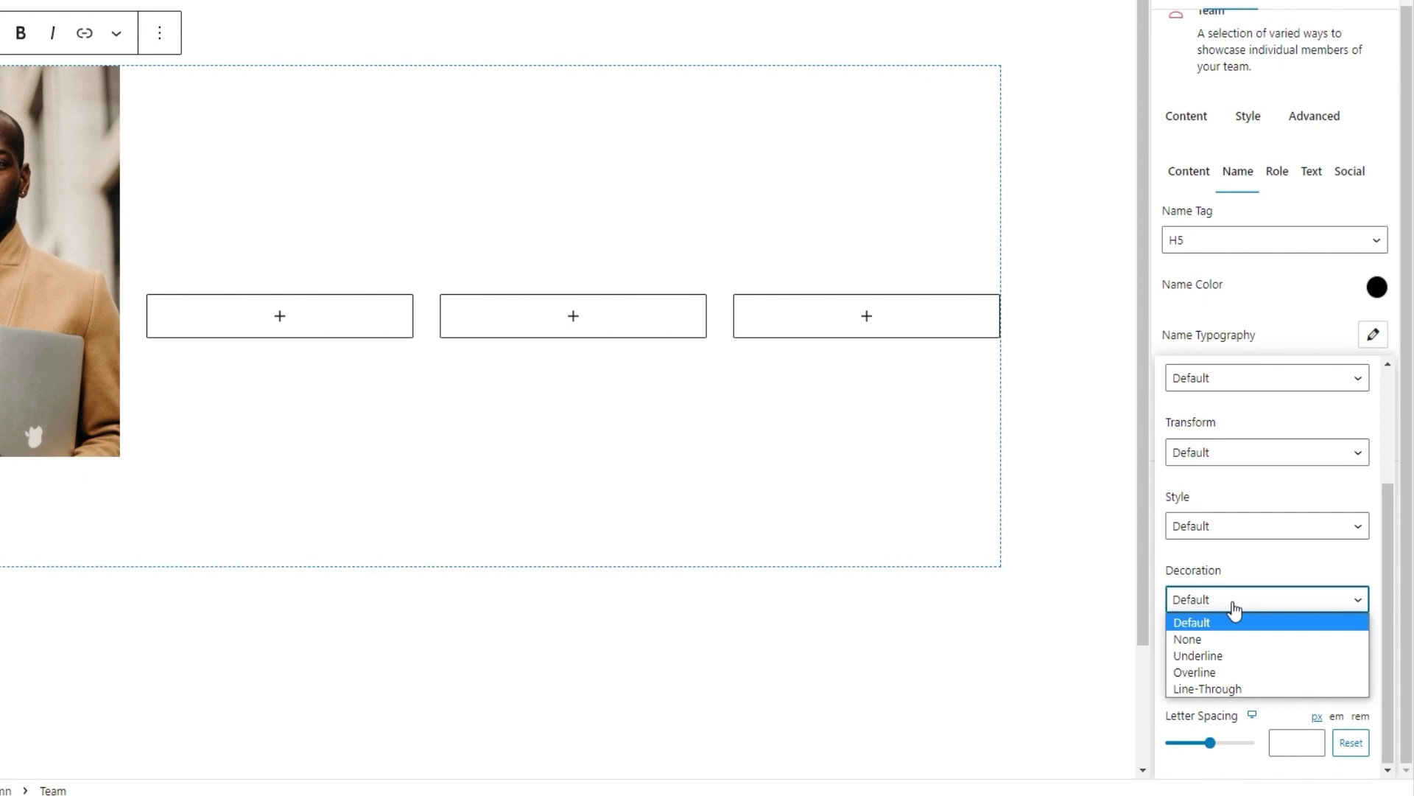
click(1234, 608)
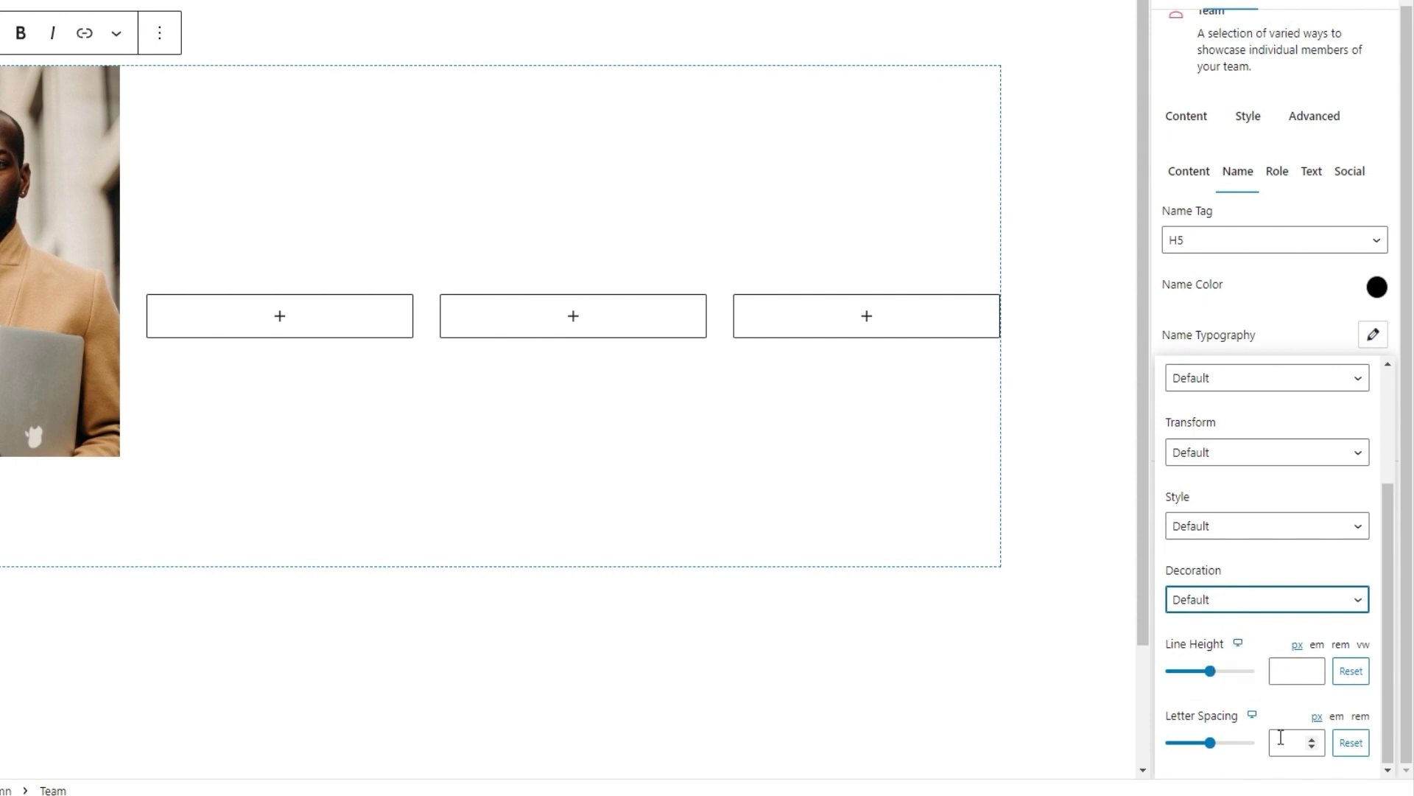
click(1373, 335)
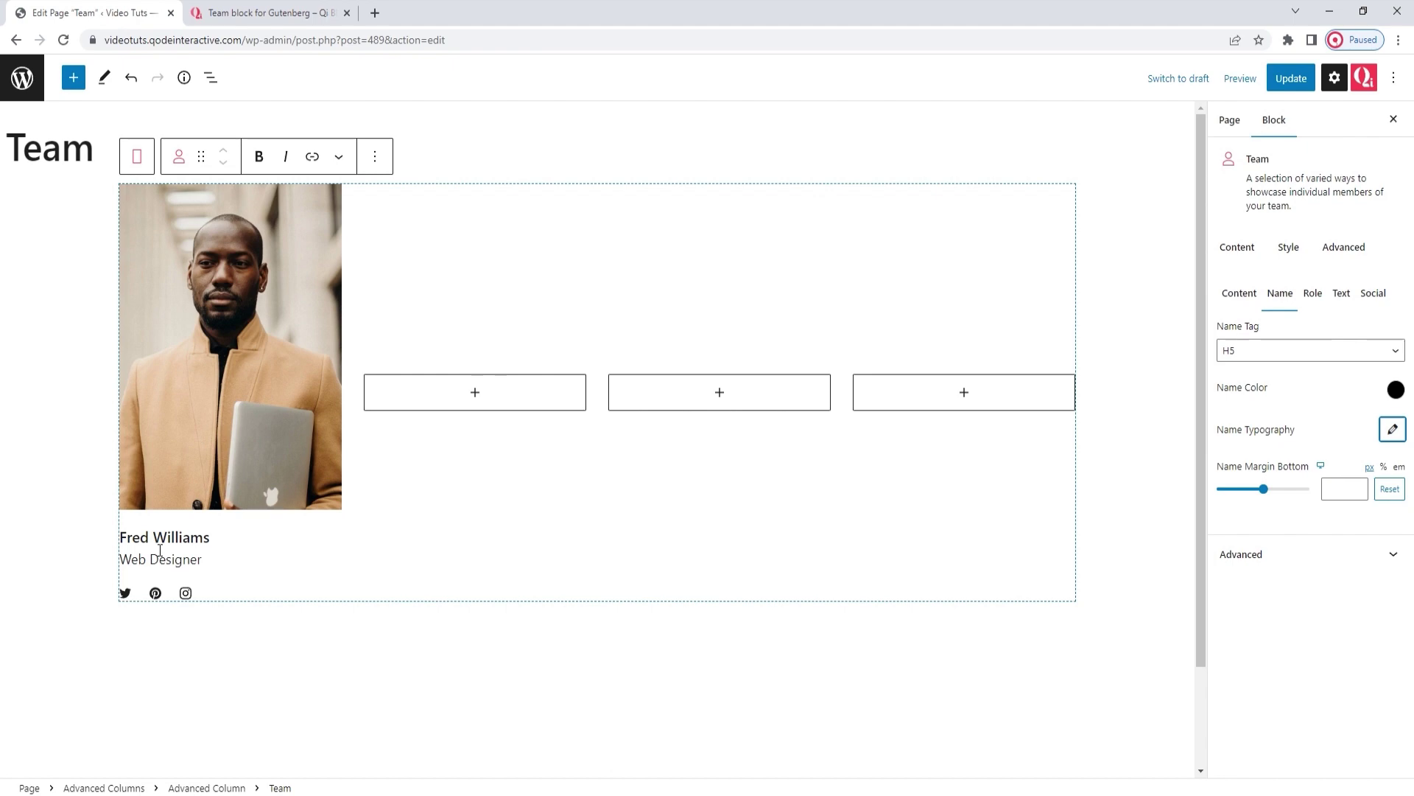
Set the bottom margin of the team member's name to 5 px
click(1335, 489)
text(5)
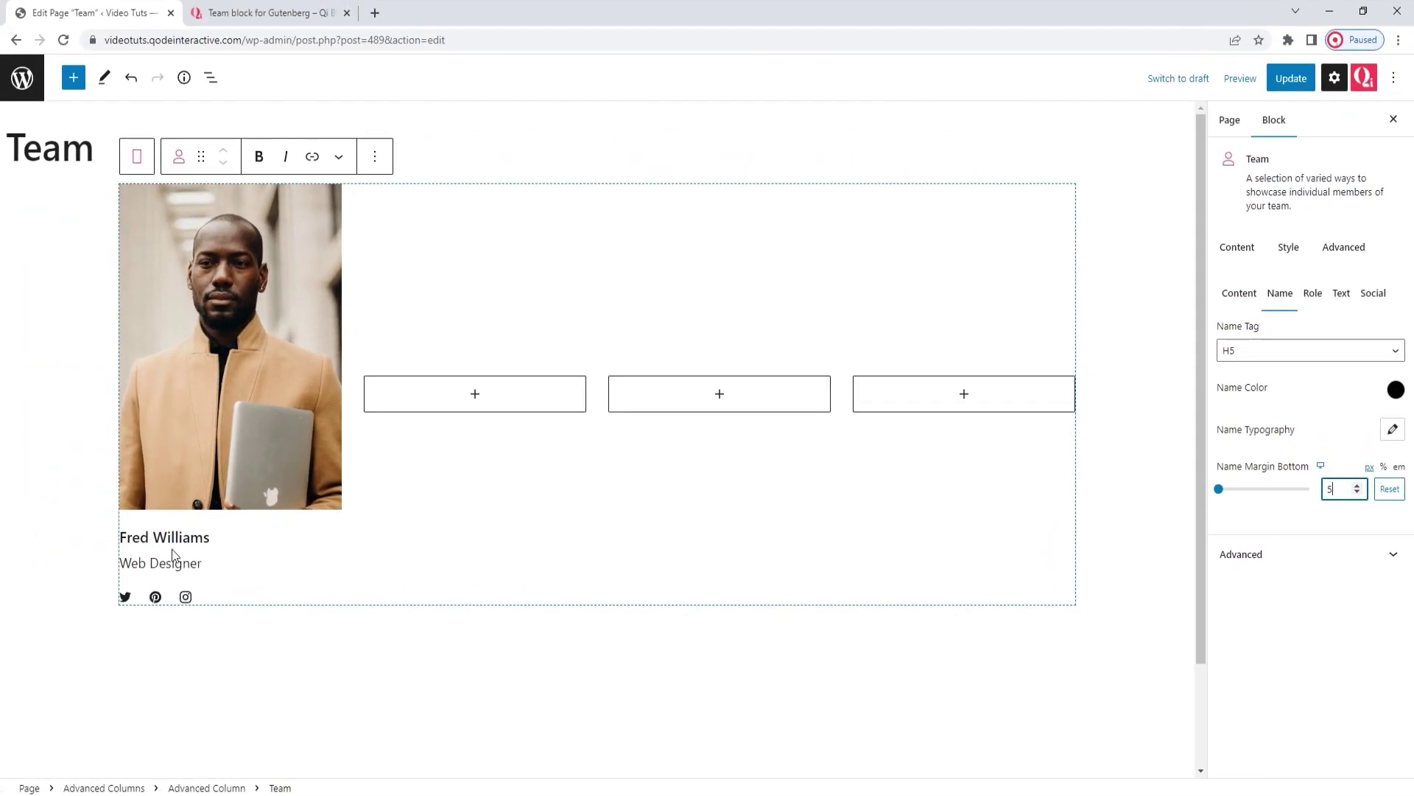
click(1344, 430)
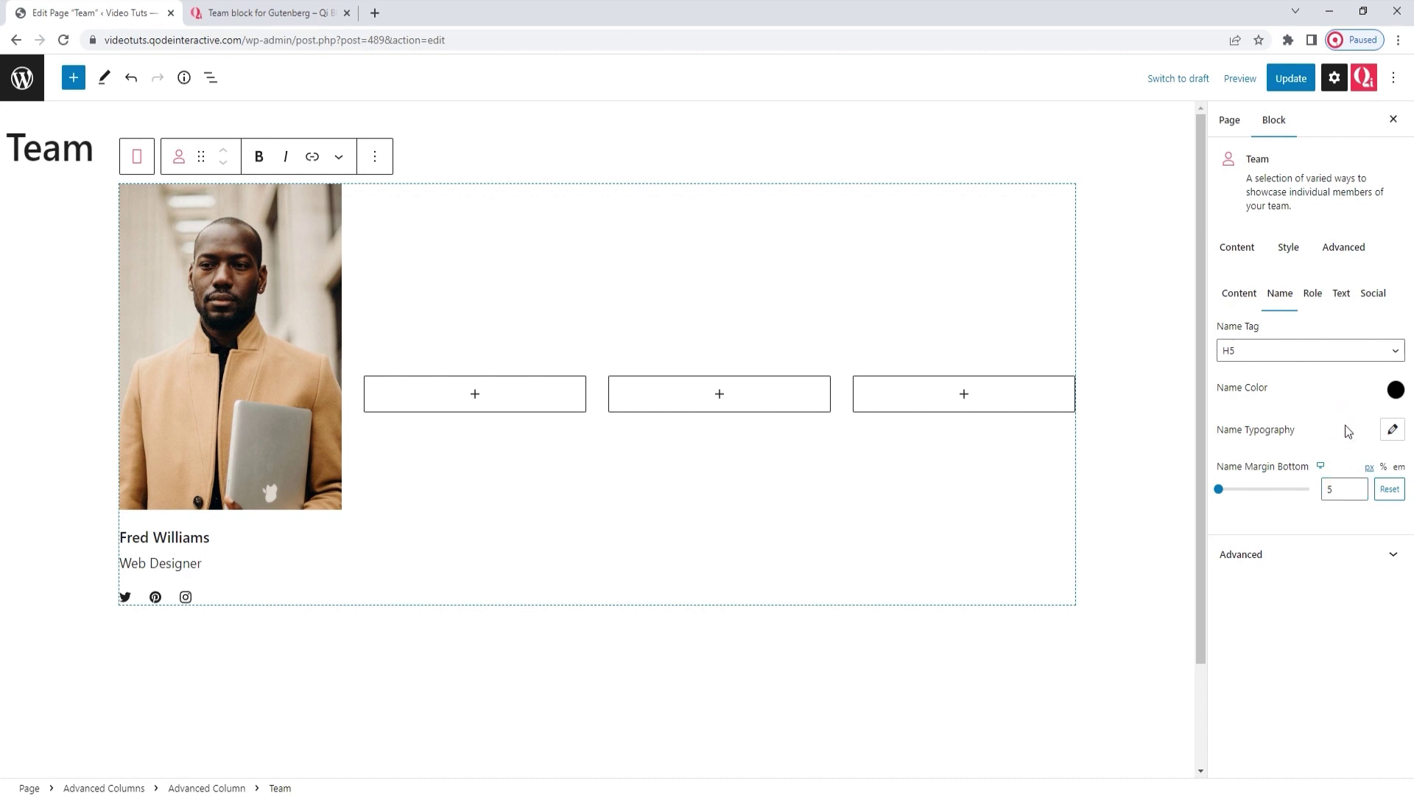
Set the color of the team member's role to the light gray C4C4C4
click(1314, 295)
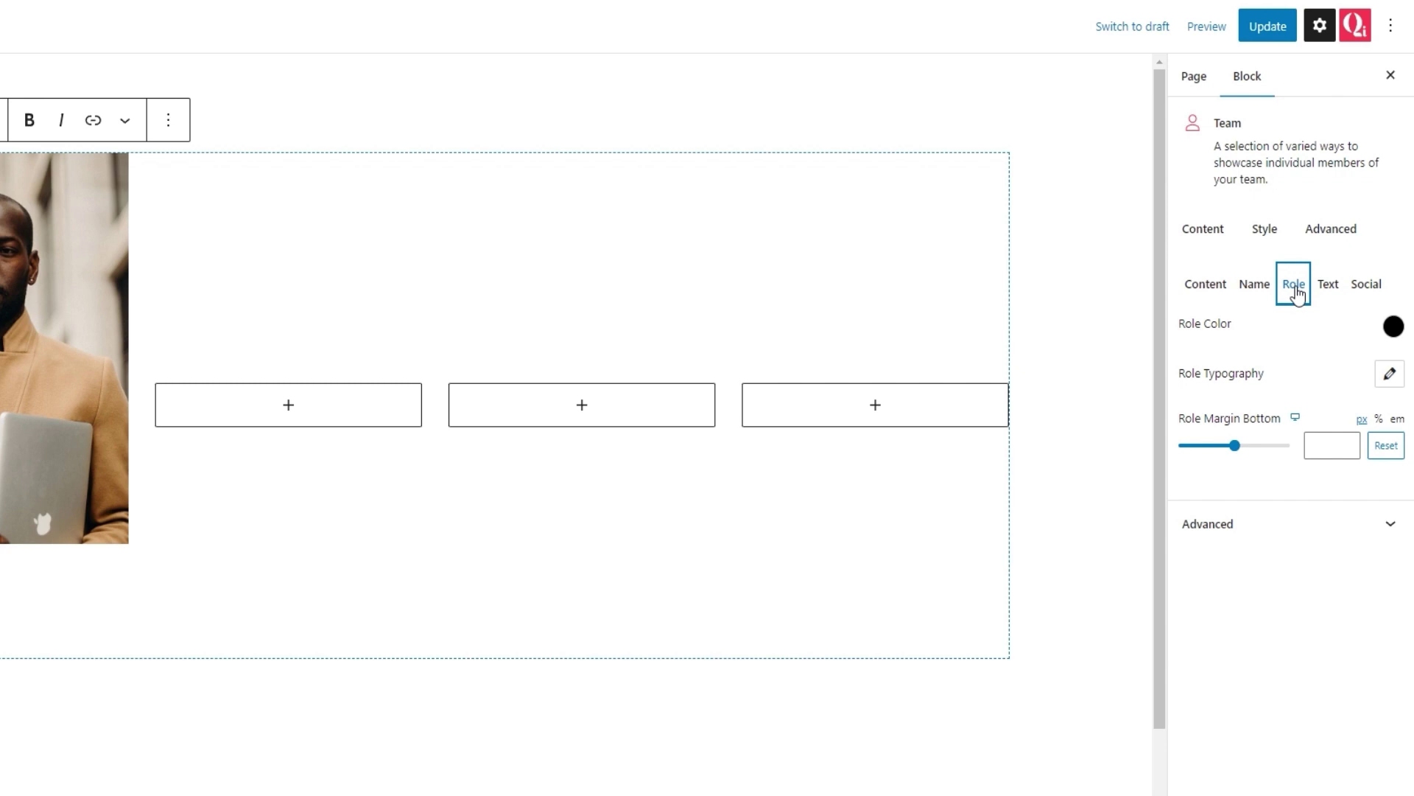
click(1392, 326)
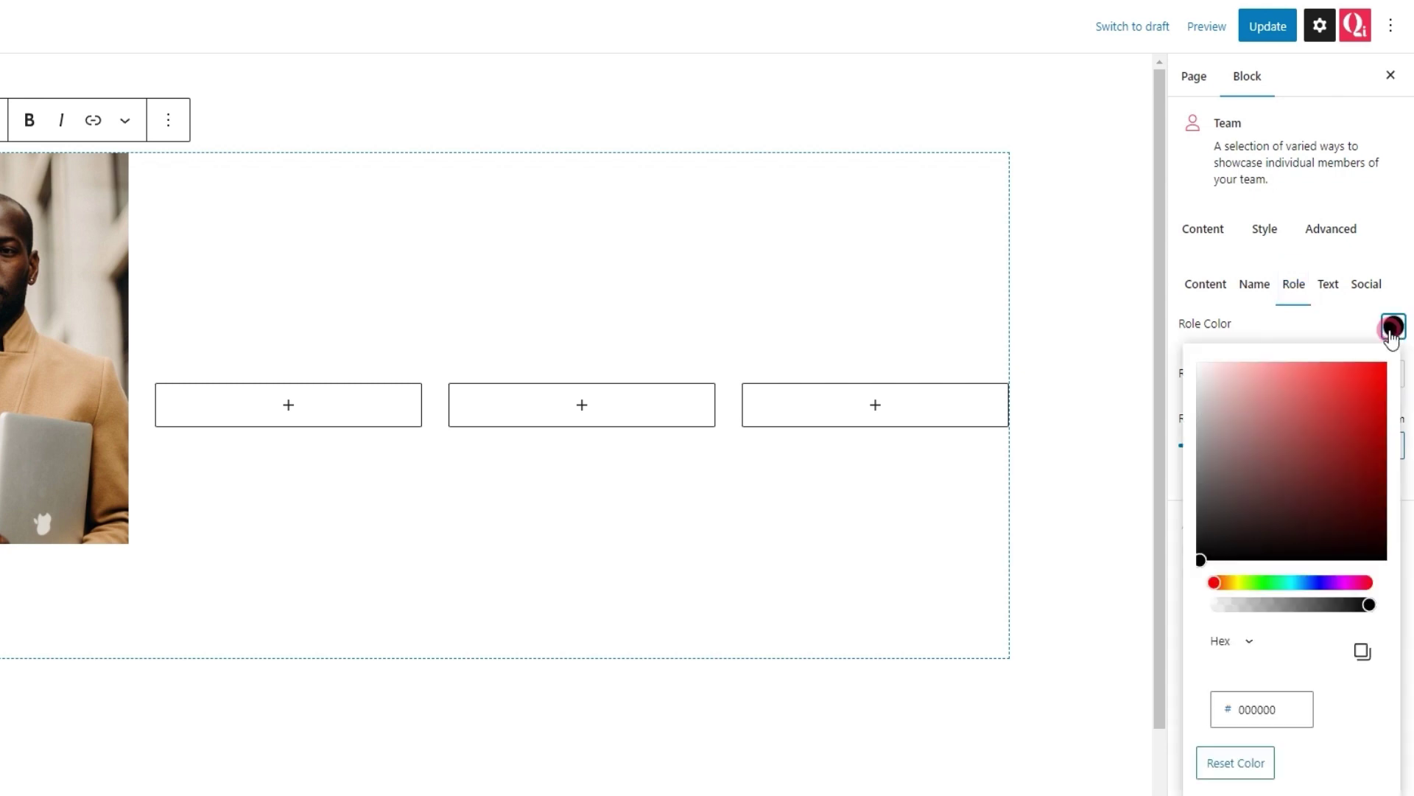
drag(1310, 422, 1288, 405)
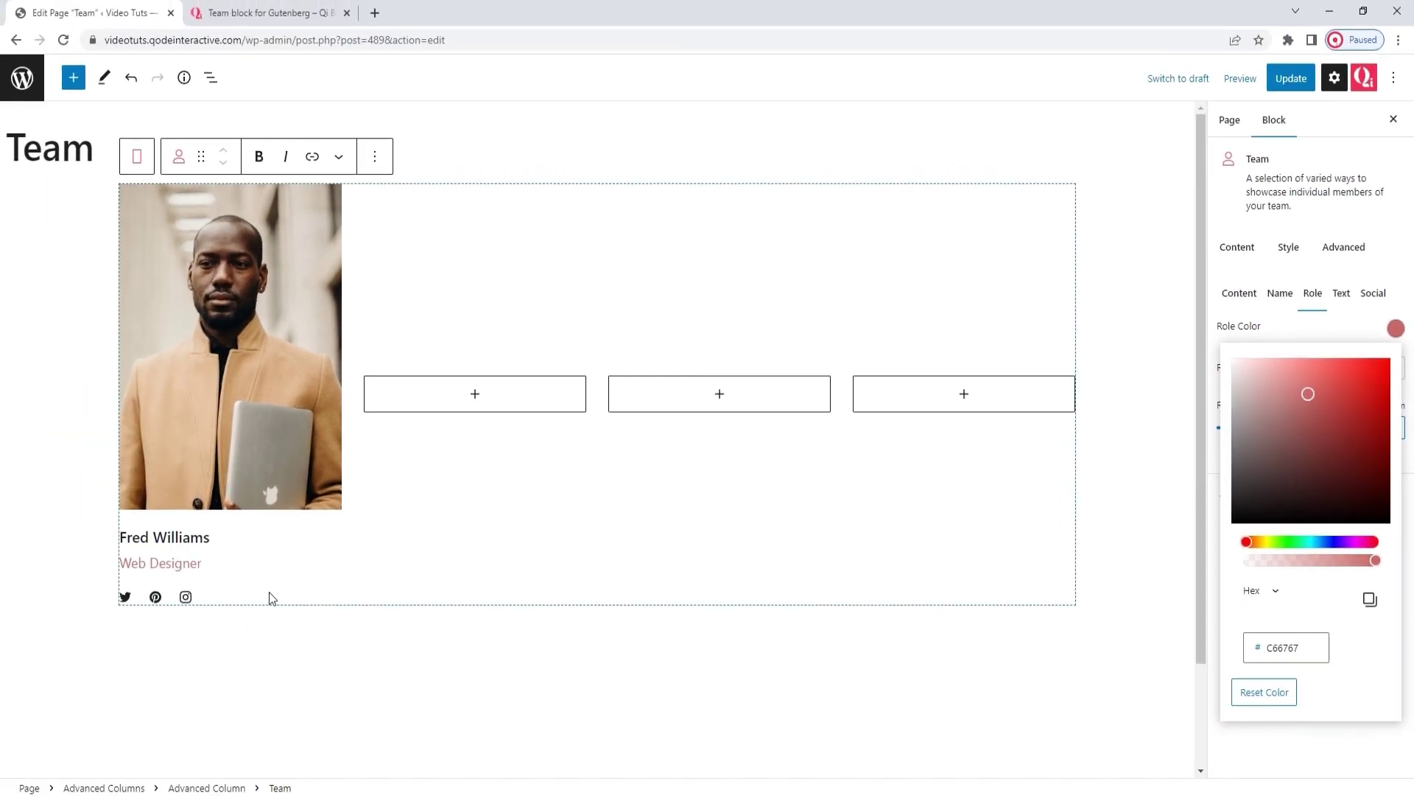
double_click(1264, 648)
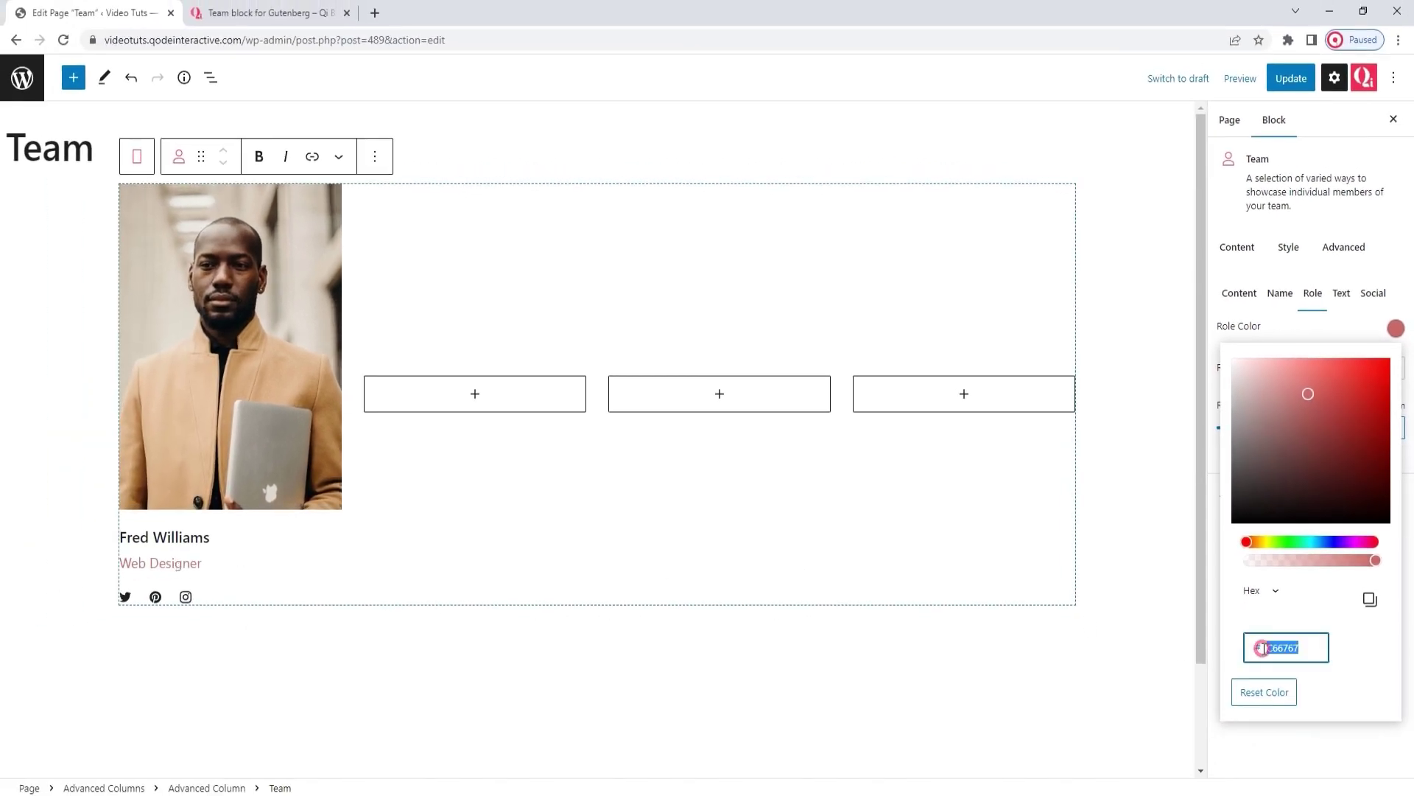
text(c4c4c4)
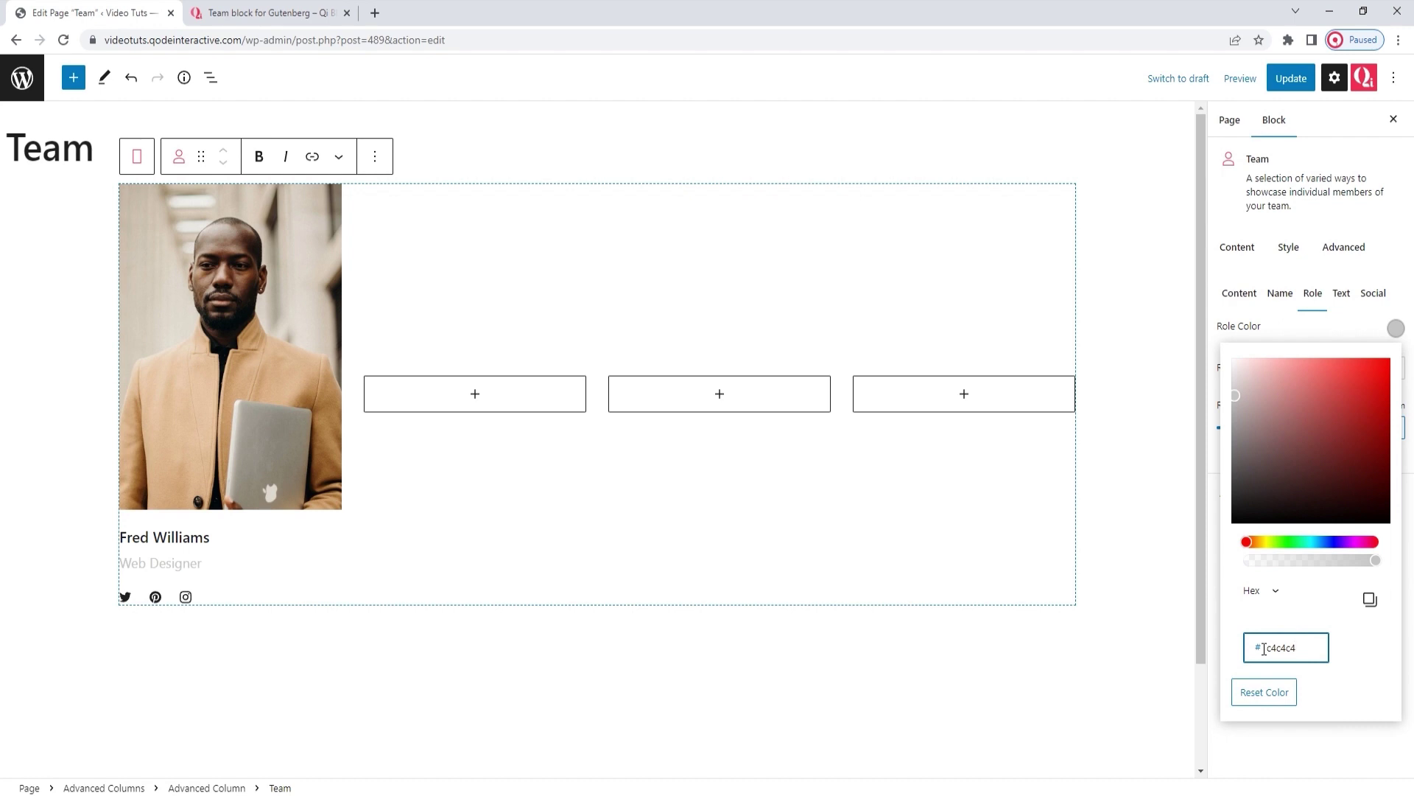
click(1396, 328)
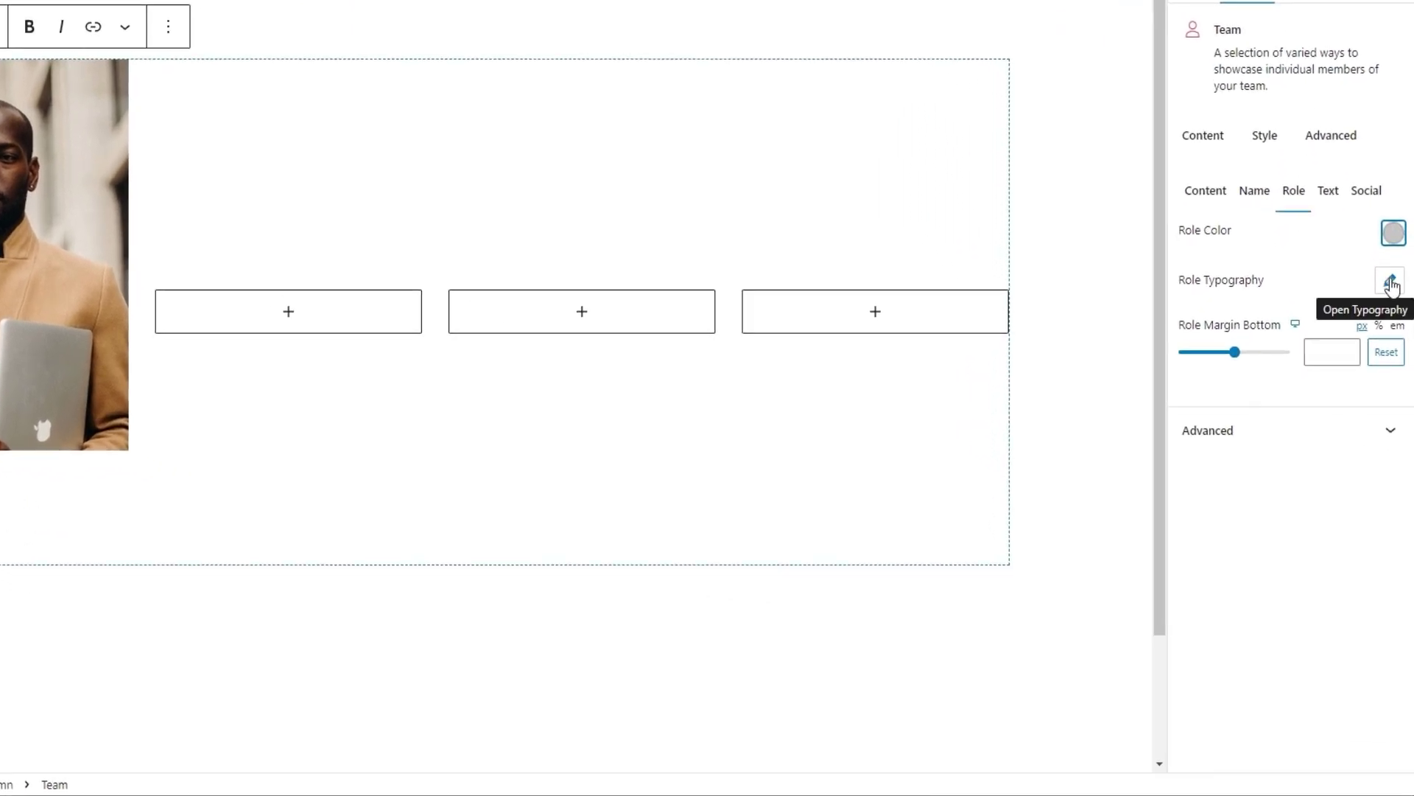
Give the role text a 16 px font size, Medium (500) weight and 23 px line height, and set its bottom margin to 10 px
click(1390, 281)
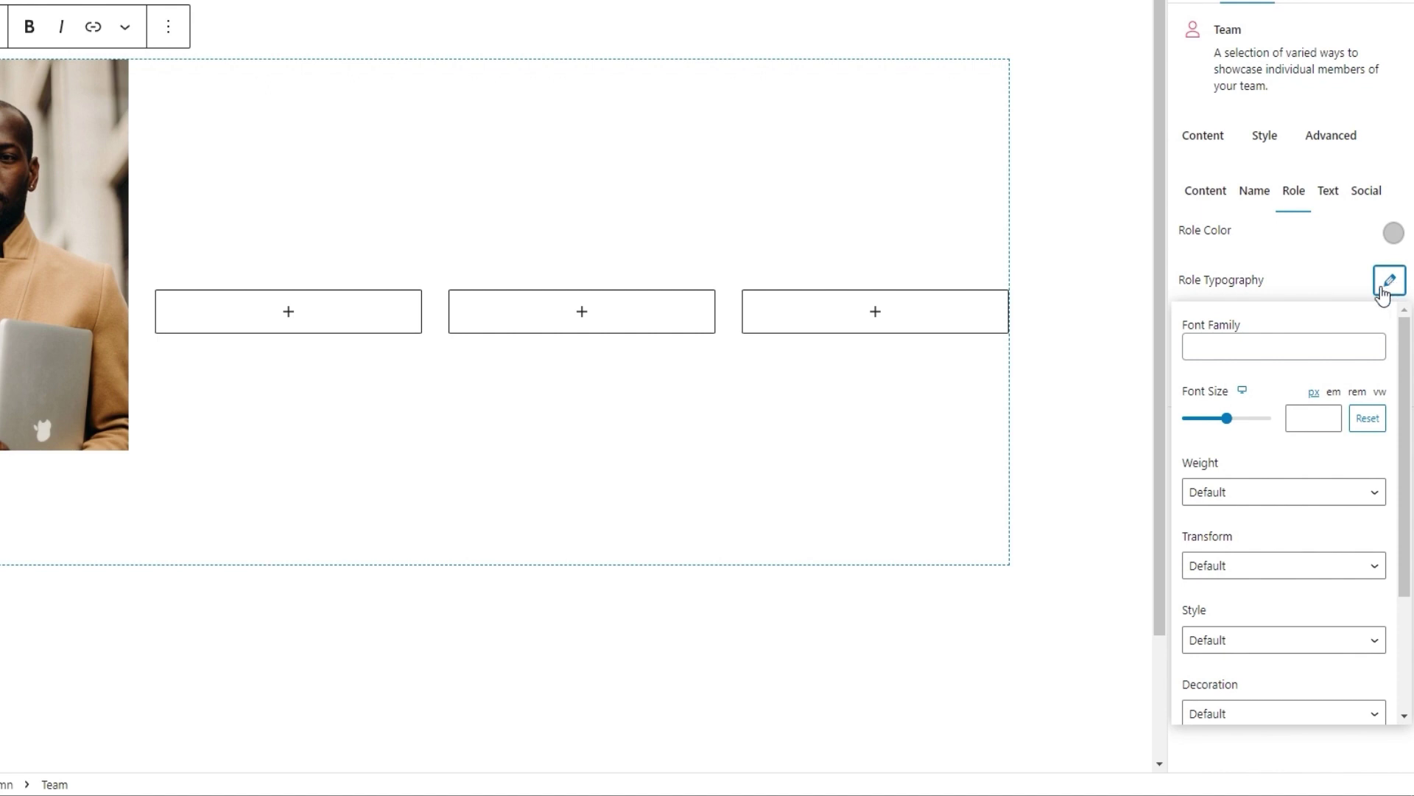
click(1299, 415)
text(16)
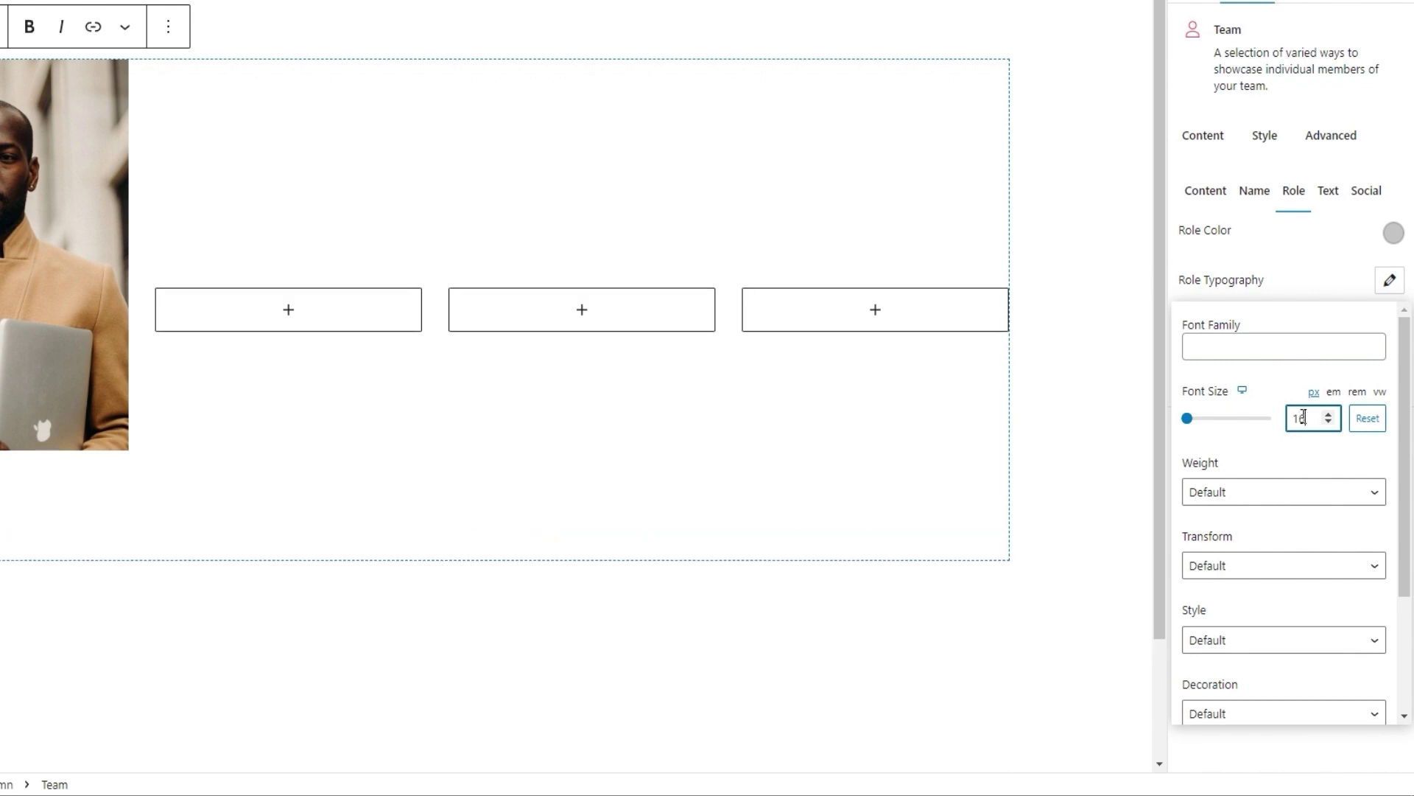
click(1263, 492)
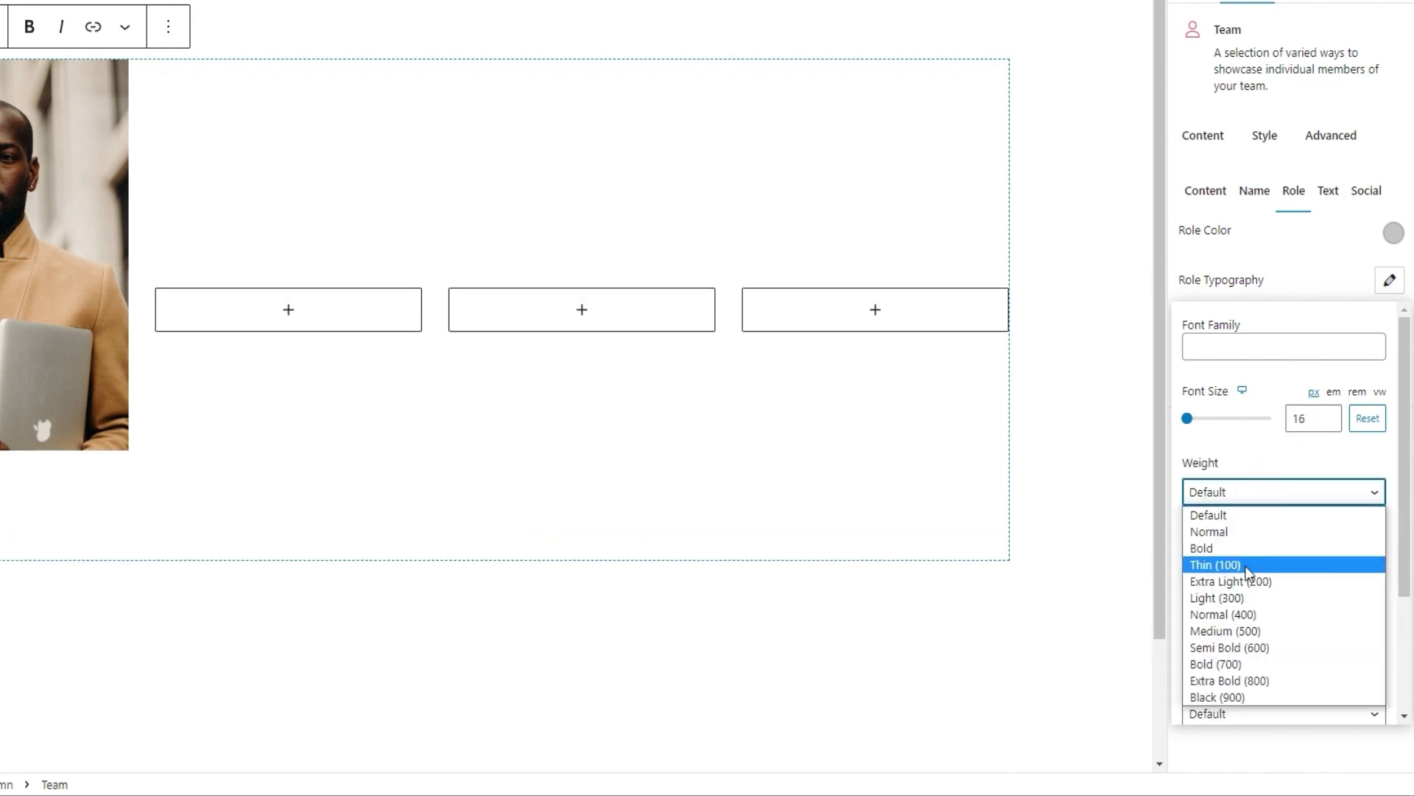
click(1245, 630)
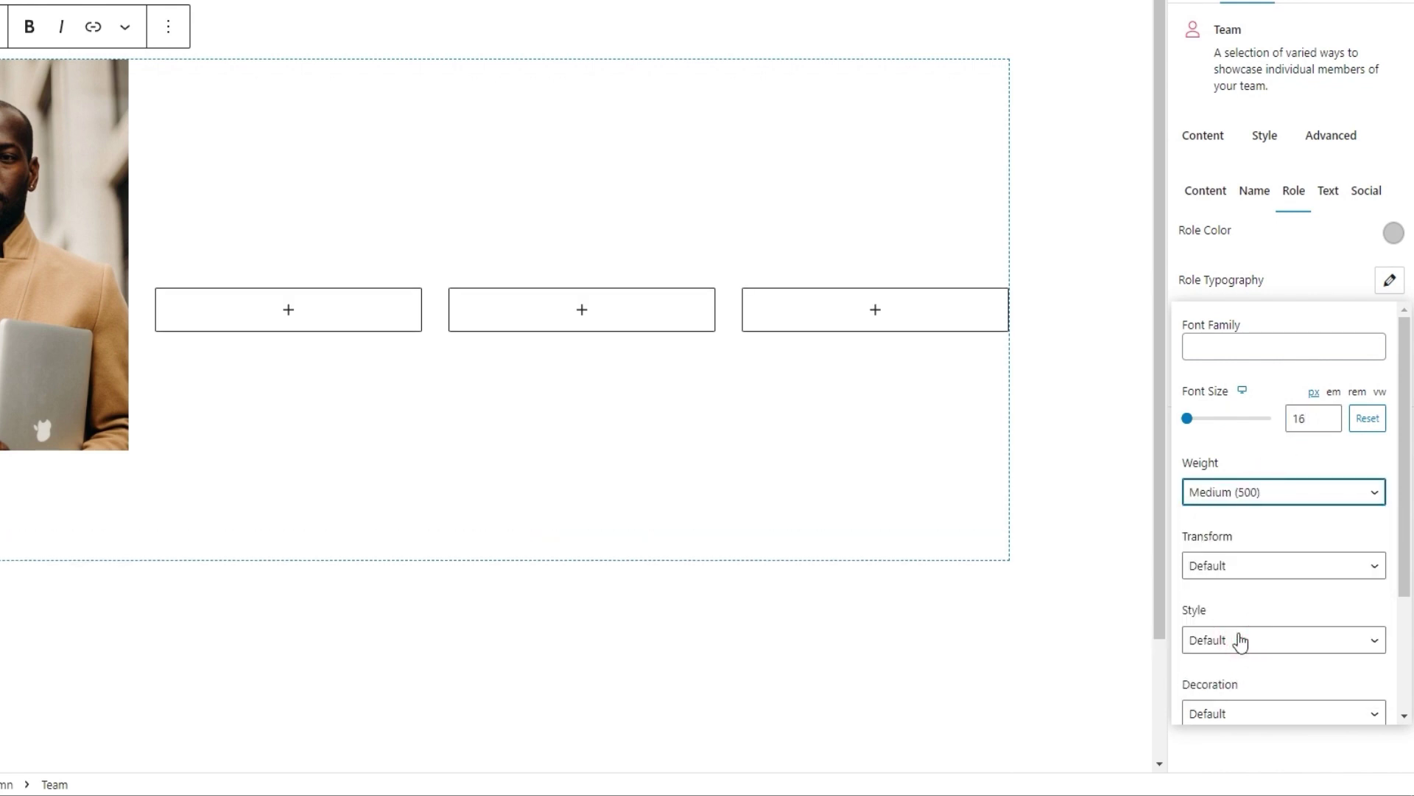
scroll(1291, 588, down, 3)
click(1308, 609)
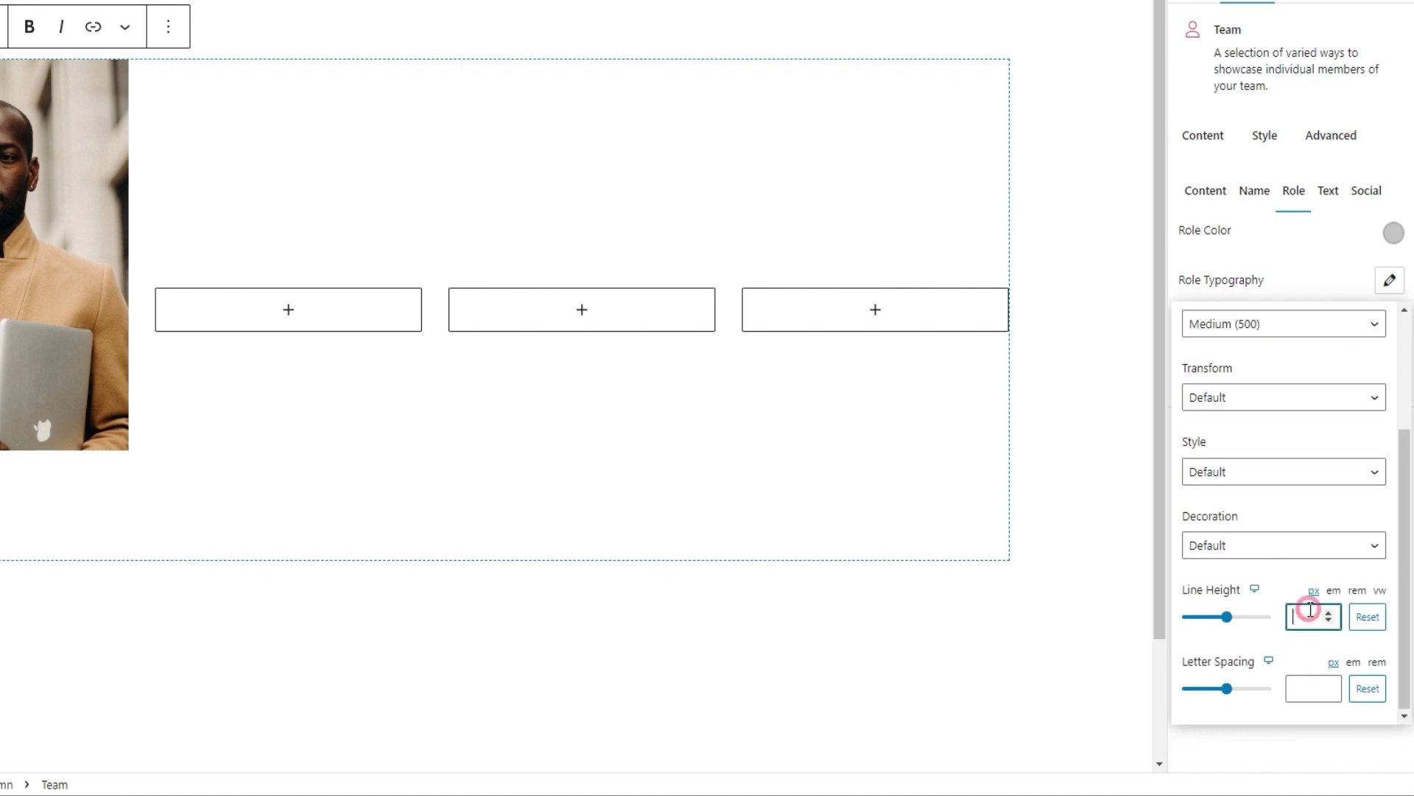
text(23)
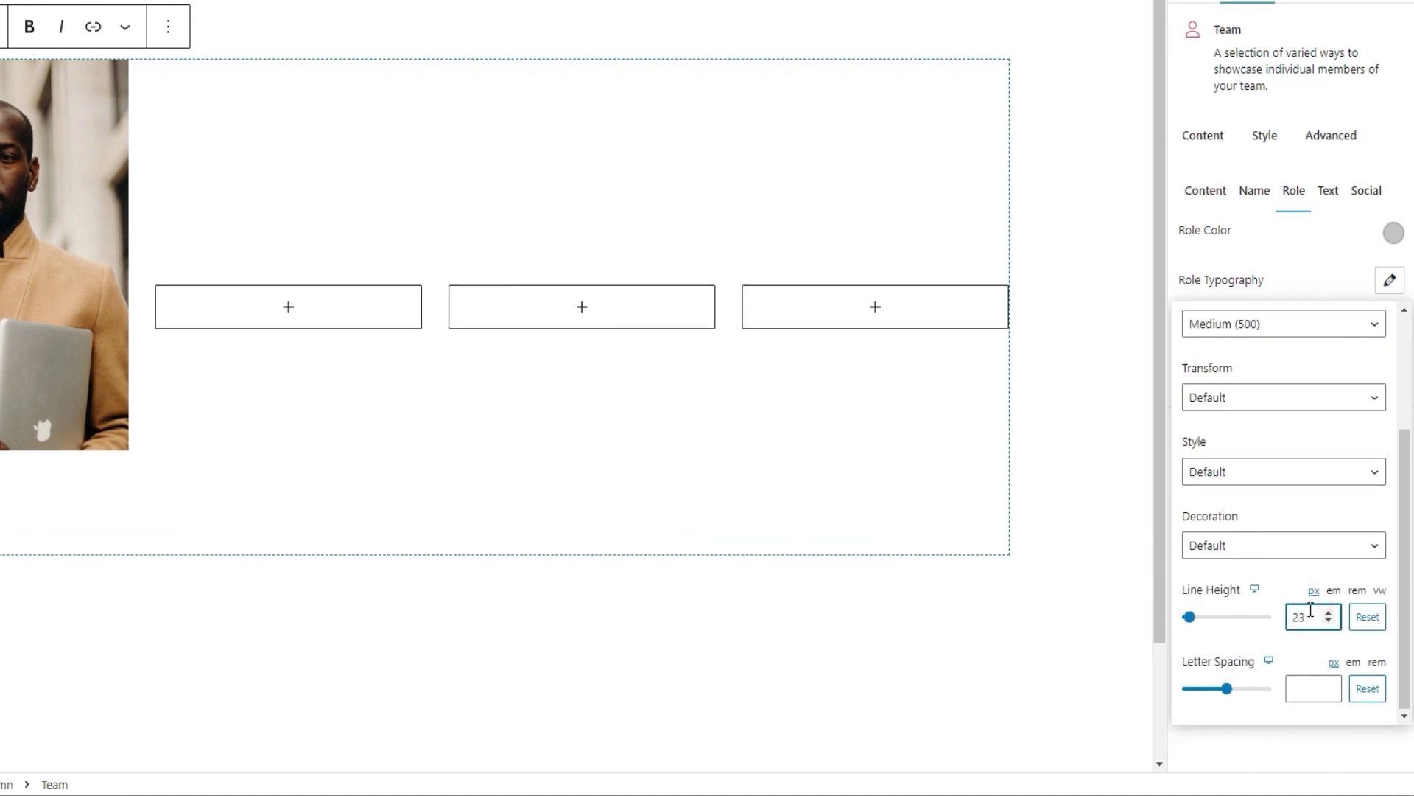
click(1389, 280)
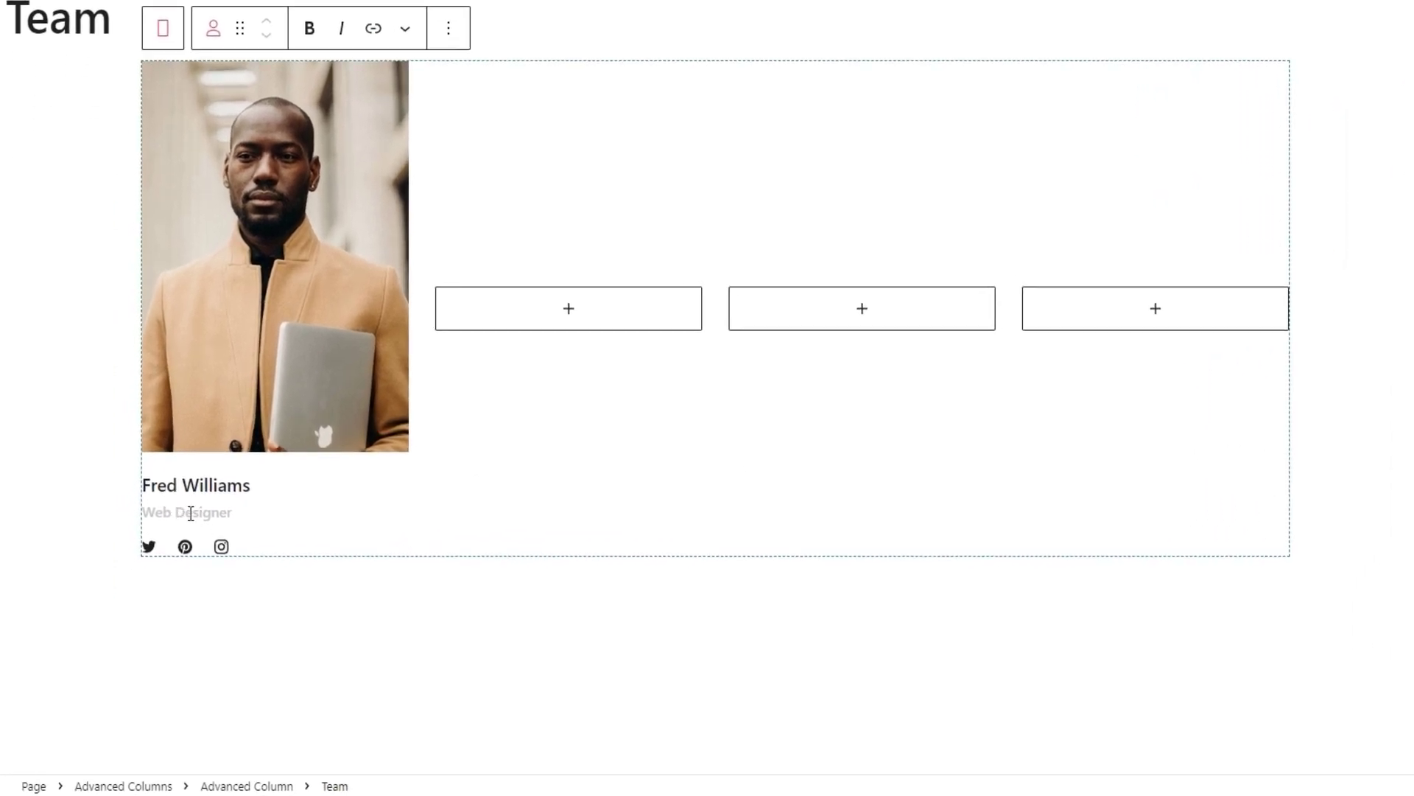
click(1336, 422)
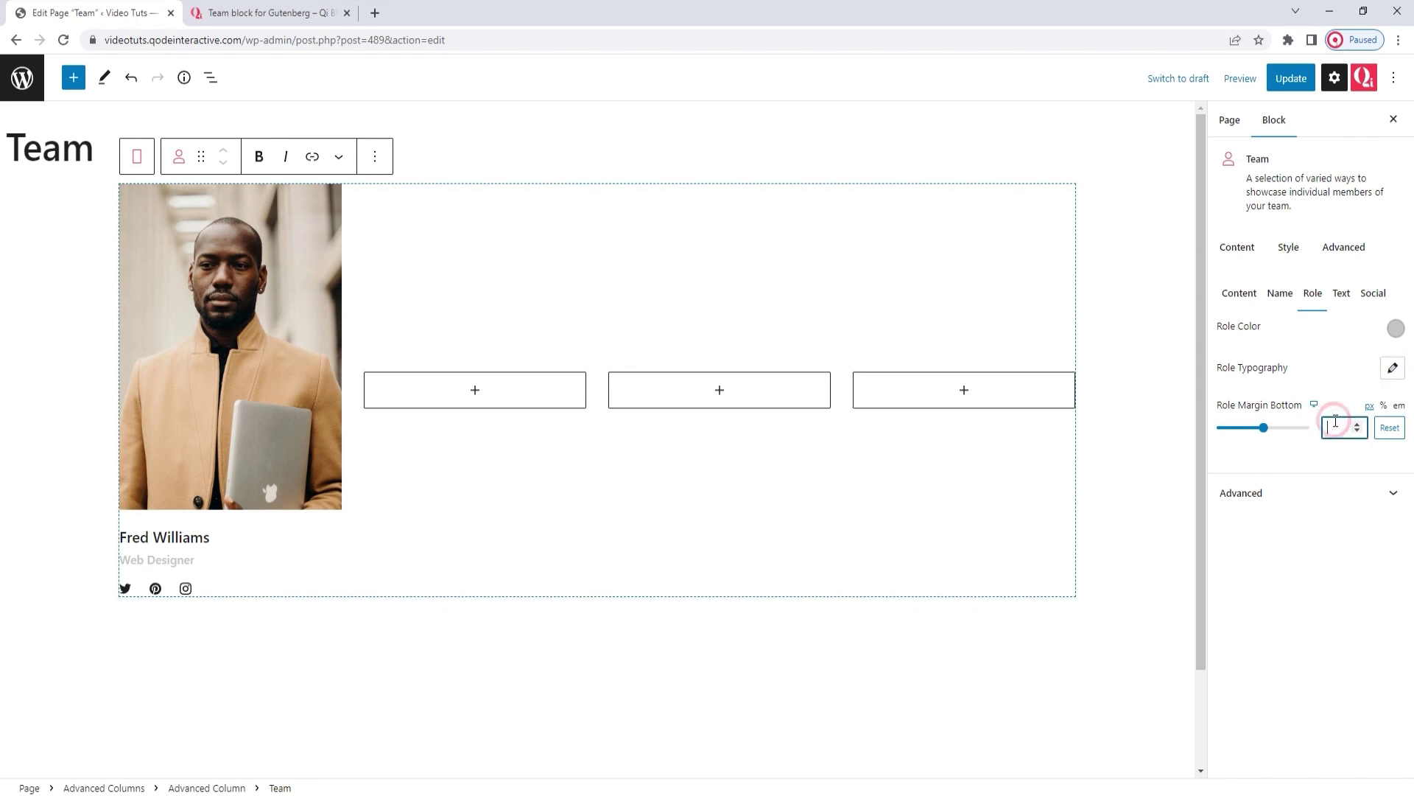
text(10)
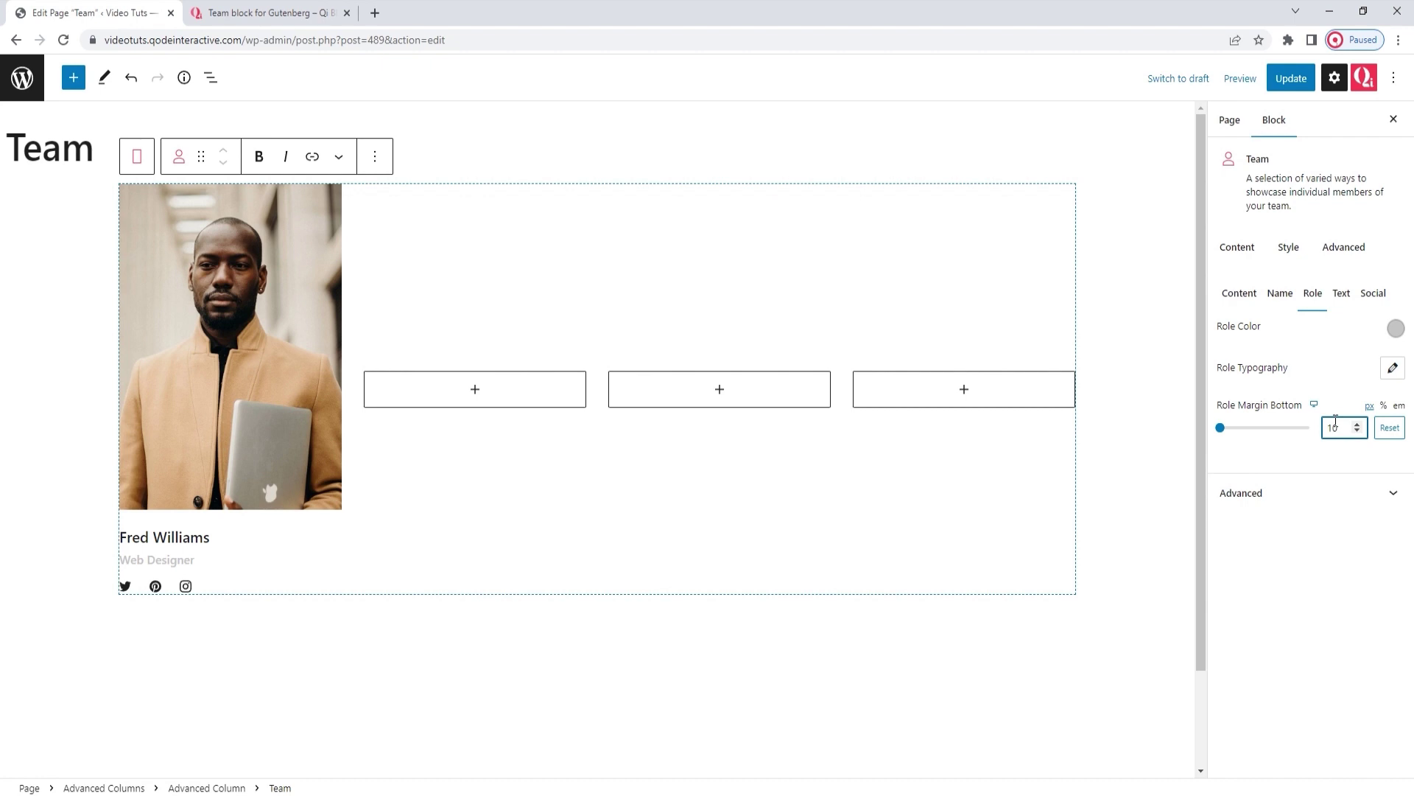
Examine the color and typography options for the team member's text without changing them
click(1341, 293)
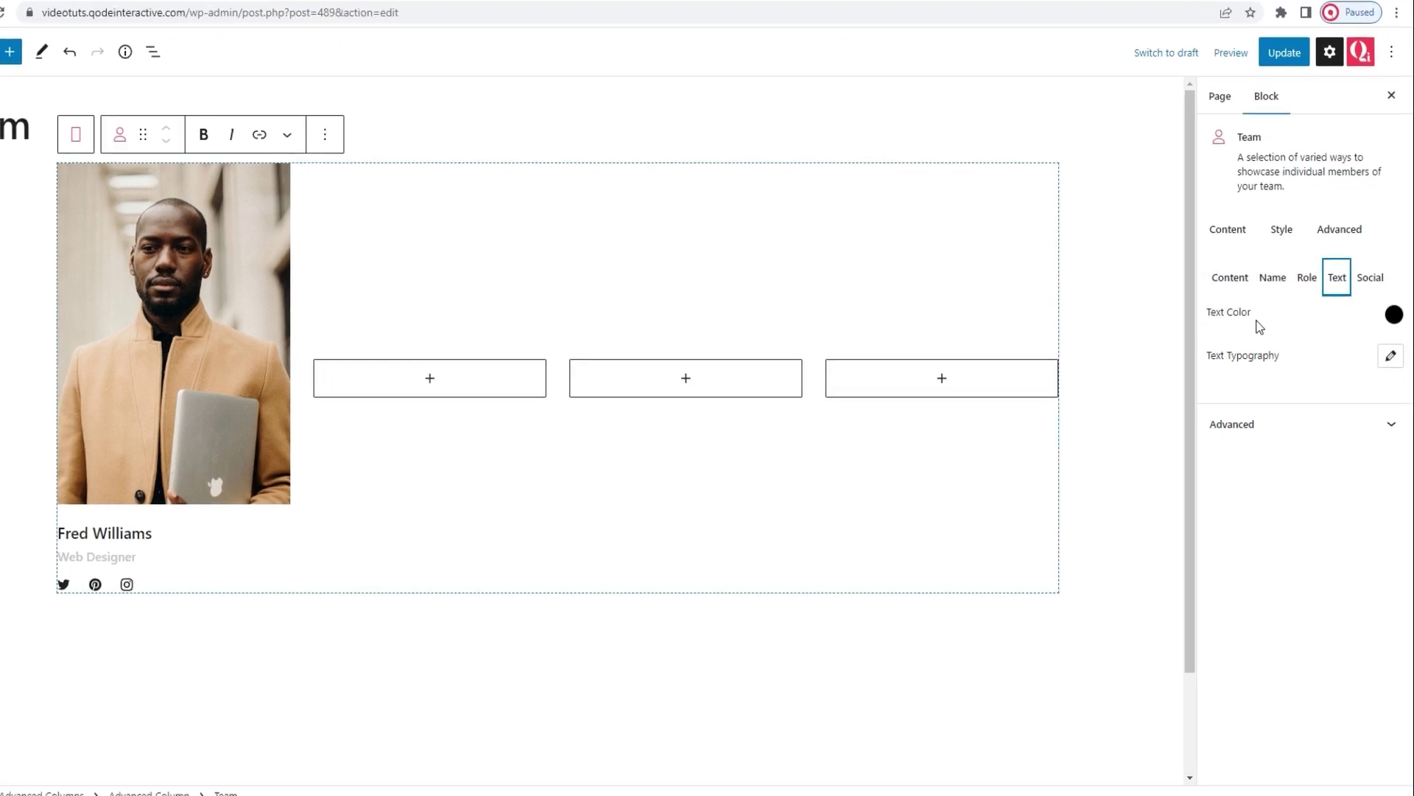
click(1393, 273)
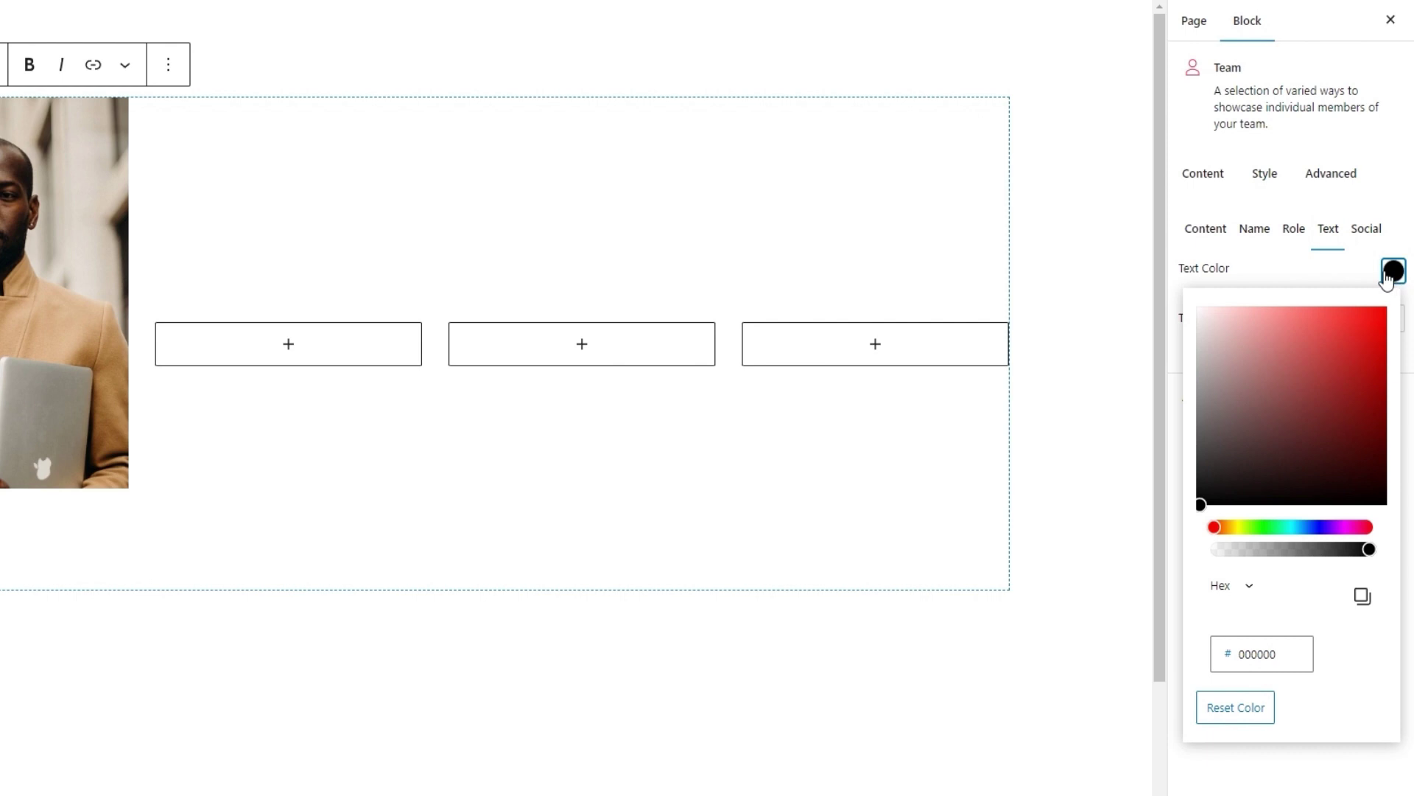
click(1389, 274)
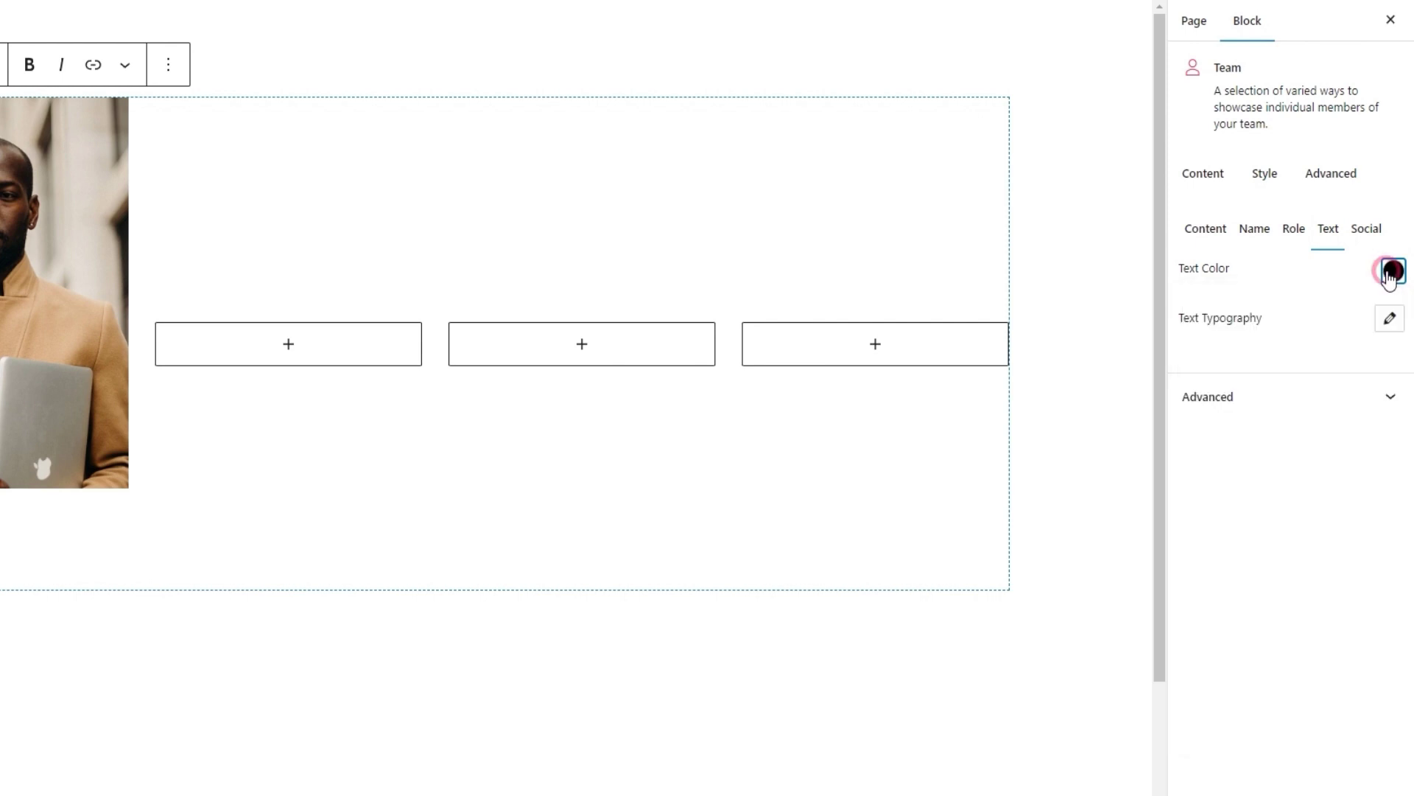
click(1388, 318)
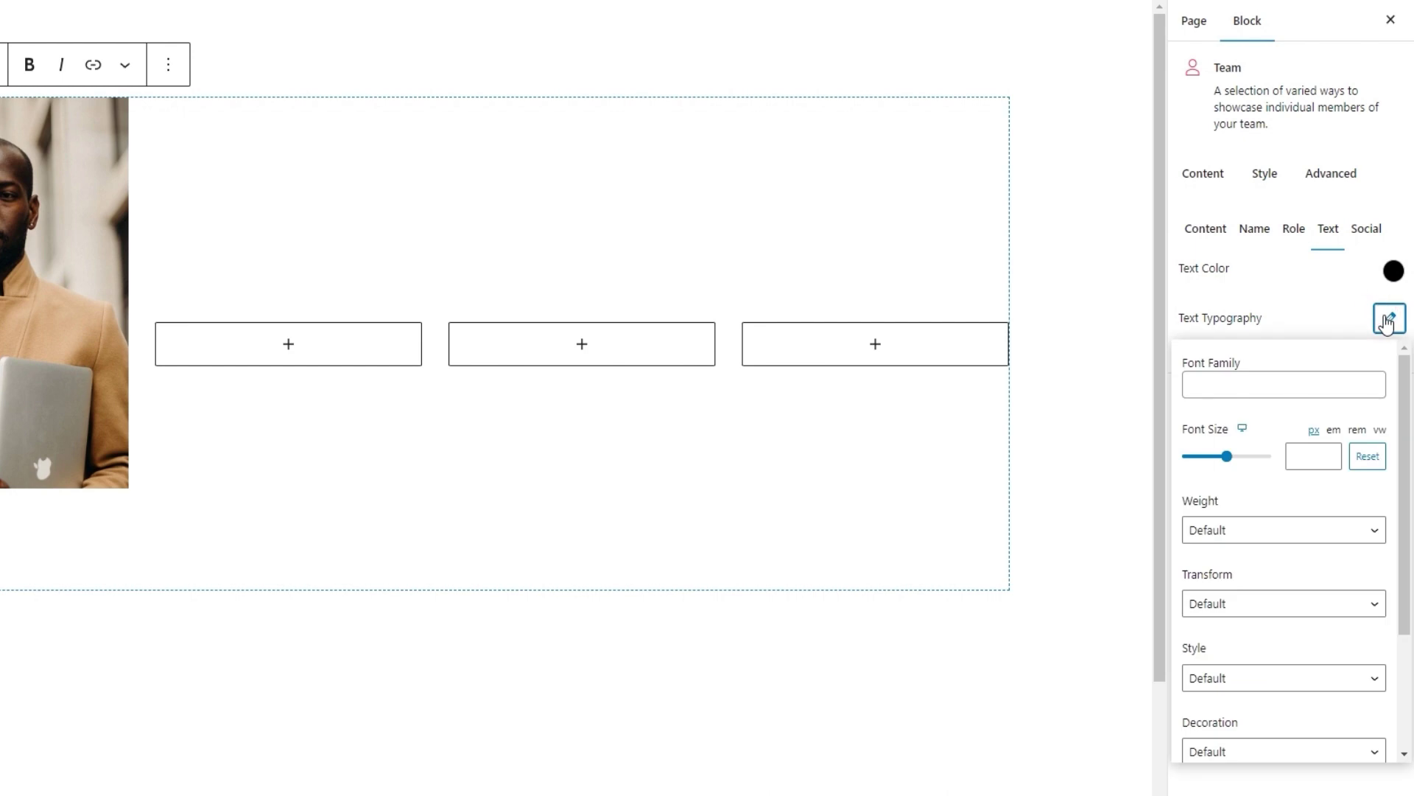
click(1388, 320)
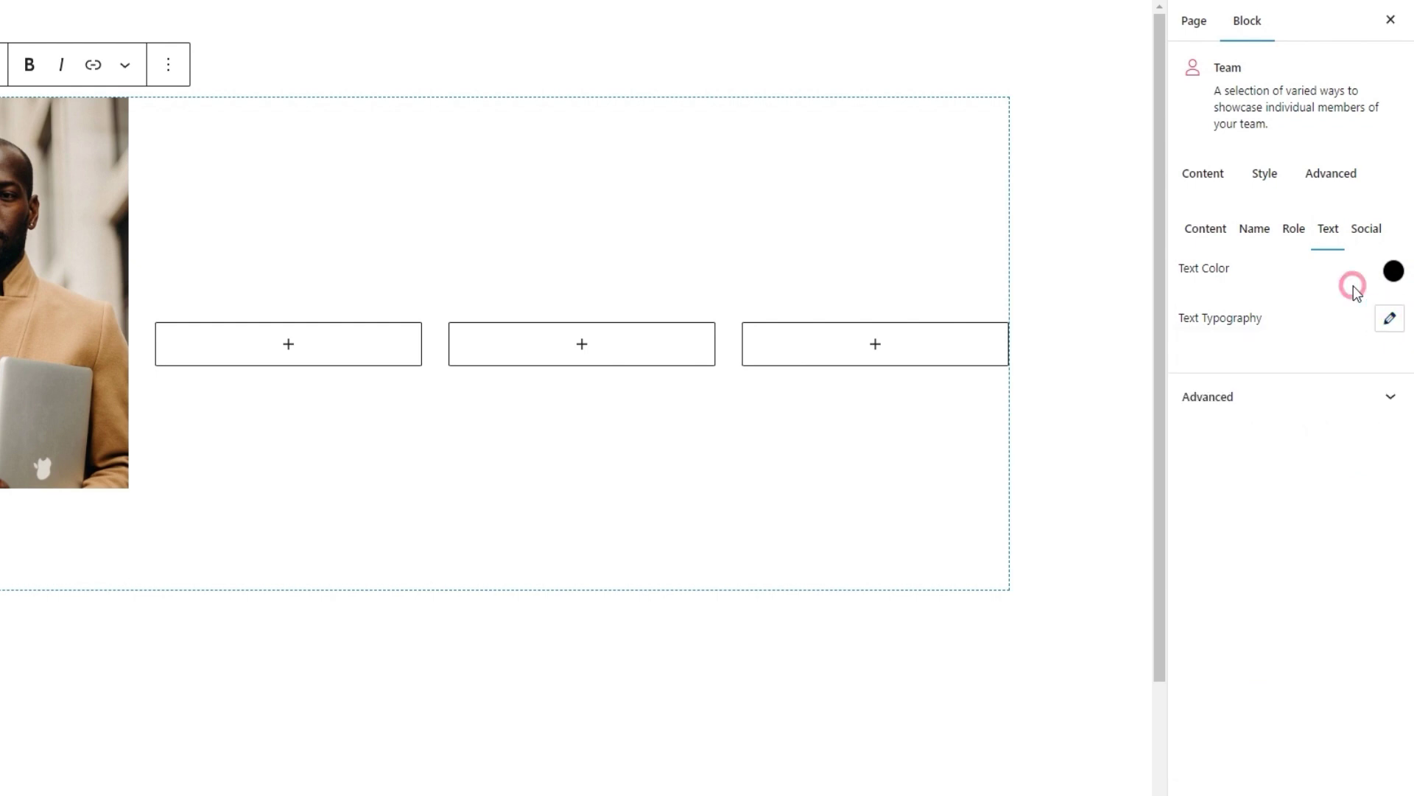
Set the fill color of the social icons to the dark shade 1E1E1E
click(1367, 230)
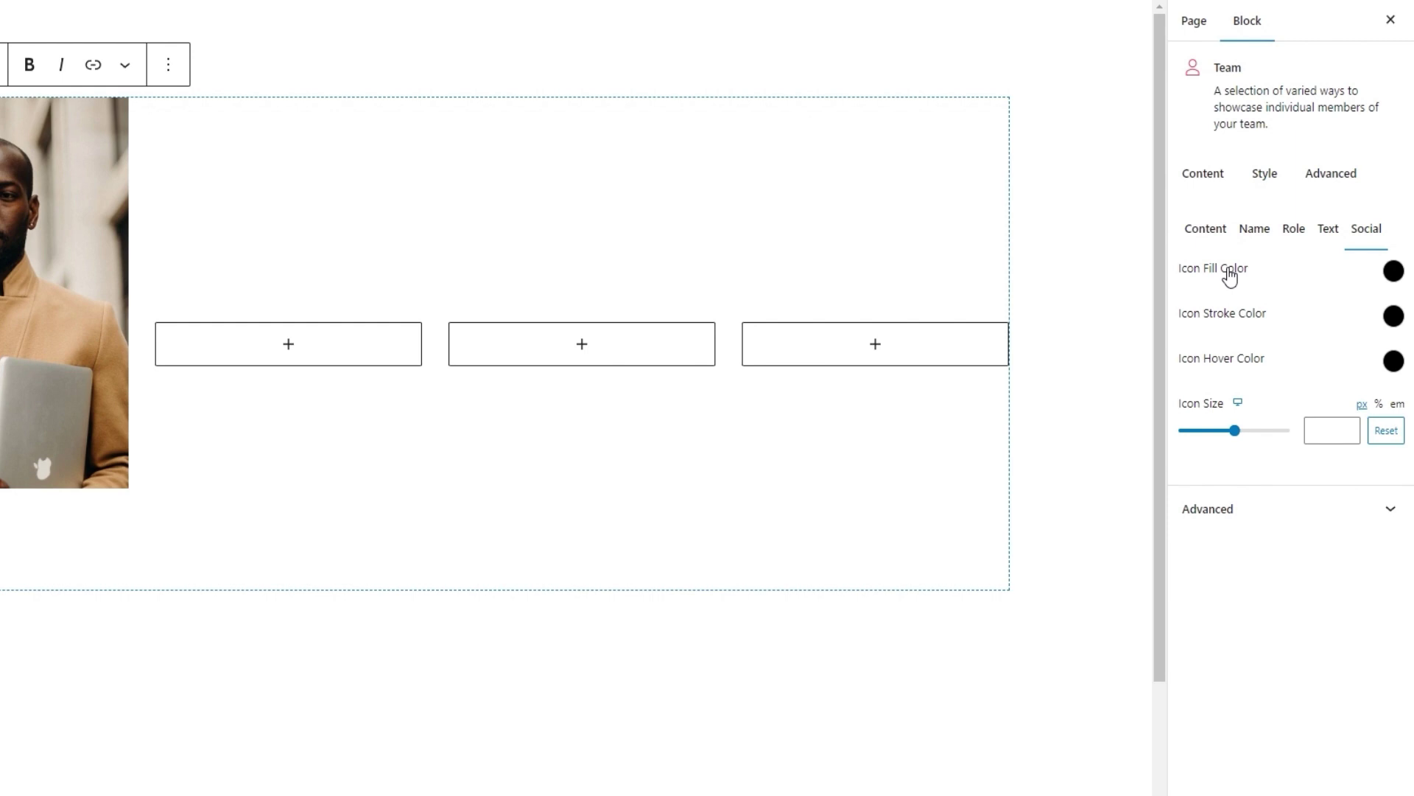
click(1394, 270)
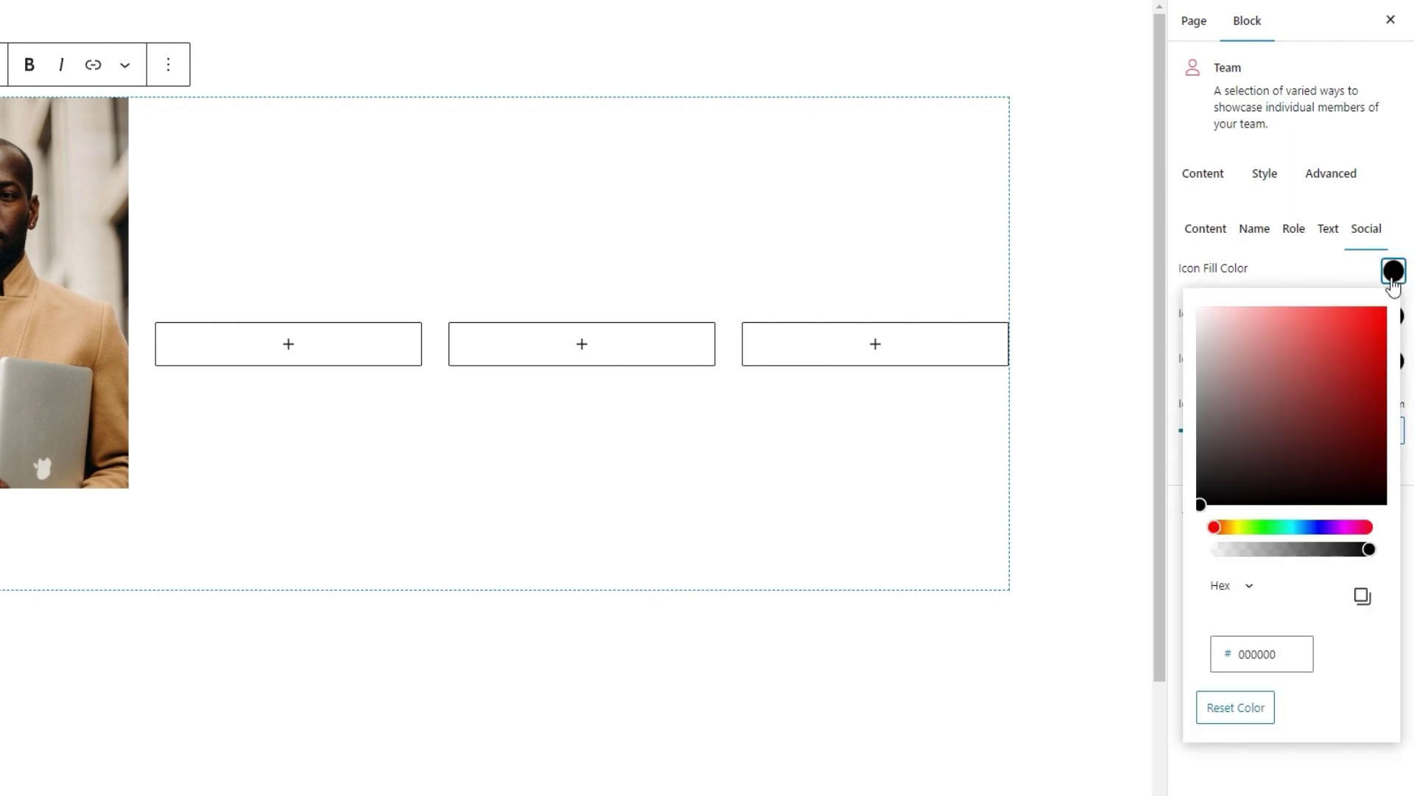
click(1339, 337)
drag(1337, 334, 1332, 328)
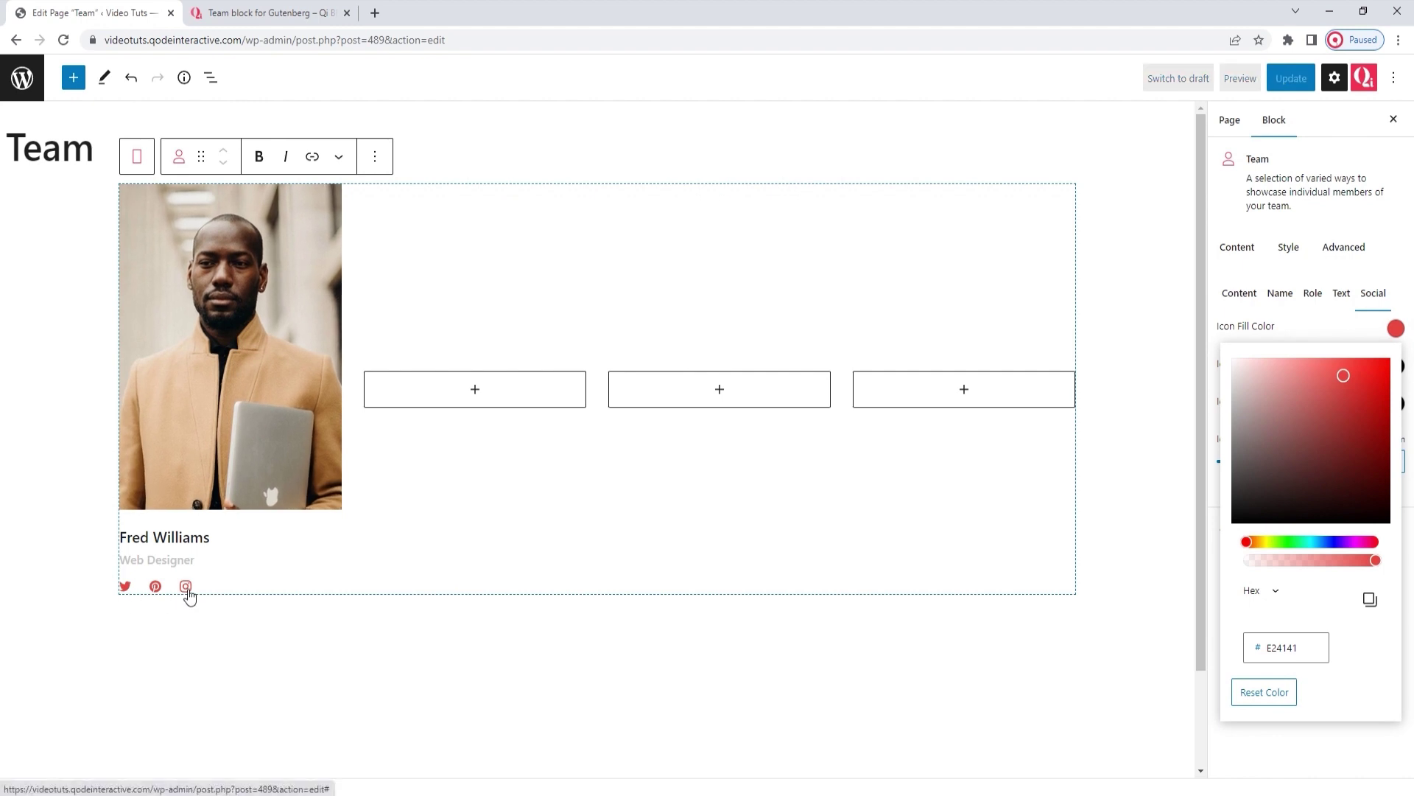
double_click(1302, 646)
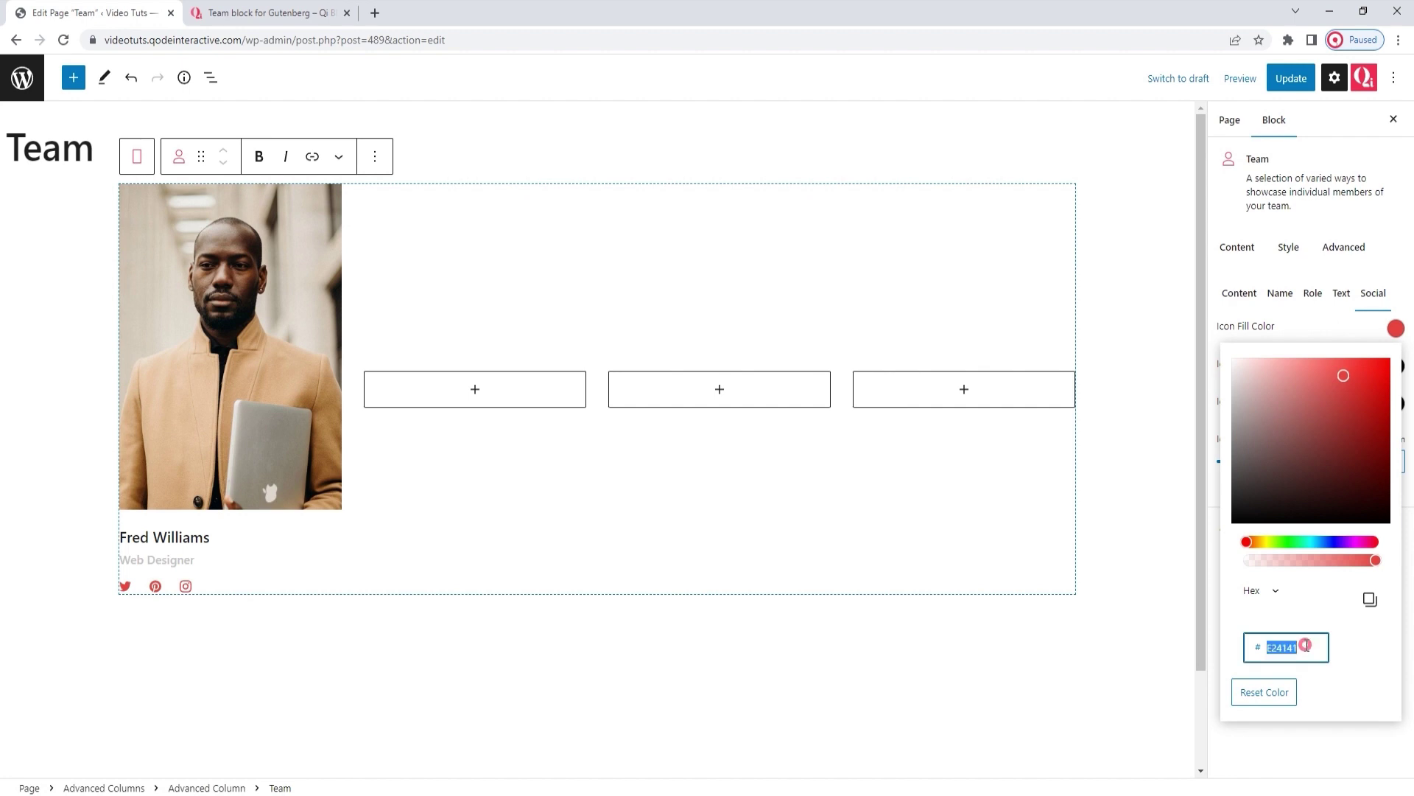
text(1e1e1e)
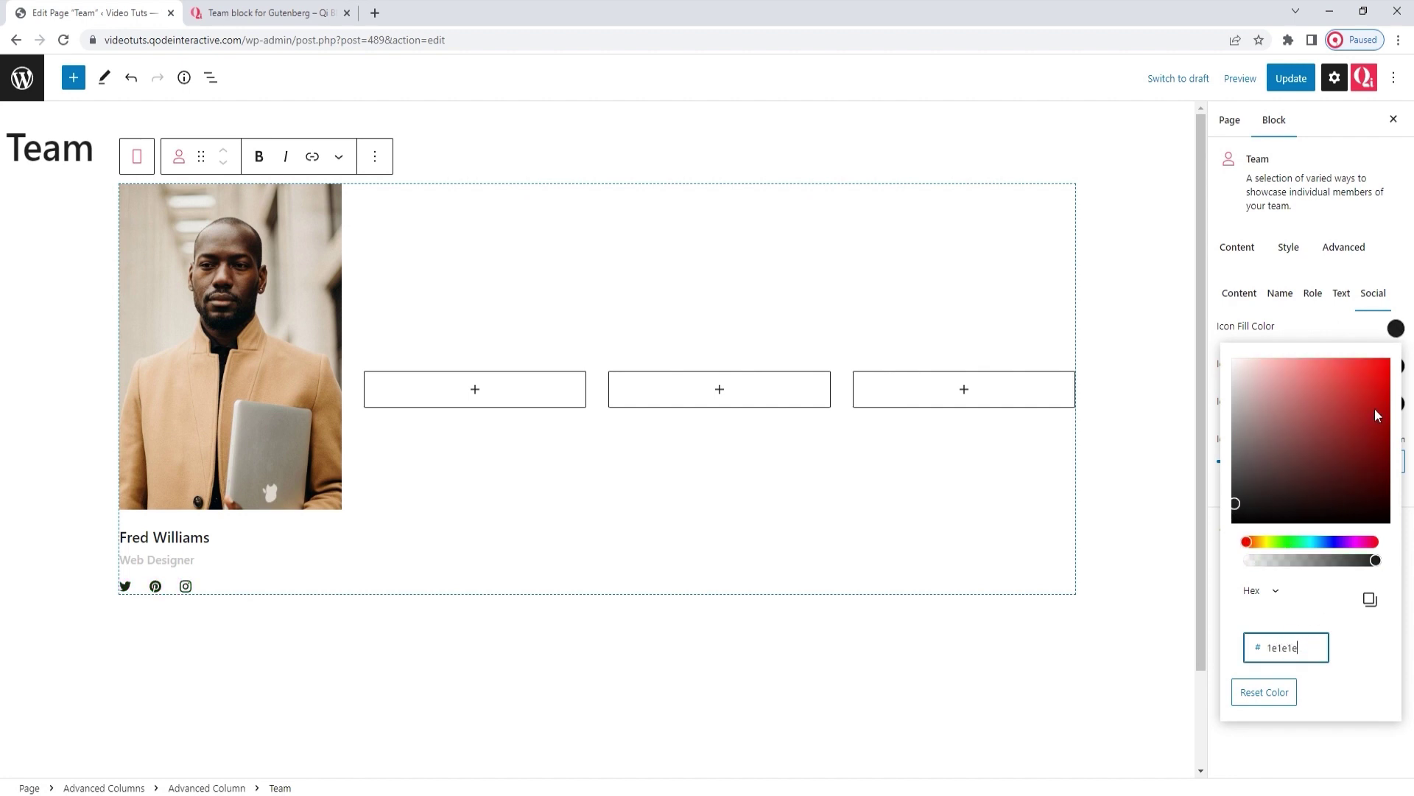
Set the hover color of the social icons to the light gray C4C4C4
click(1397, 329)
click(1397, 367)
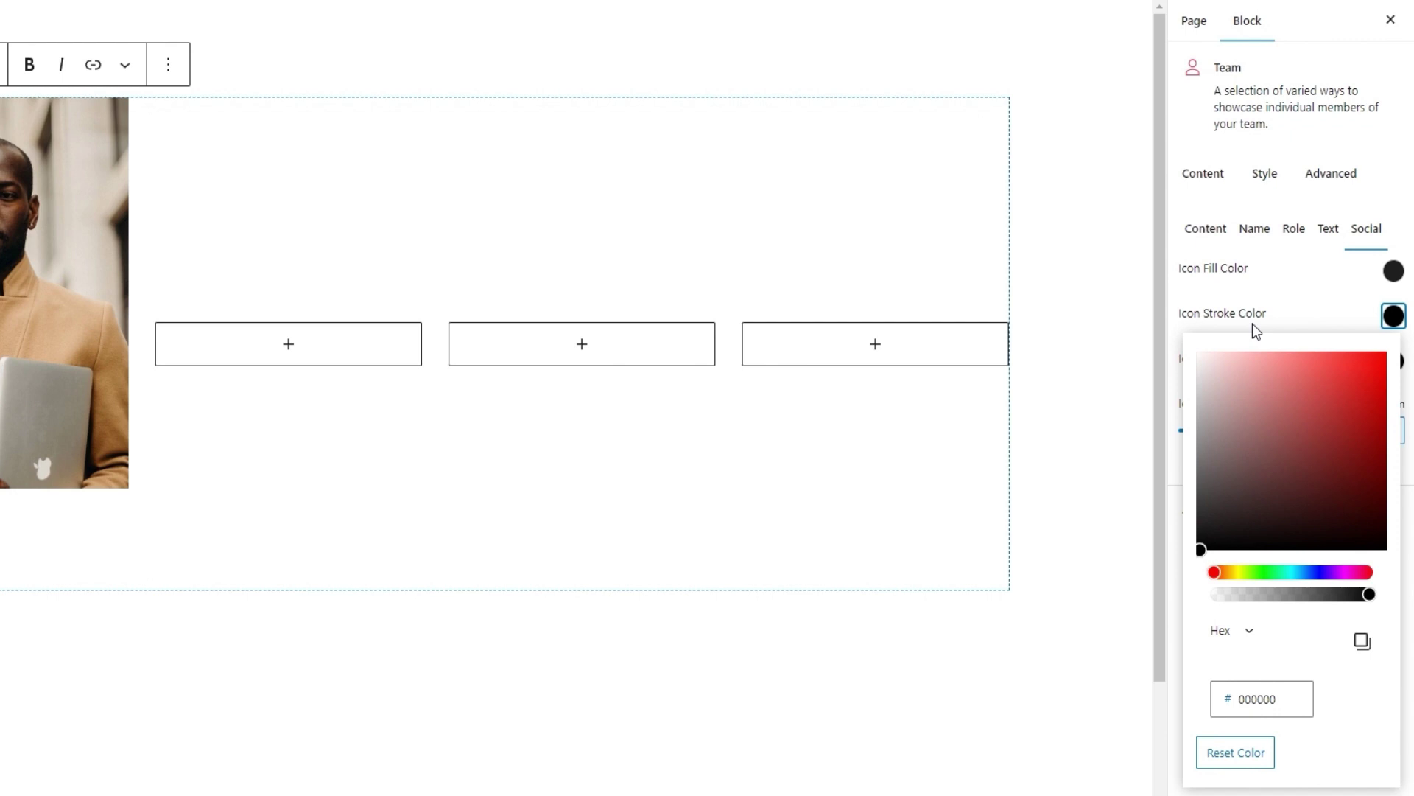
click(1392, 317)
click(1395, 361)
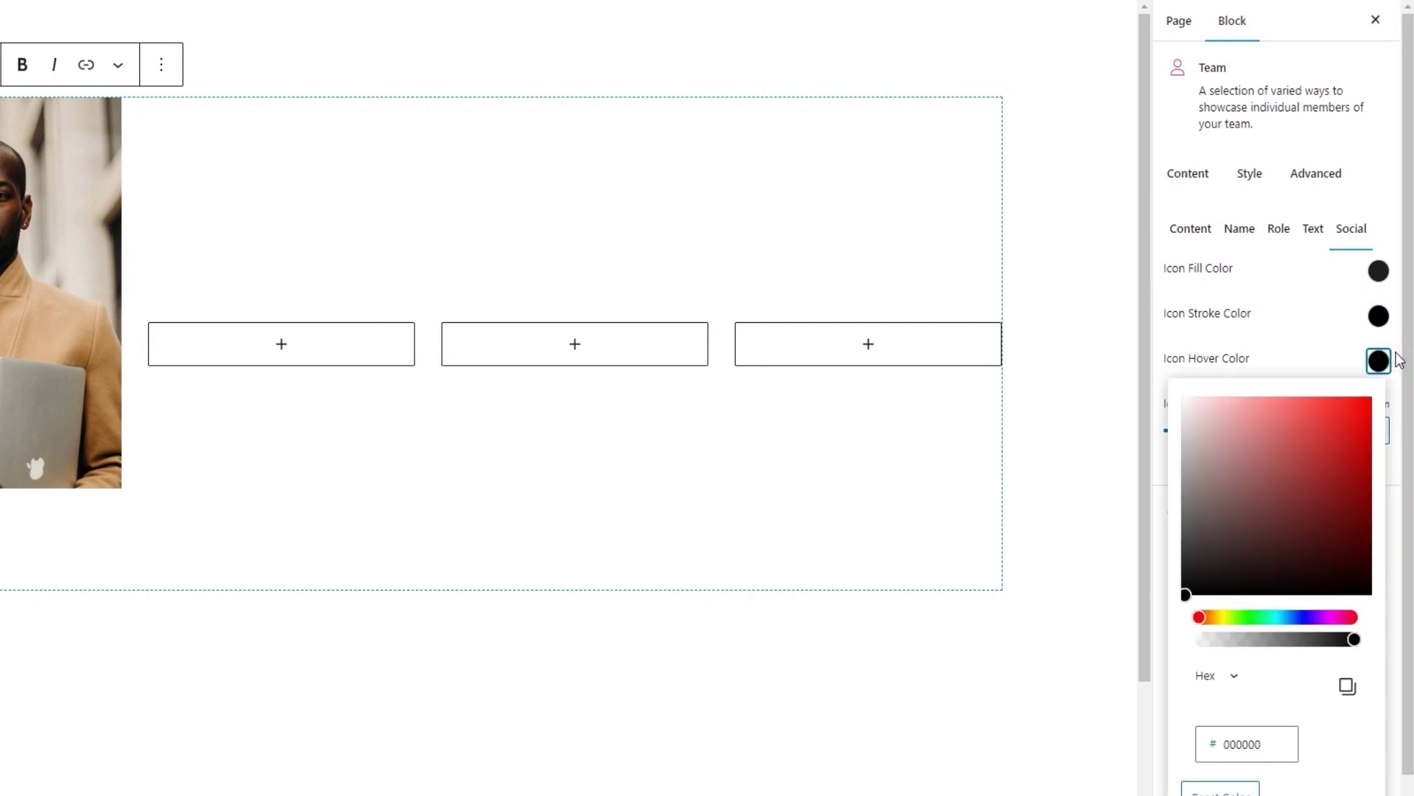
click(1296, 432)
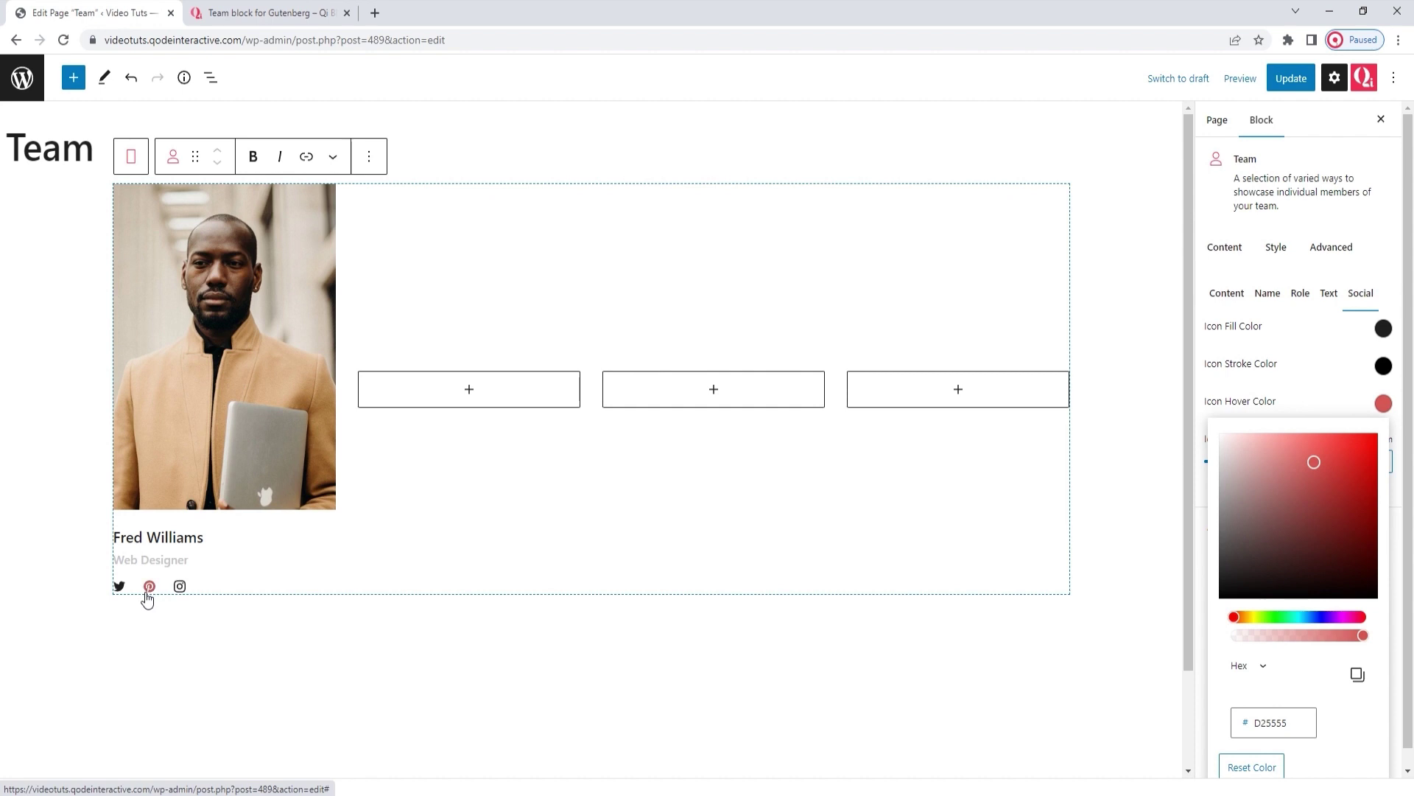
double_click(1255, 724)
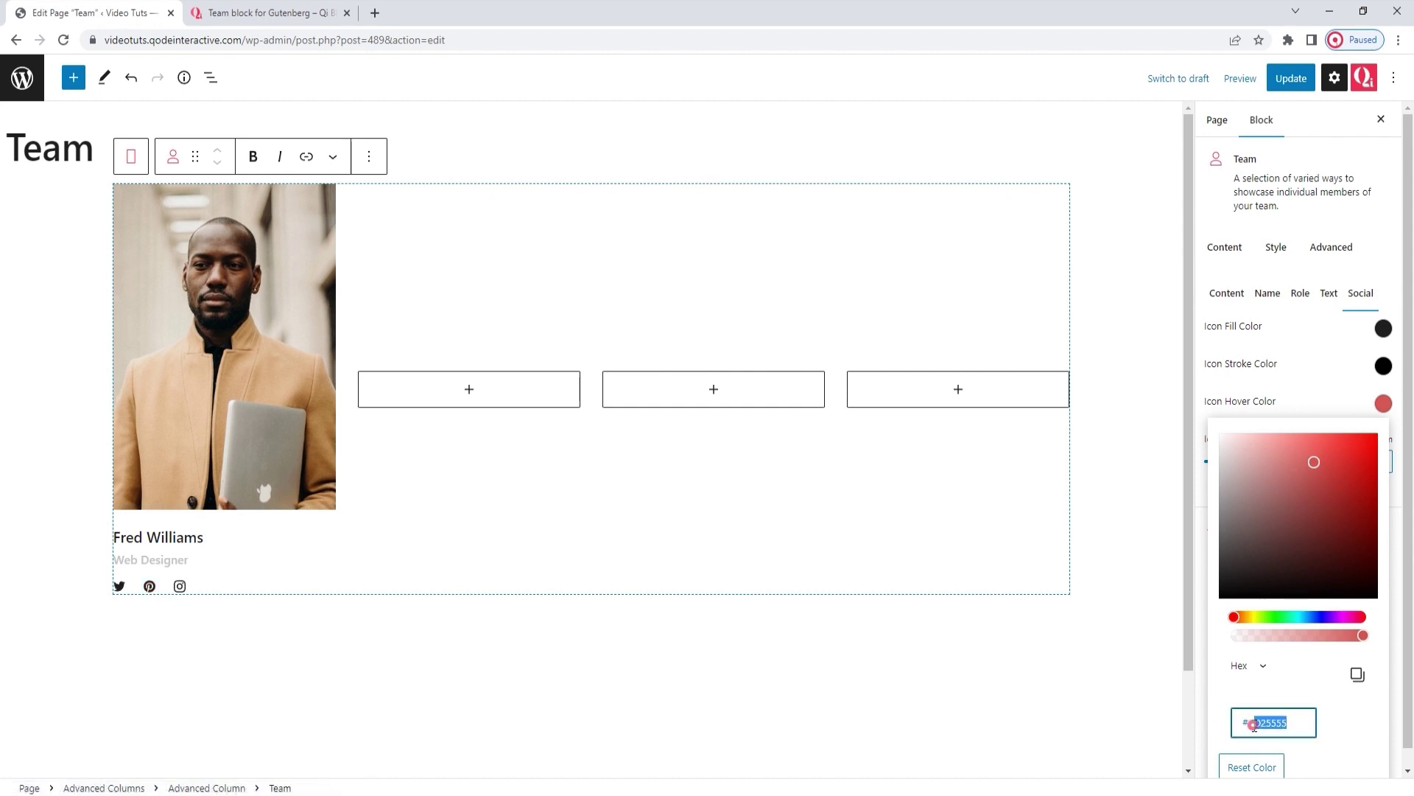
text(c4c4c4)
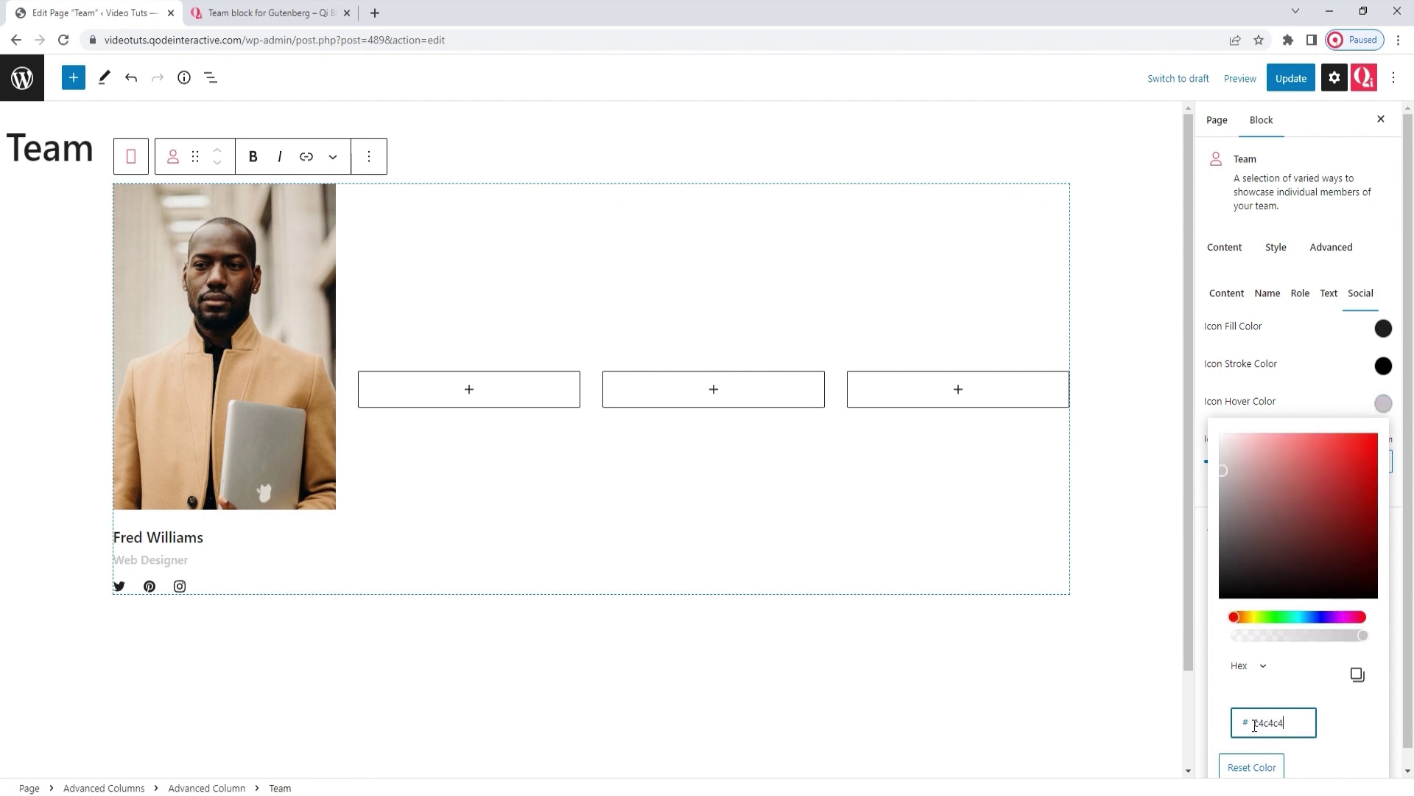
click(1385, 403)
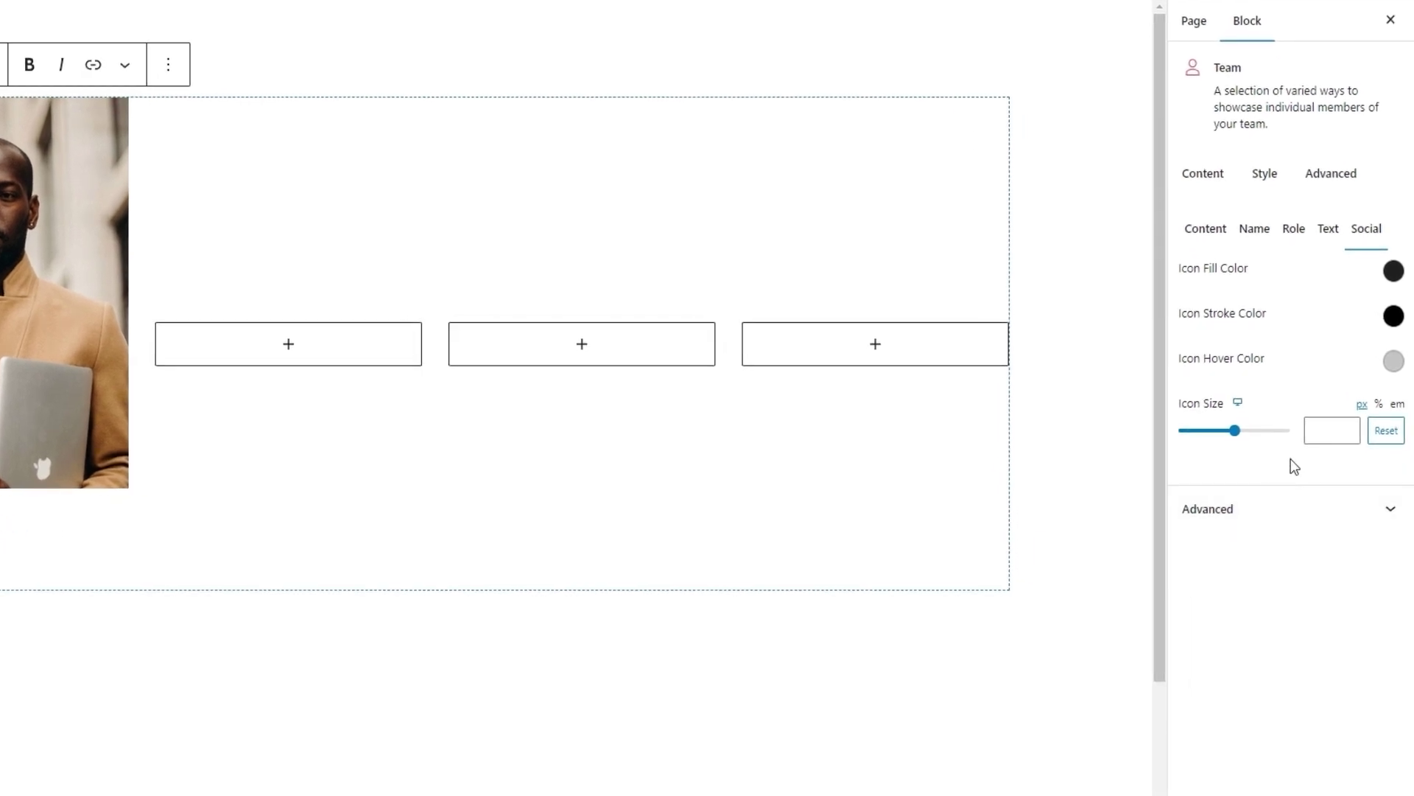
Try social icon sizes of 118 px and 20 px, resetting the icon size after each
drag(1235, 431, 1214, 452)
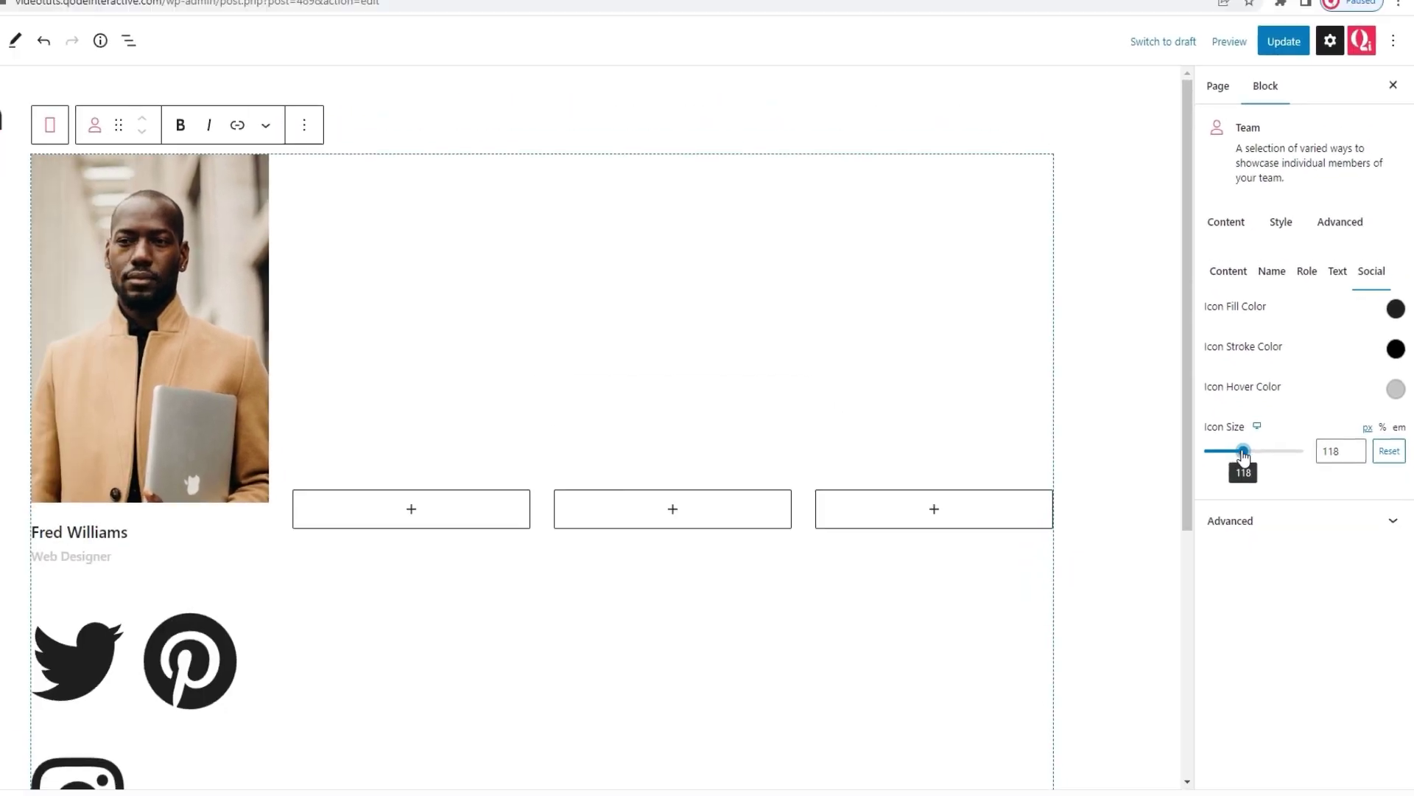
click(1388, 451)
click(1342, 461)
text(20)
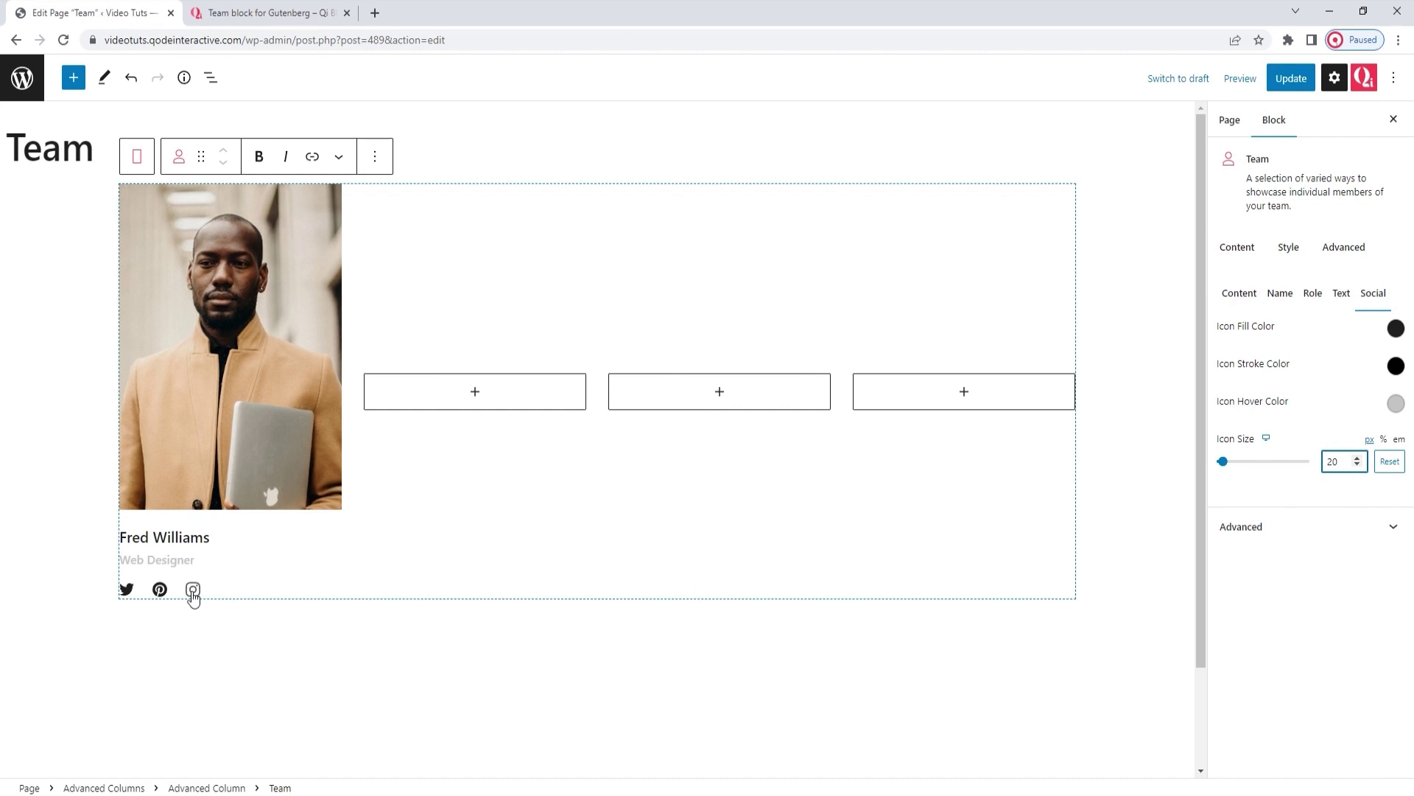
click(1389, 466)
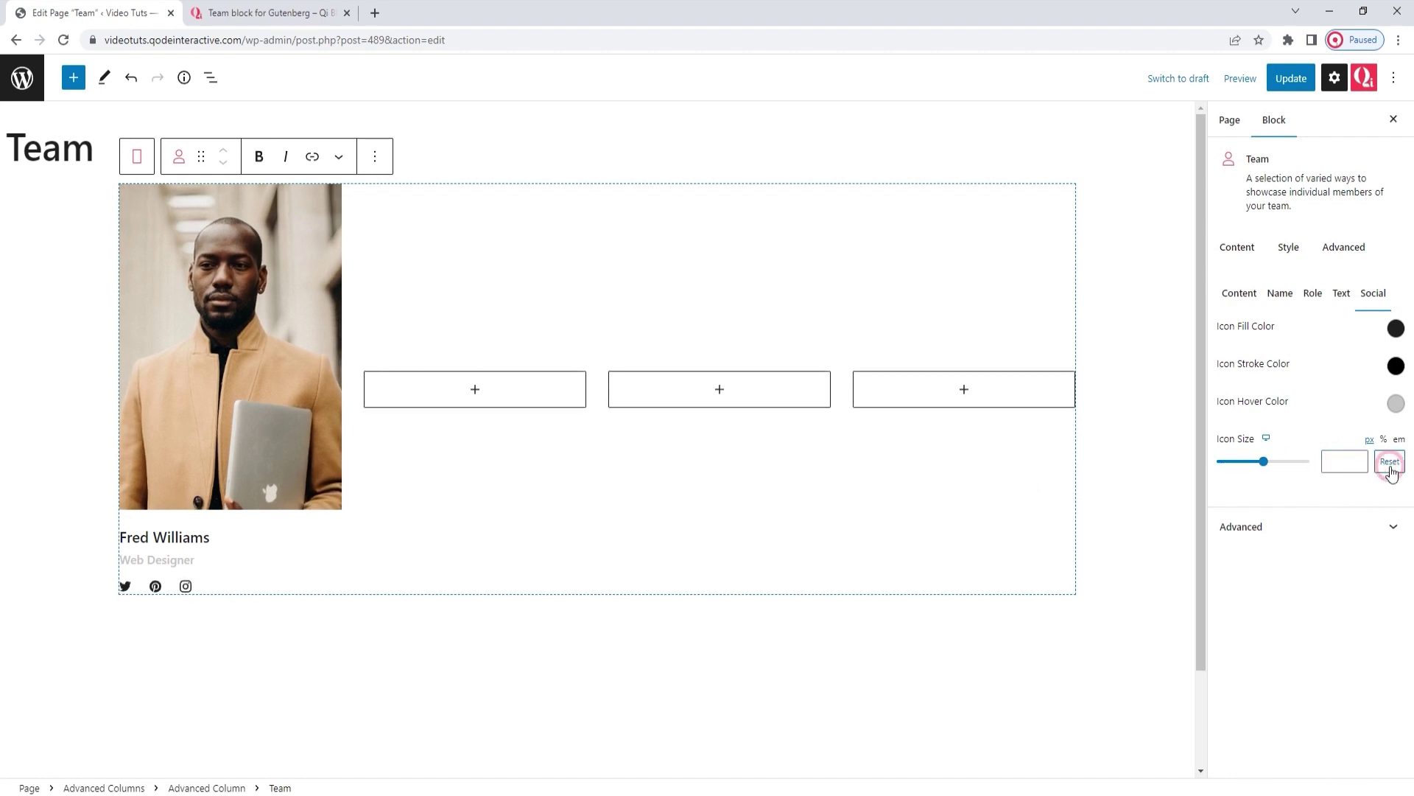
click(1356, 495)
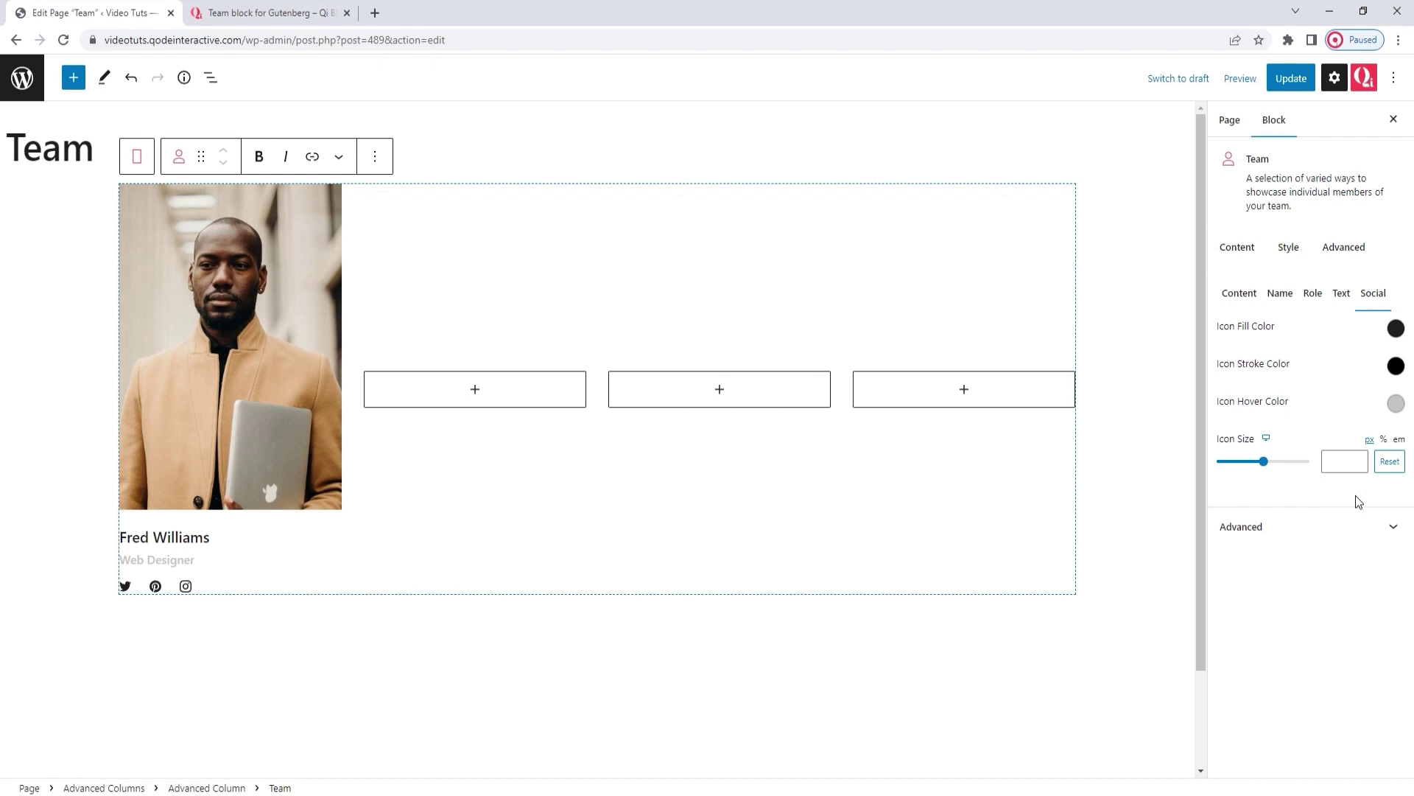
Examine the Team block's advanced options, from margin, padding and CSS fields to the motion, background, border, positioning and responsive settings
click(1367, 254)
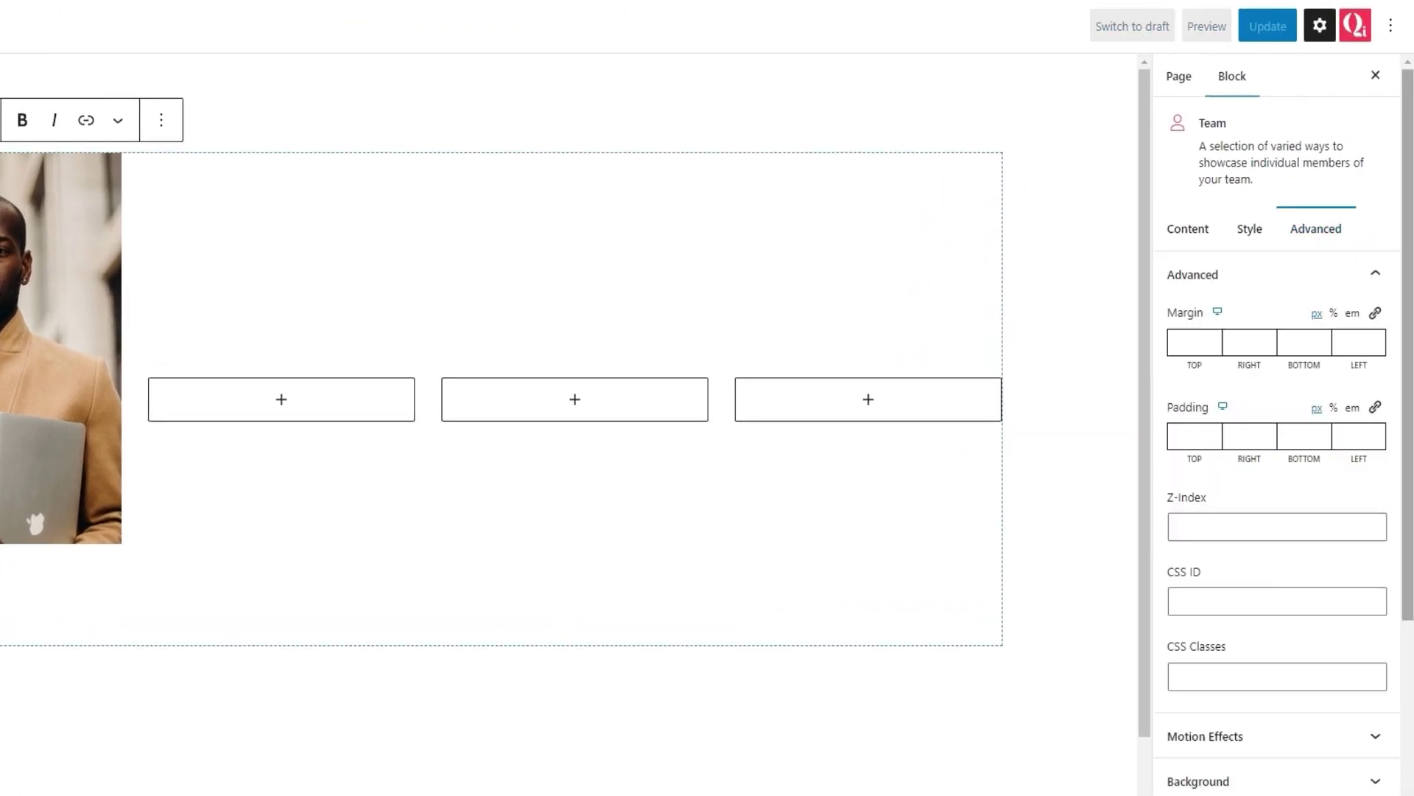
scroll(1412, 313, down, 2)
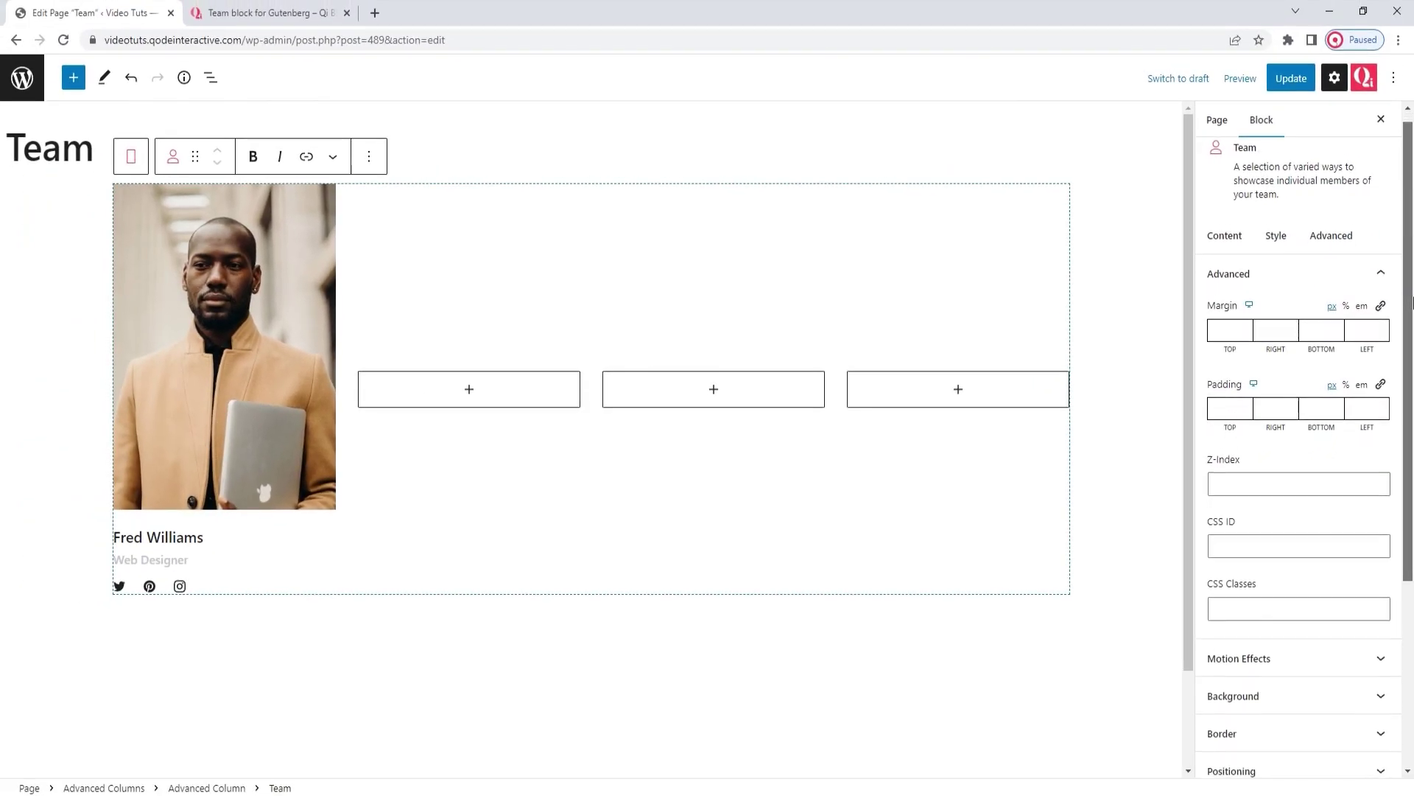
scroll(1412, 313, down, 1)
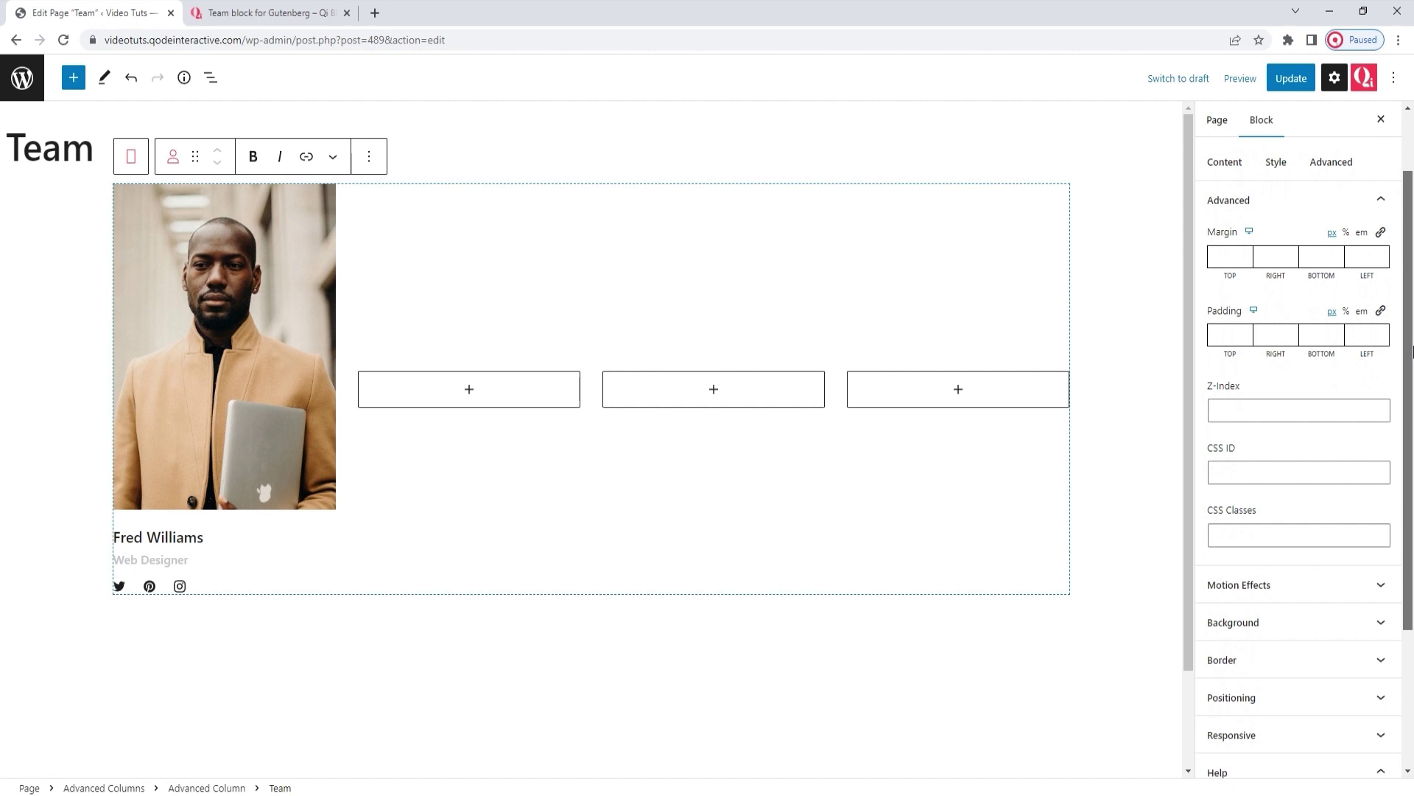
drag(1413, 352, 1413, 526)
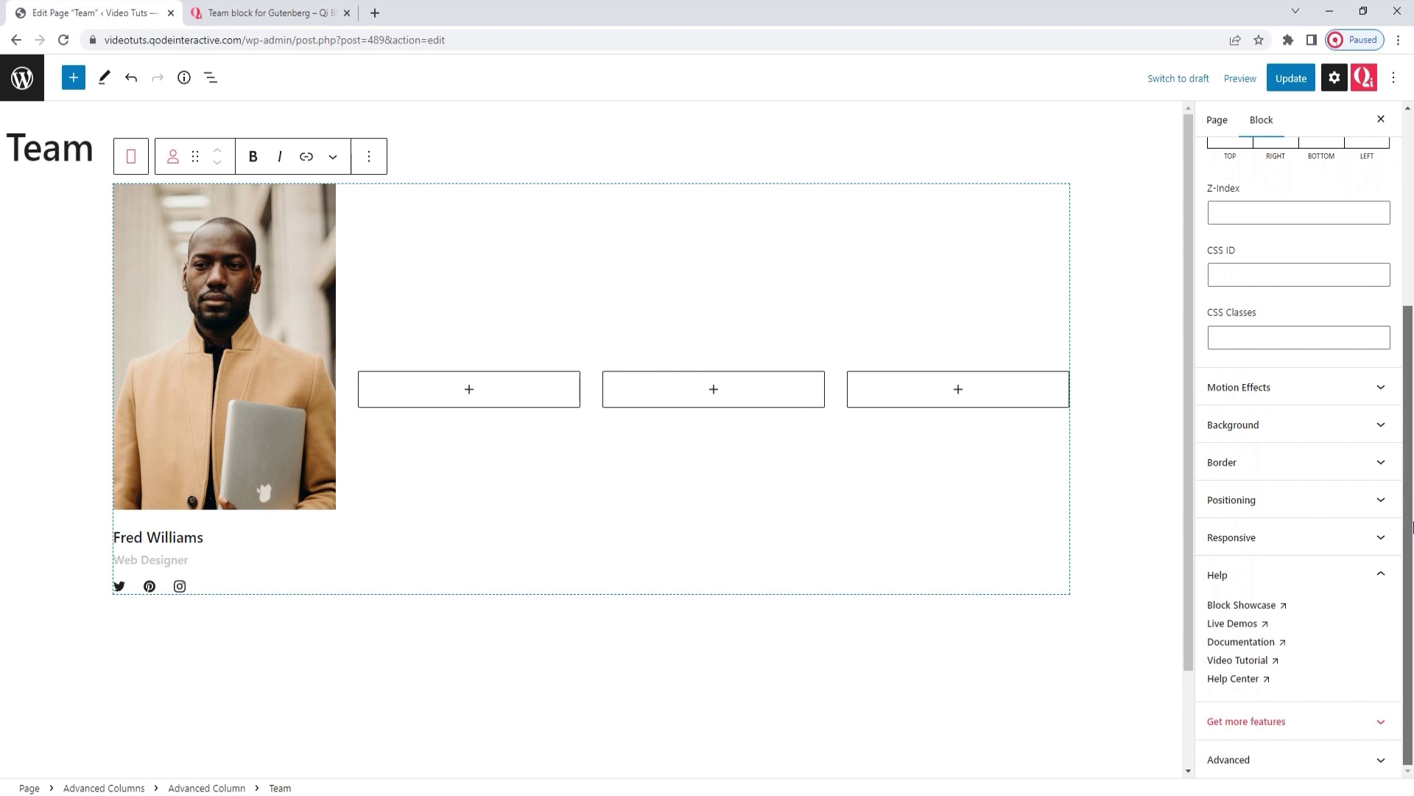
drag(1412, 525, 1412, 269)
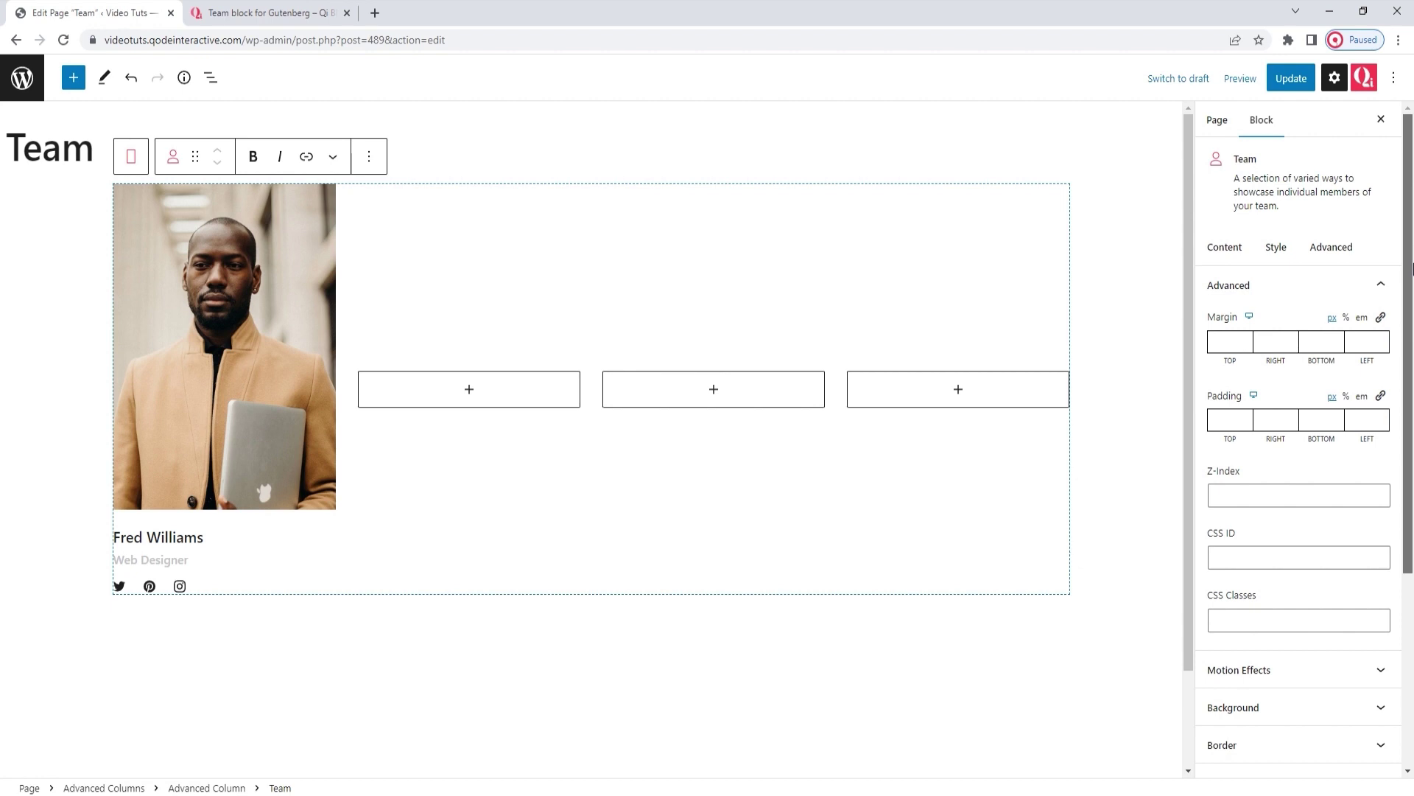
Duplicate the first team member's block into the empty second column and update the page
click(266, 325)
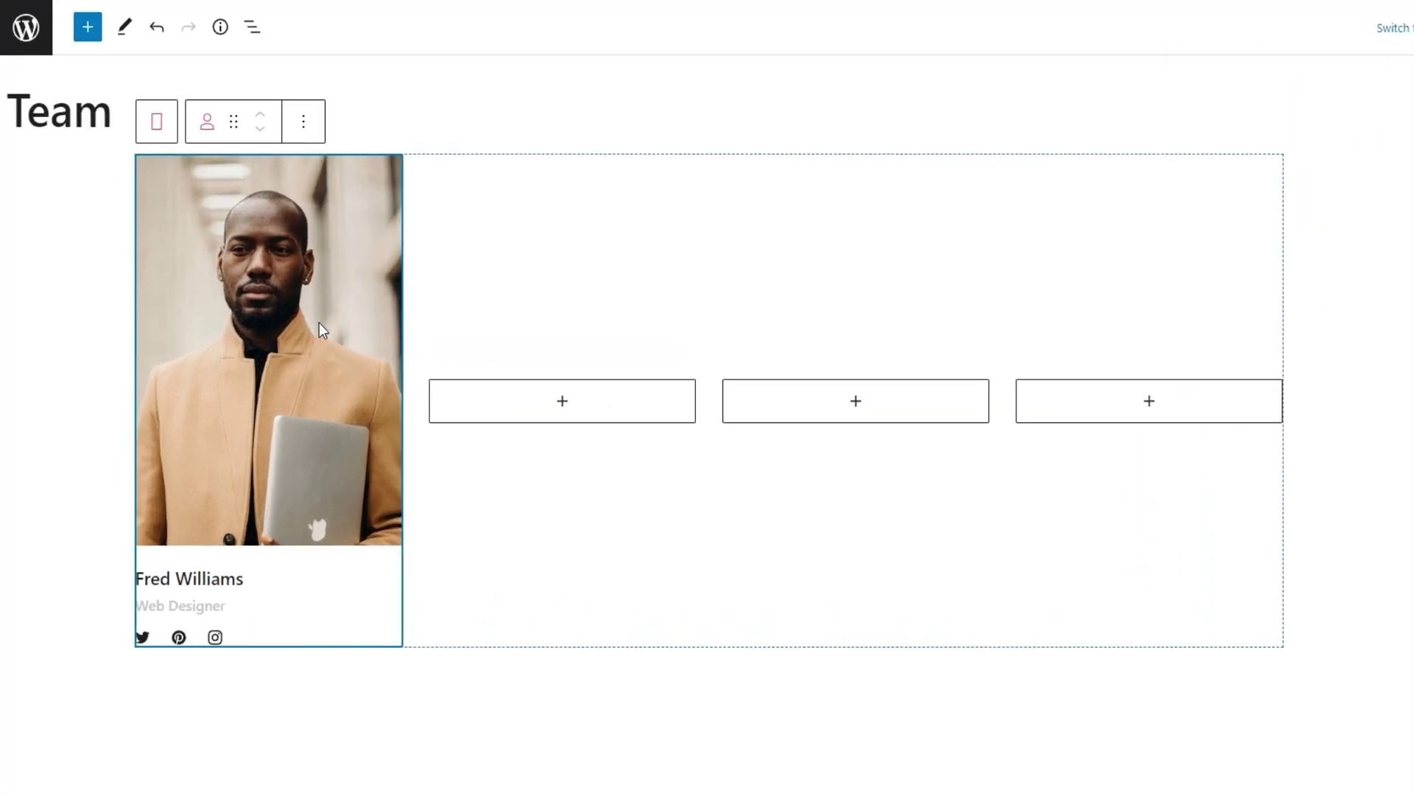
click(303, 122)
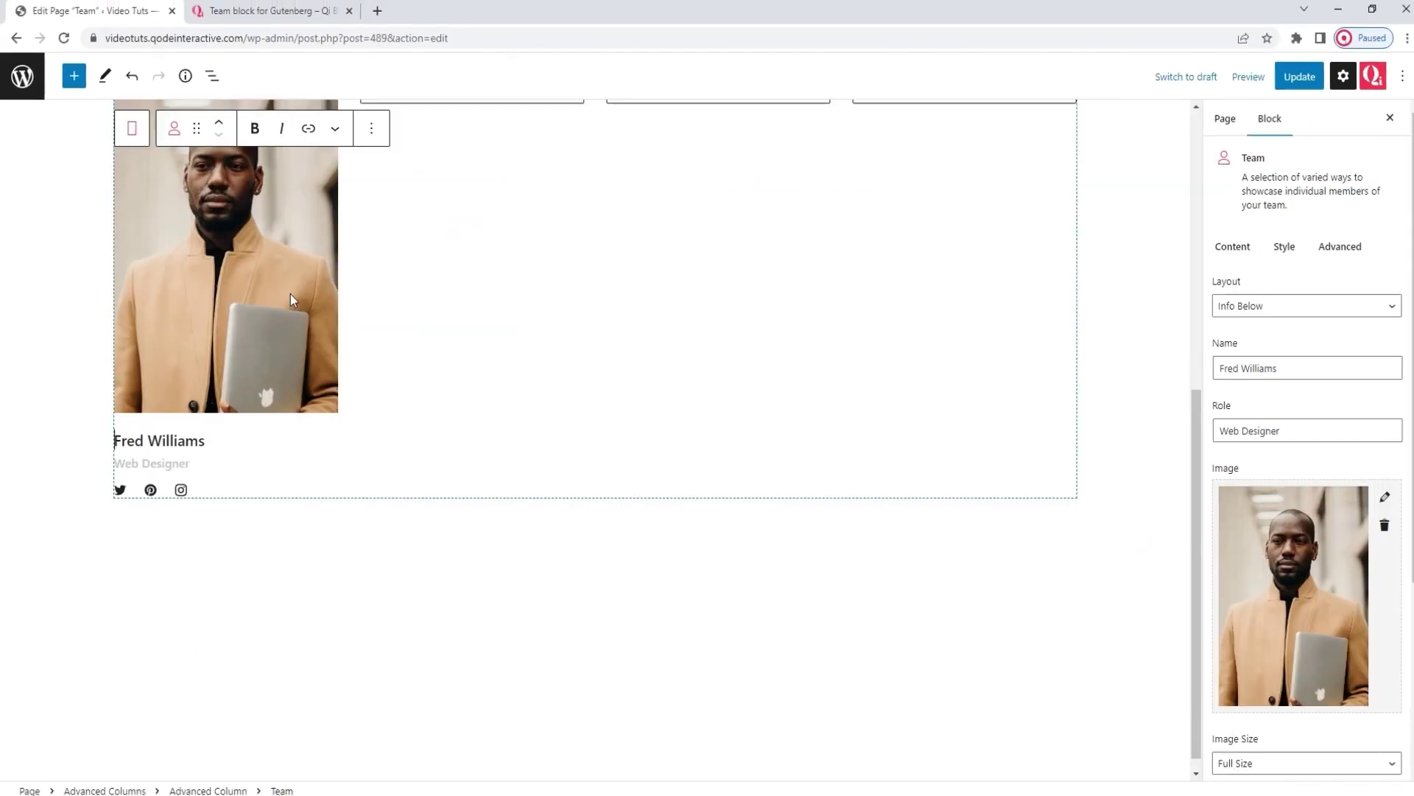
scroll(346, 378, up, 3)
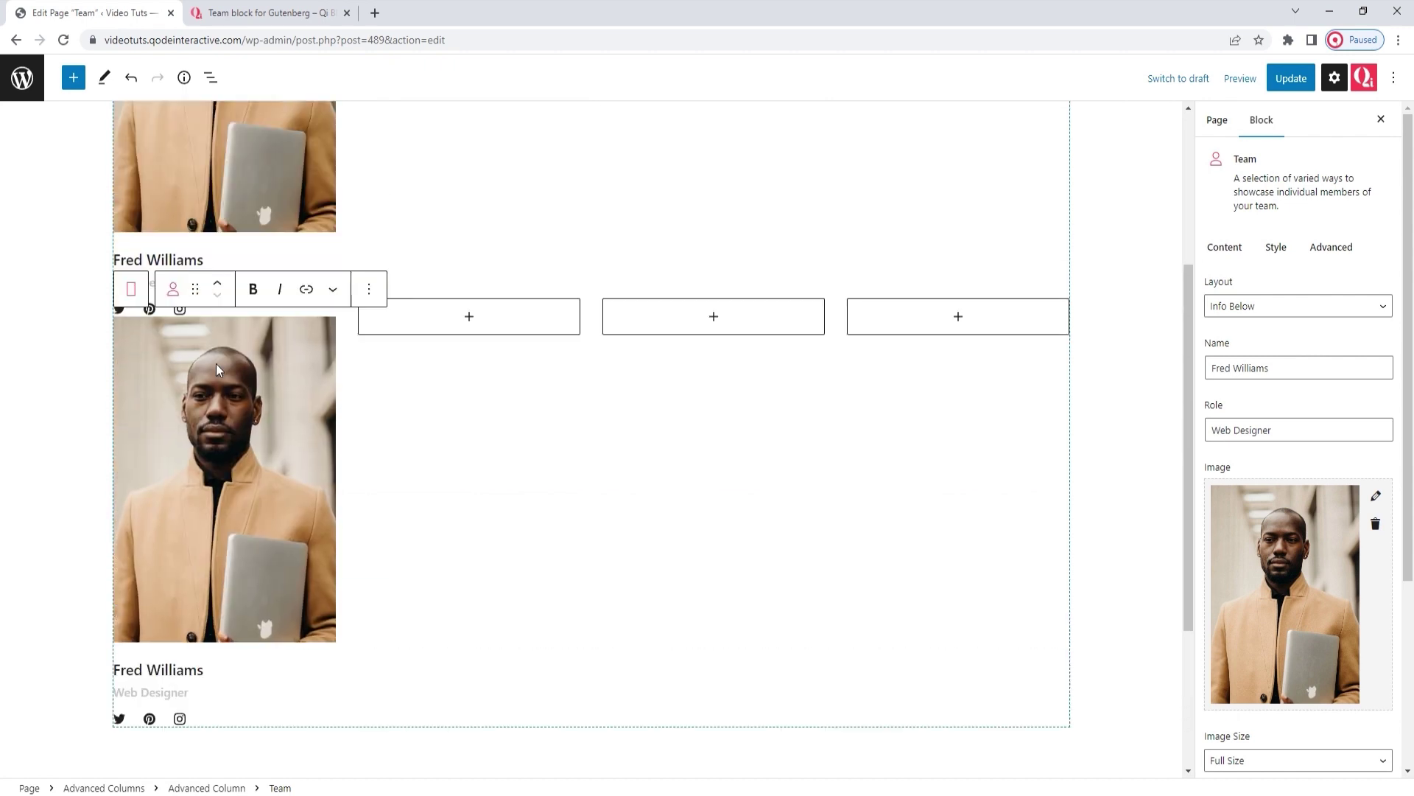
drag(244, 306, 440, 317)
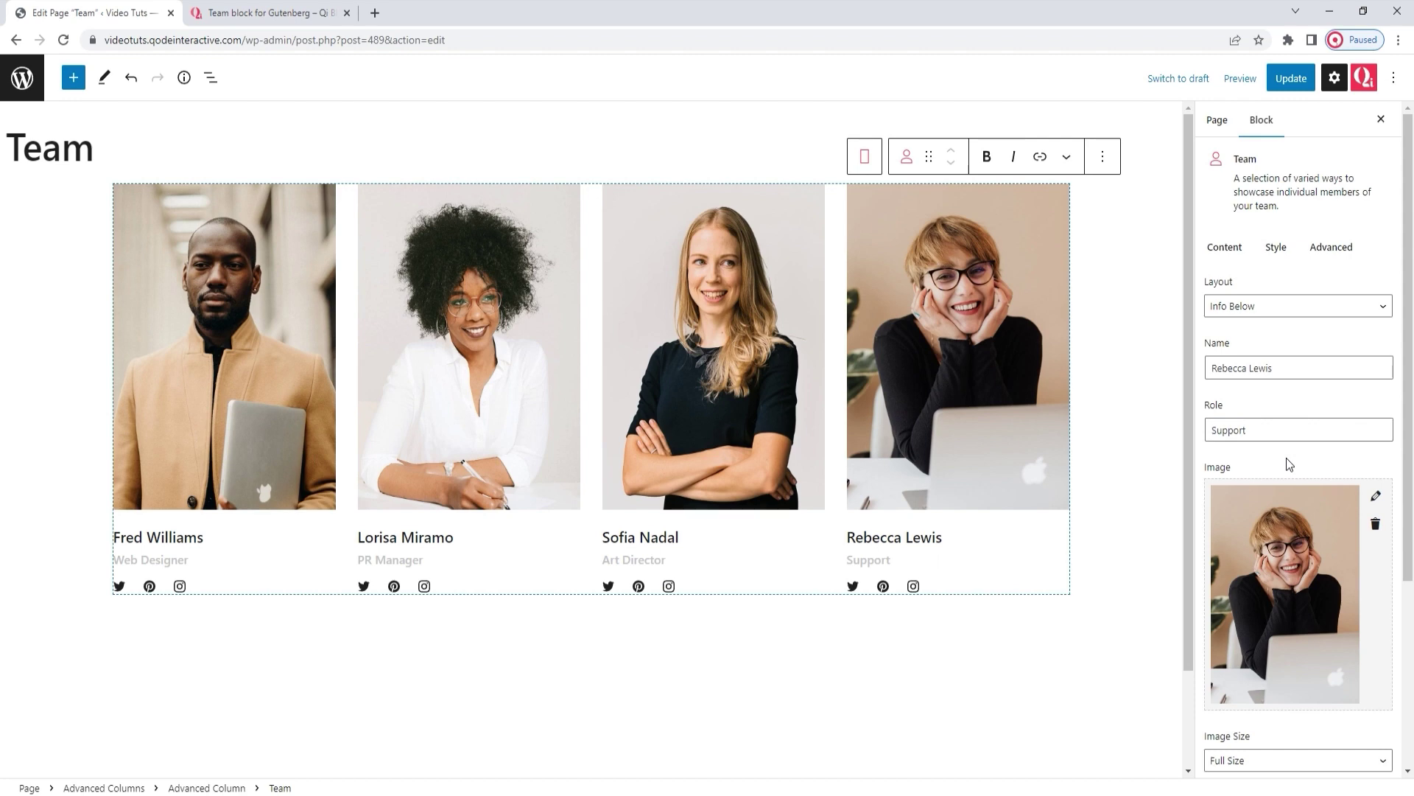
click(1290, 77)
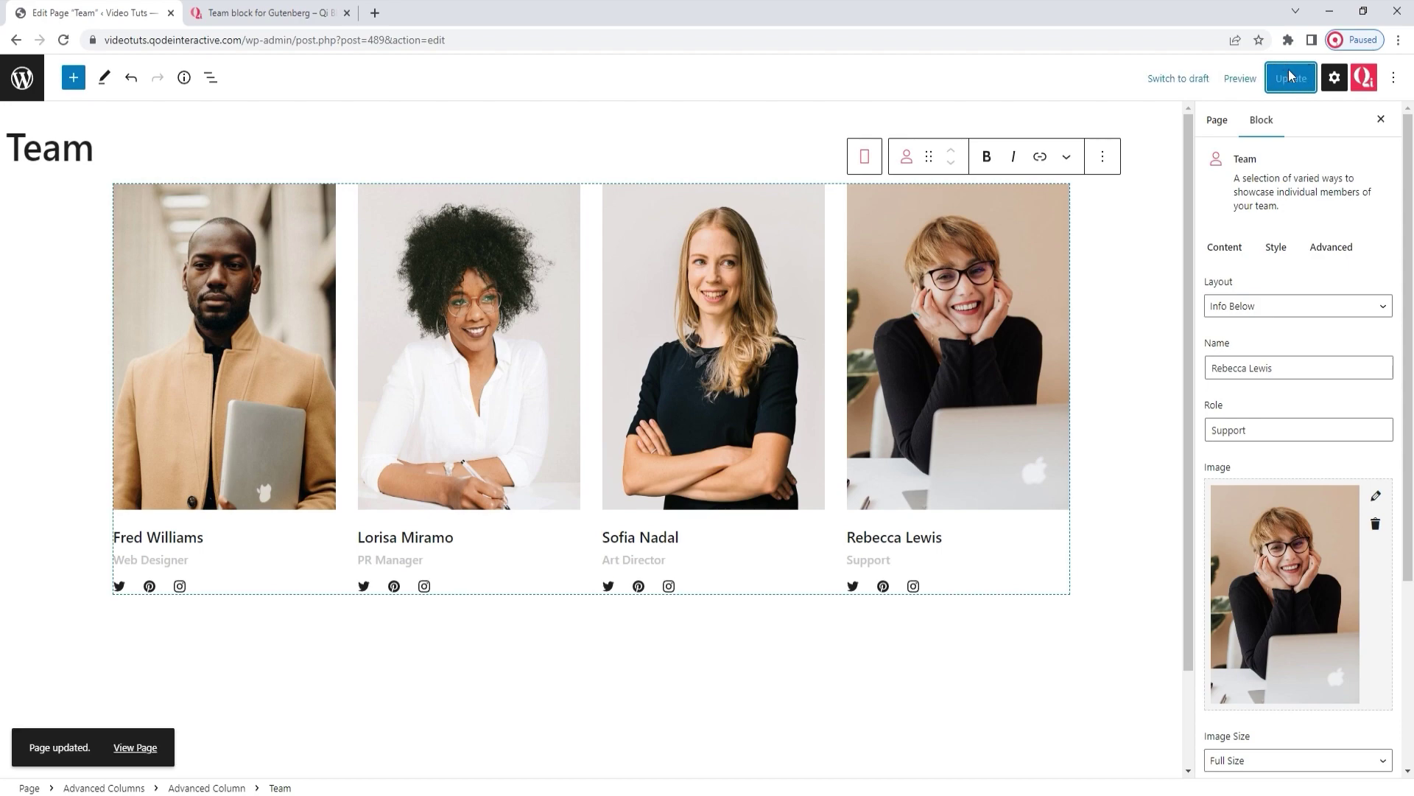
Switch to the Team block for Gutenberg demo page and examine its layout examples from the beginning to the end
click(214, 11)
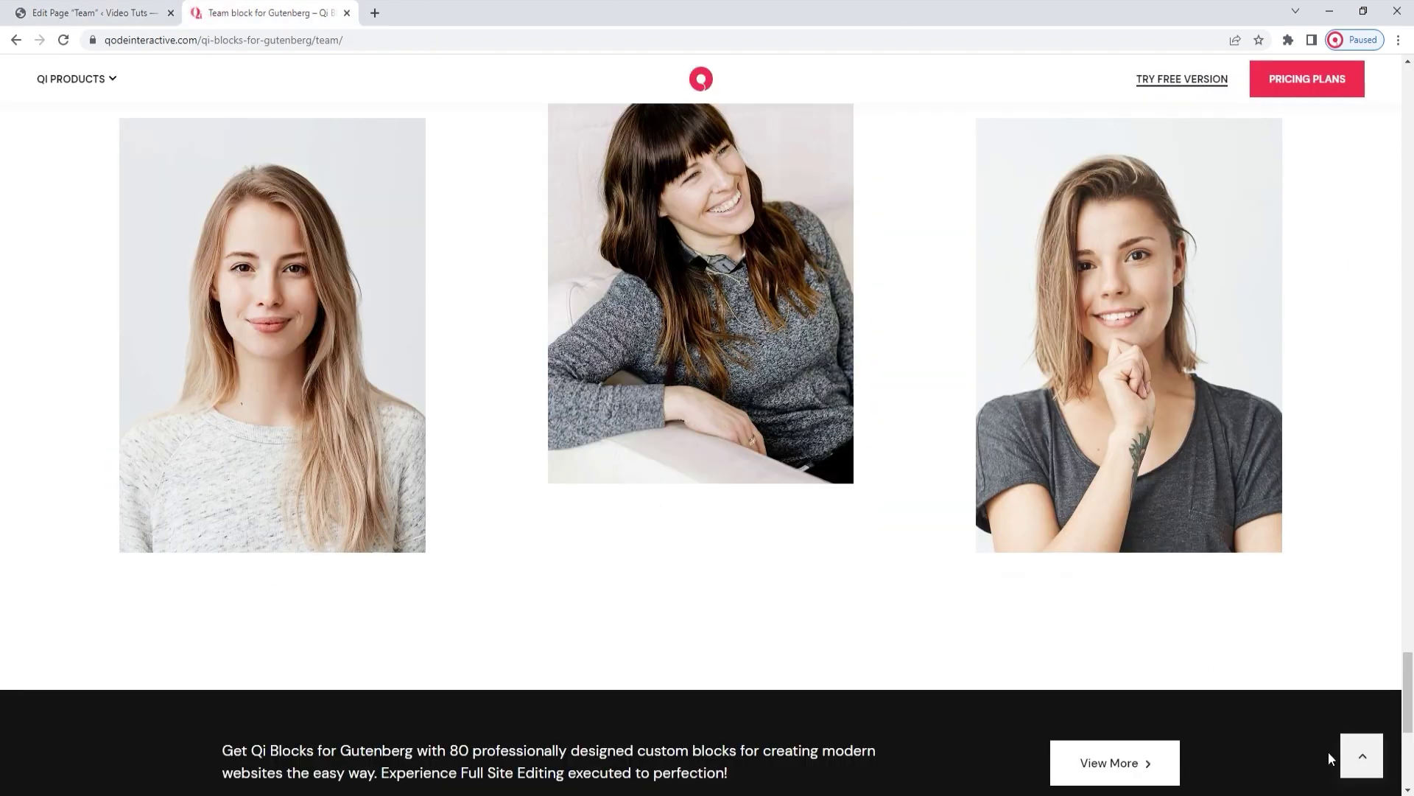
click(1362, 755)
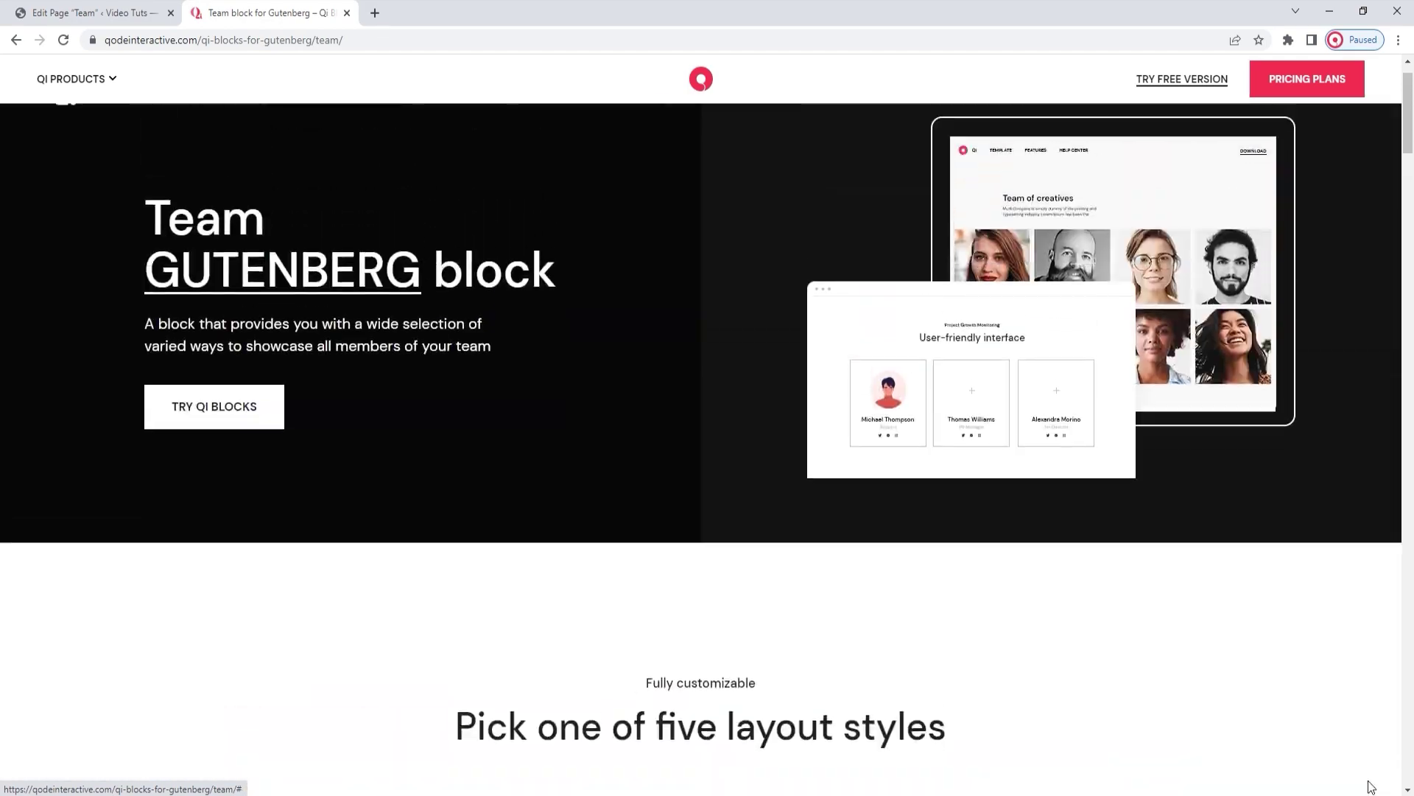
drag(1409, 131, 1411, 198)
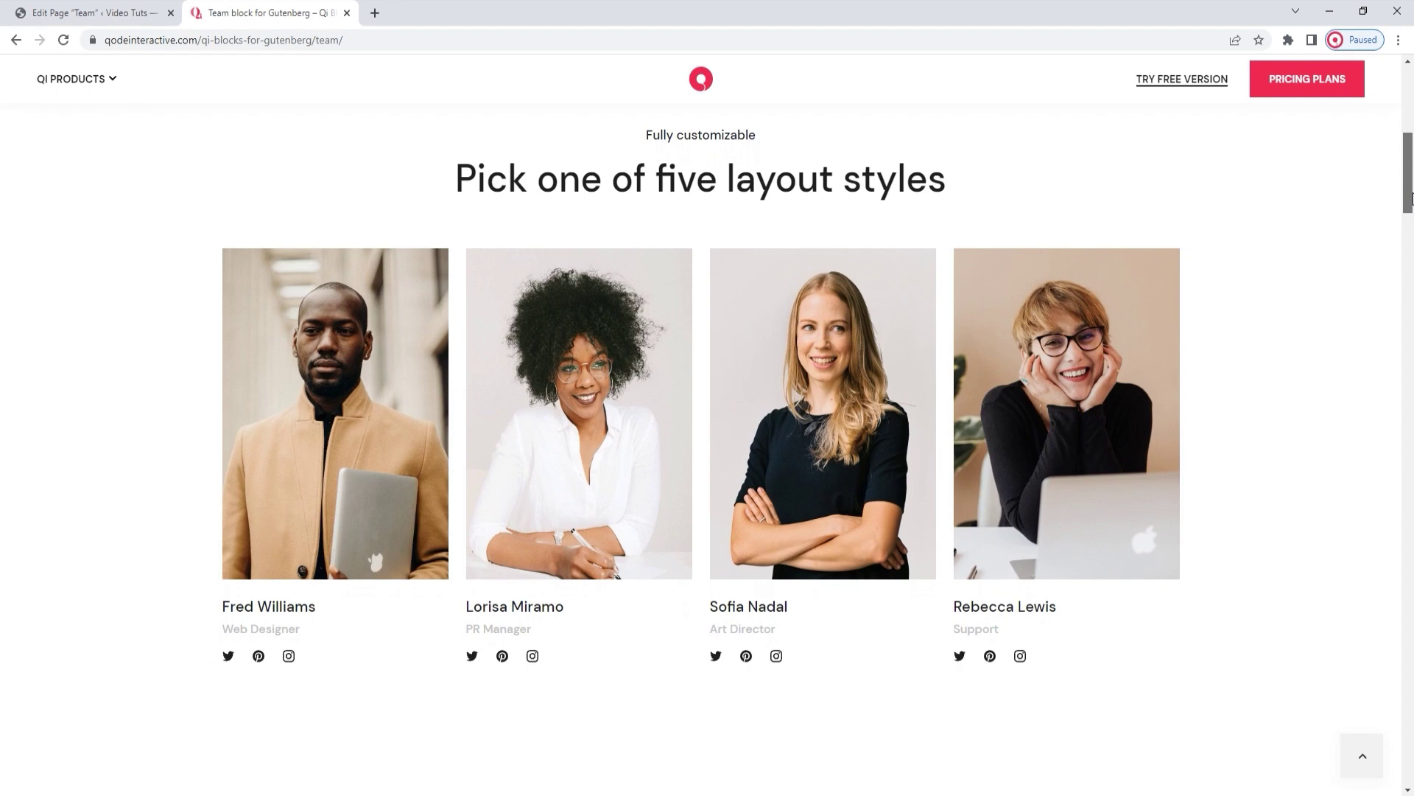
drag(1411, 197, 1411, 320)
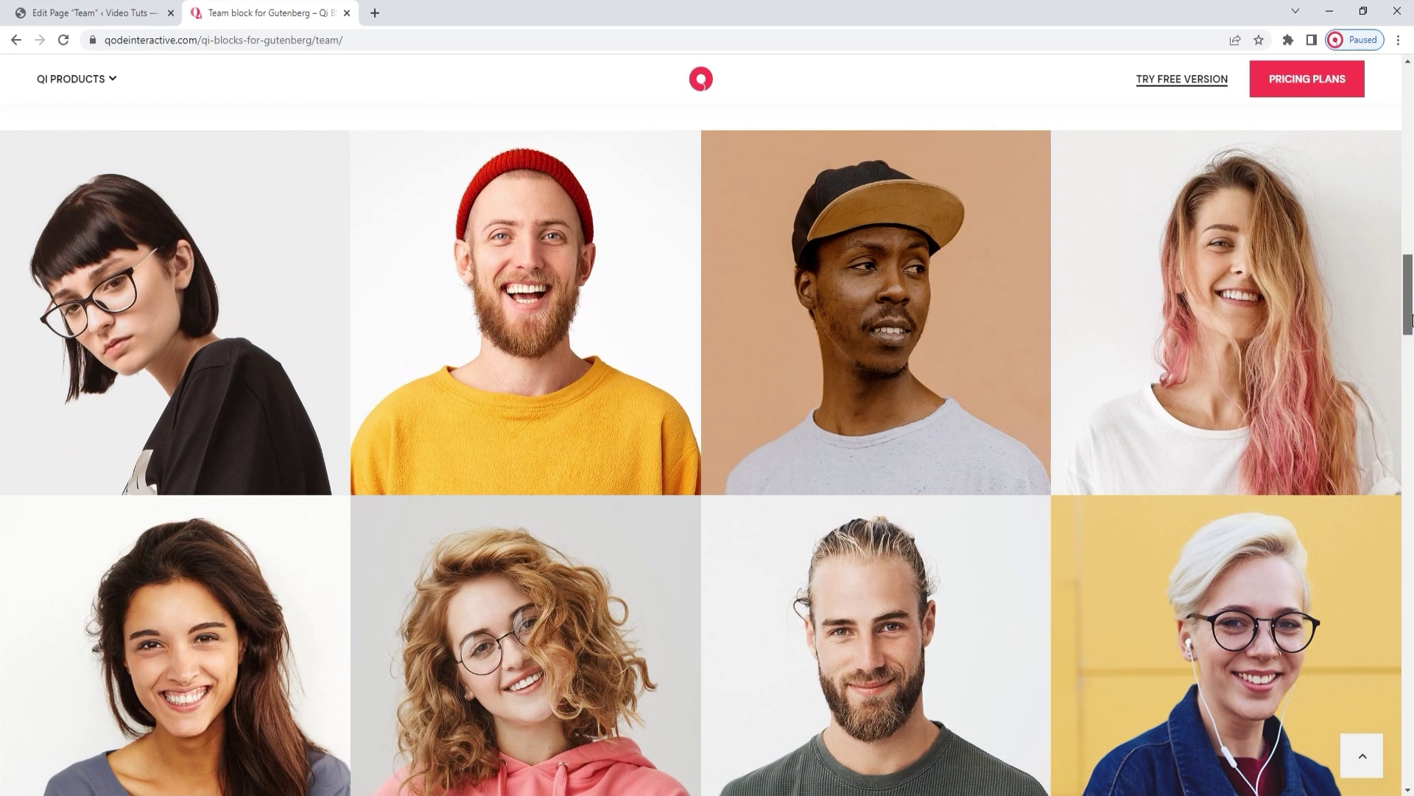
drag(1411, 319, 1410, 414)
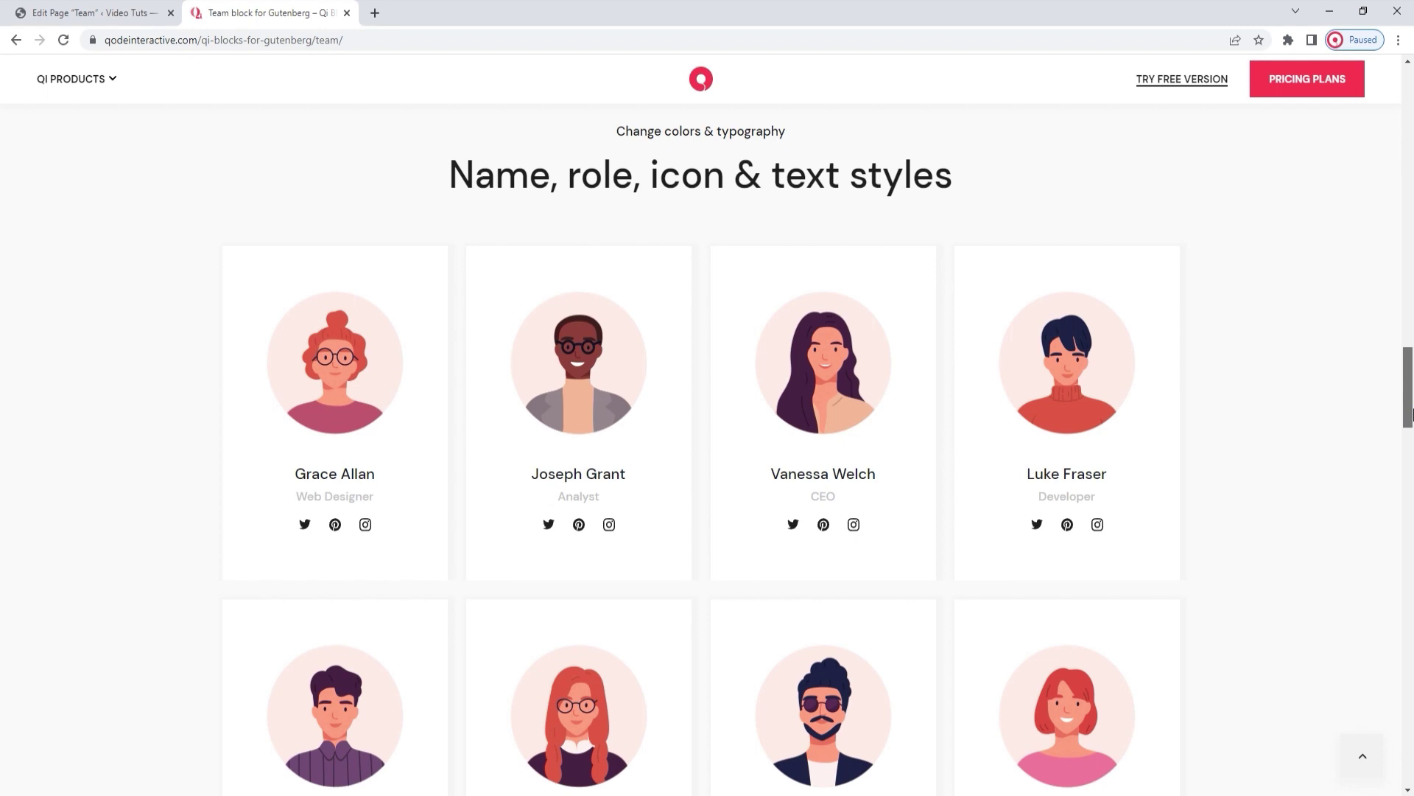
drag(1411, 414, 1411, 724)
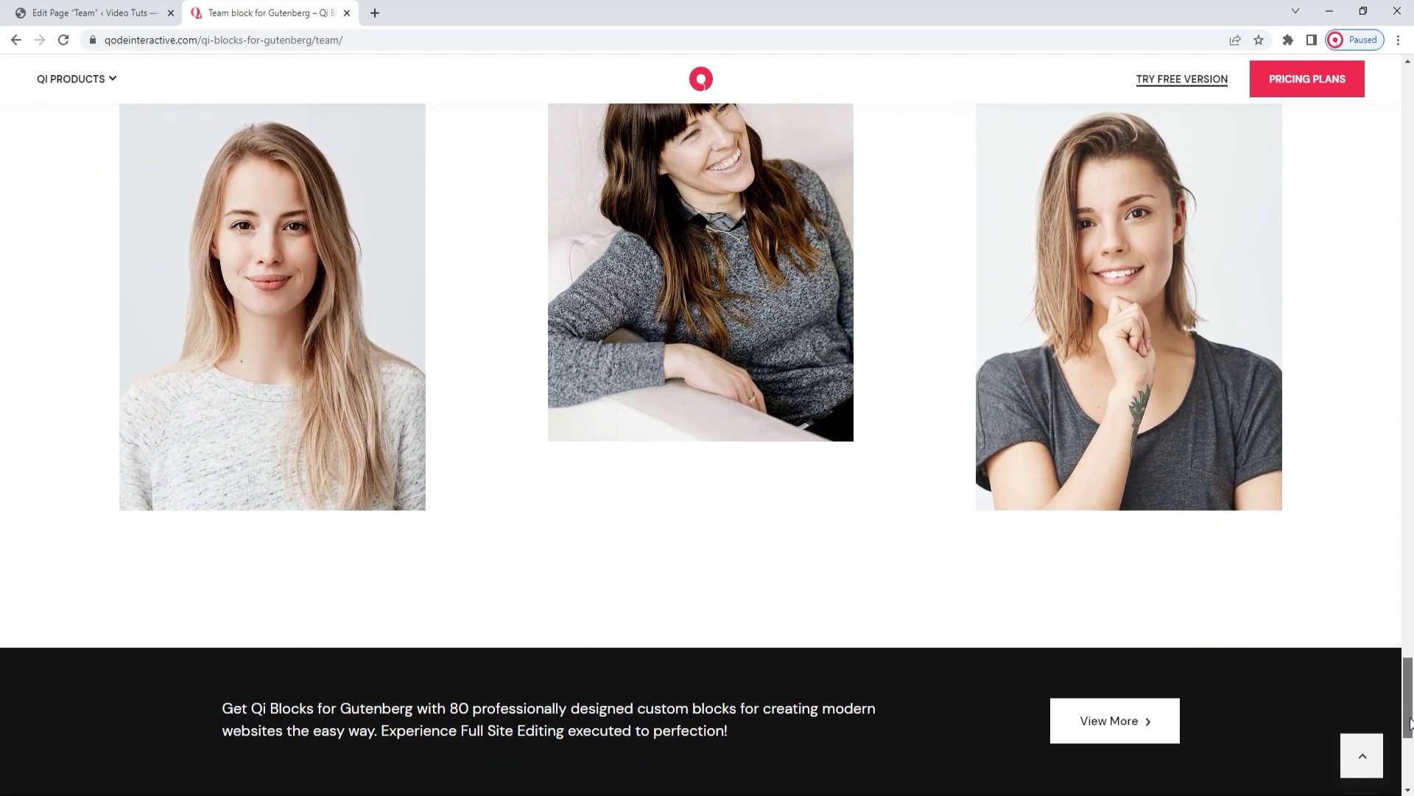